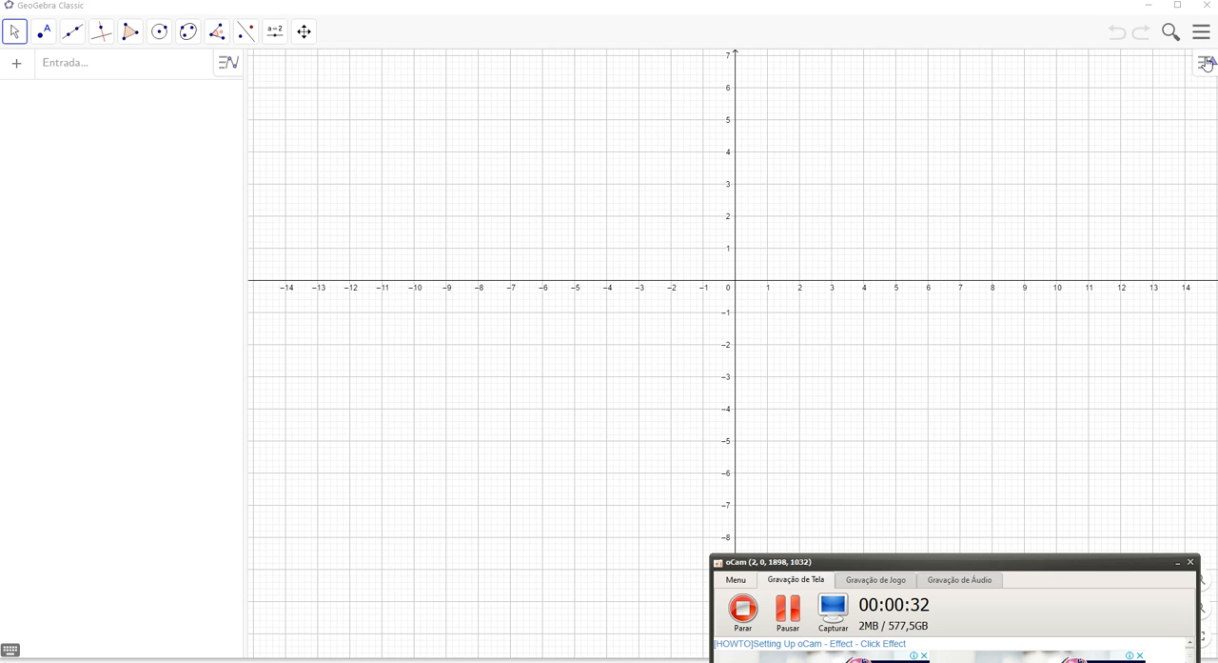
Shift the origin toward the lower left of the graphics view and add the spreadsheet view (Planilha) beside it
drag(734, 305, 509, 441)
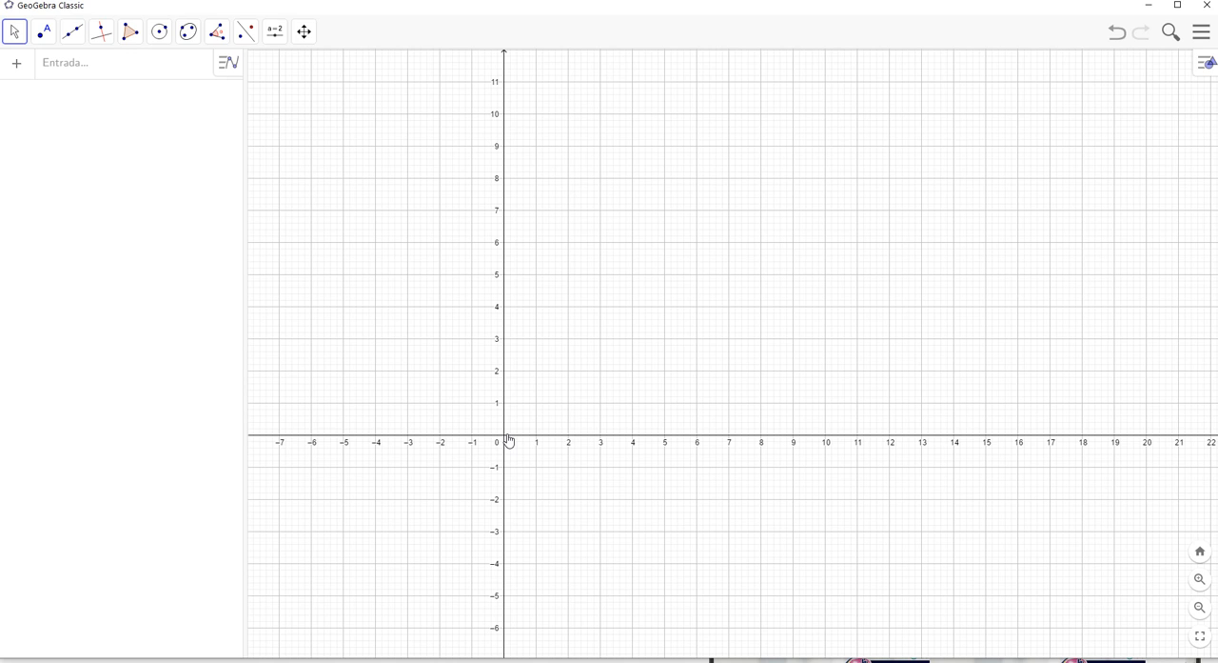
click(1199, 36)
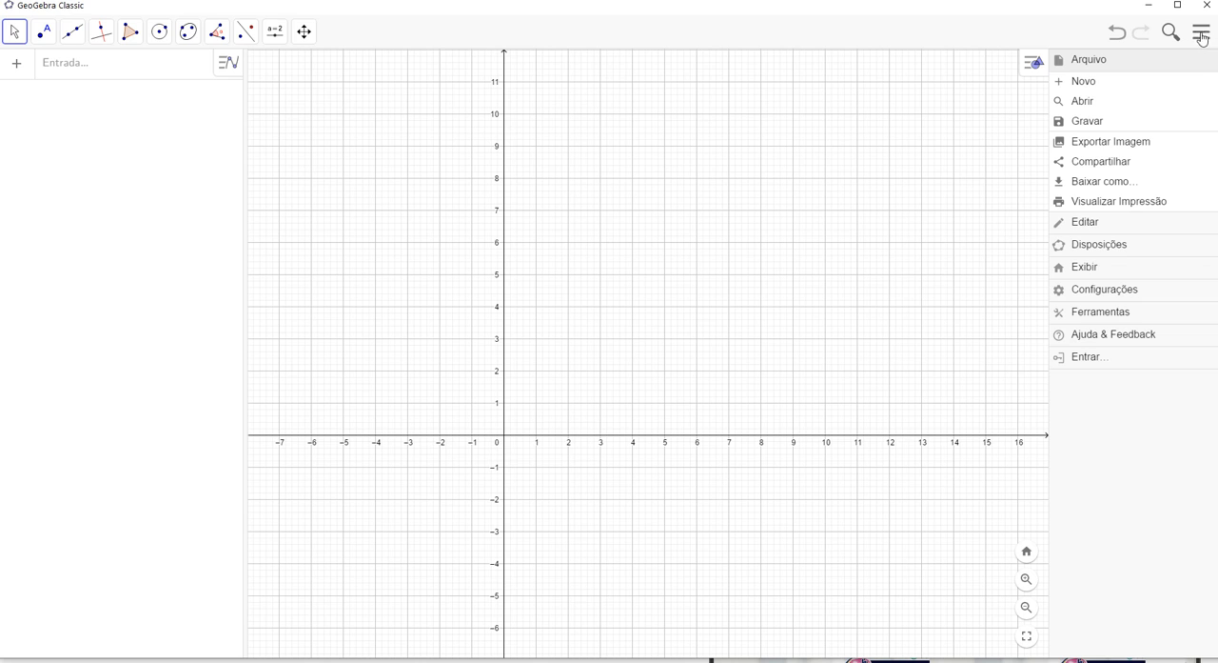
click(1035, 67)
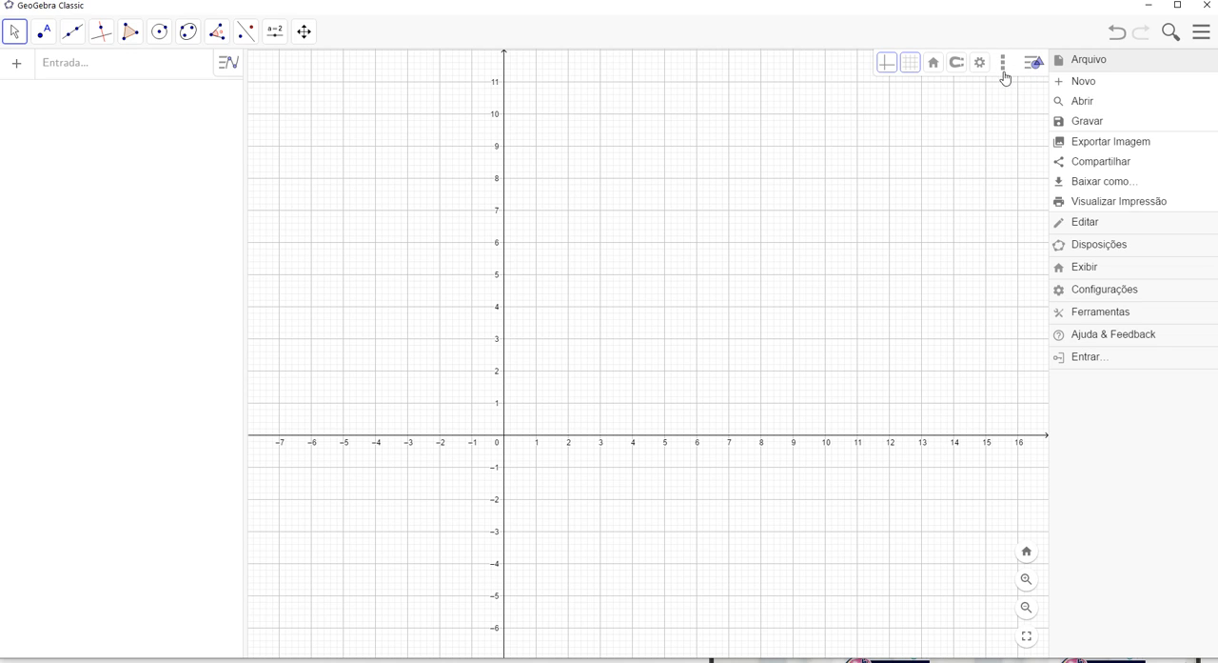
click(1004, 71)
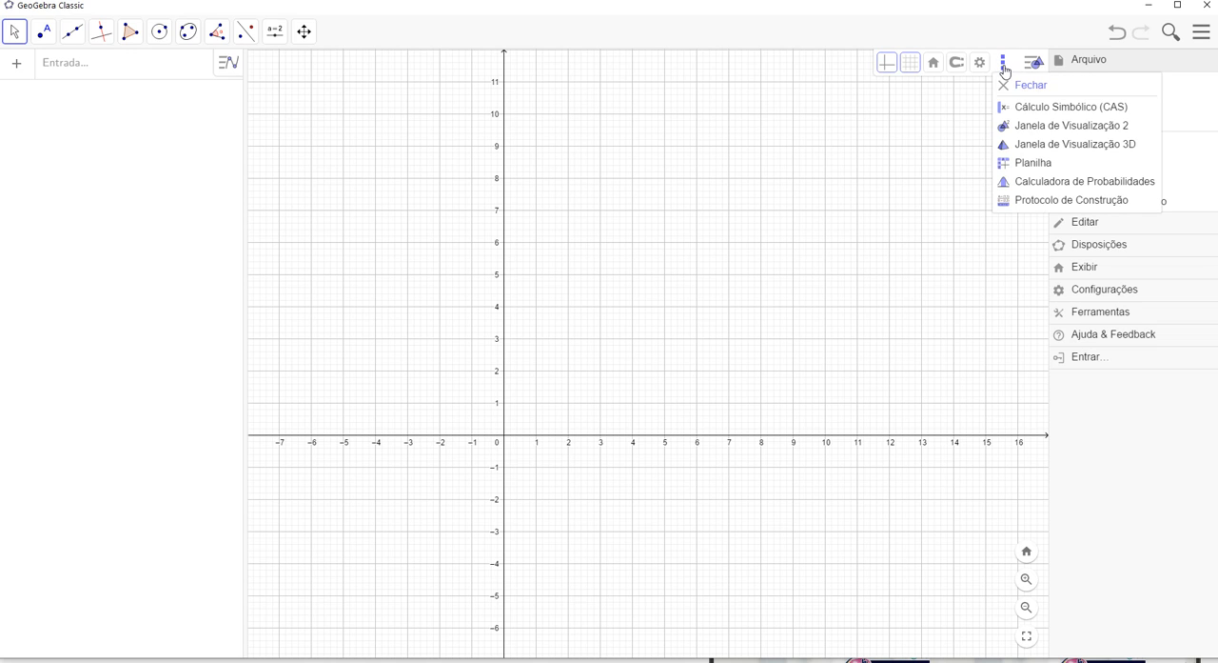
click(1015, 164)
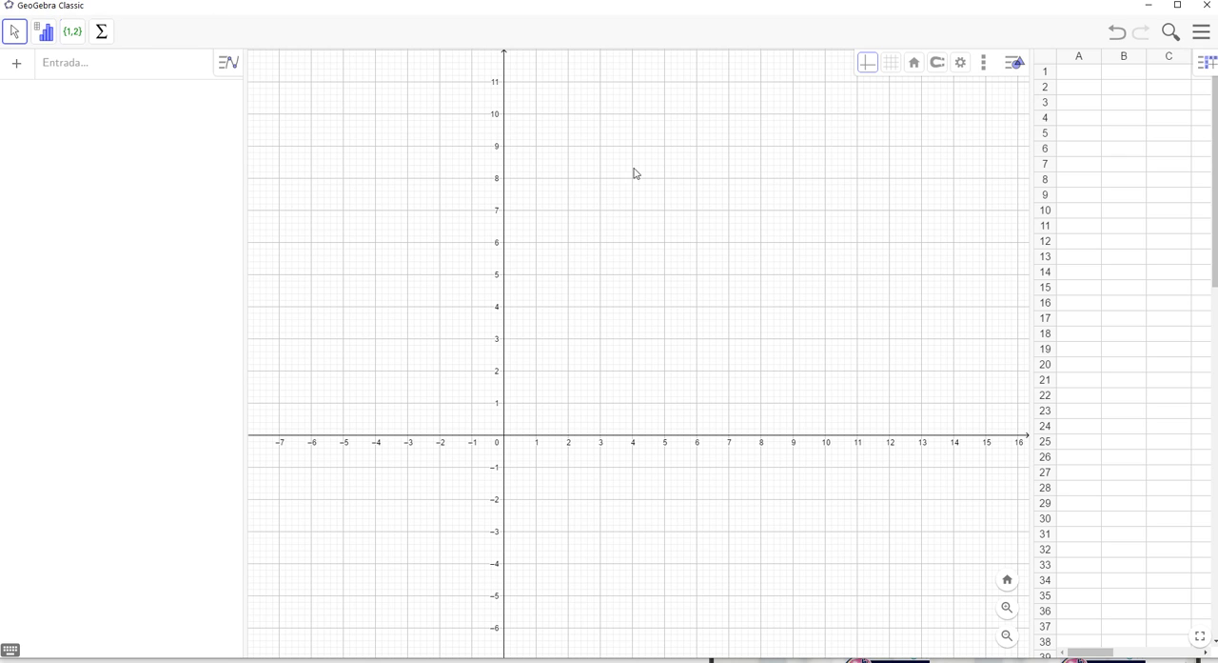
click(609, 206)
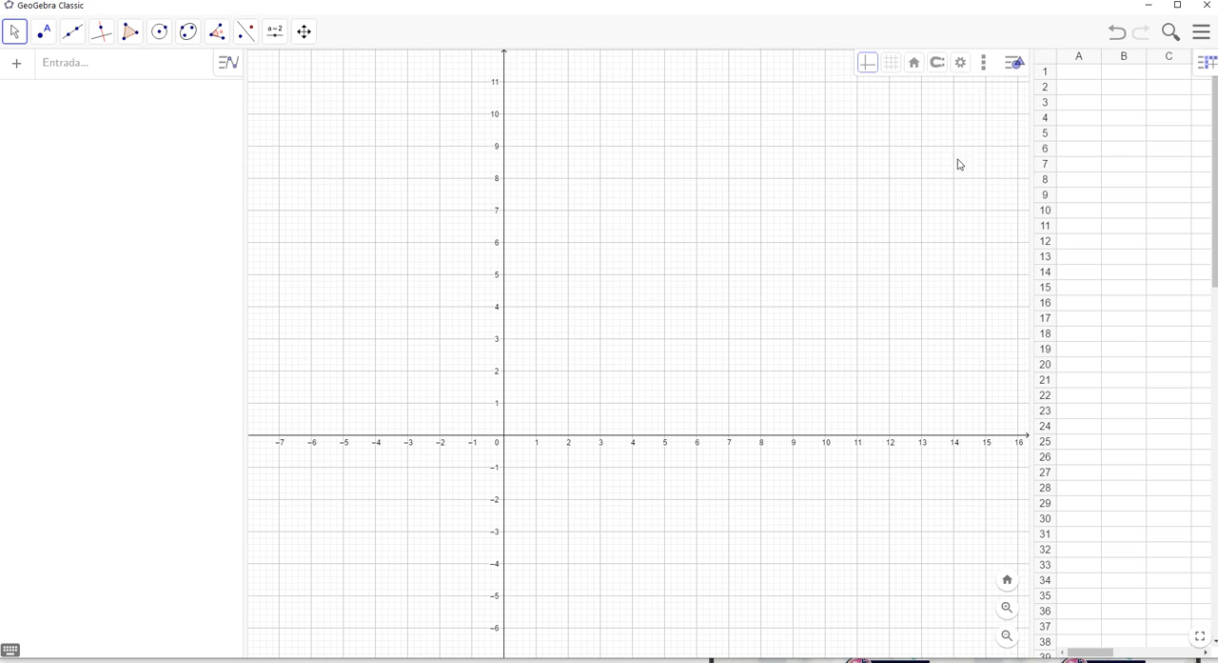
Enter the first vertex's coordinates in the spreadsheet: 3 in A1 and 2 in A2
click(1078, 78)
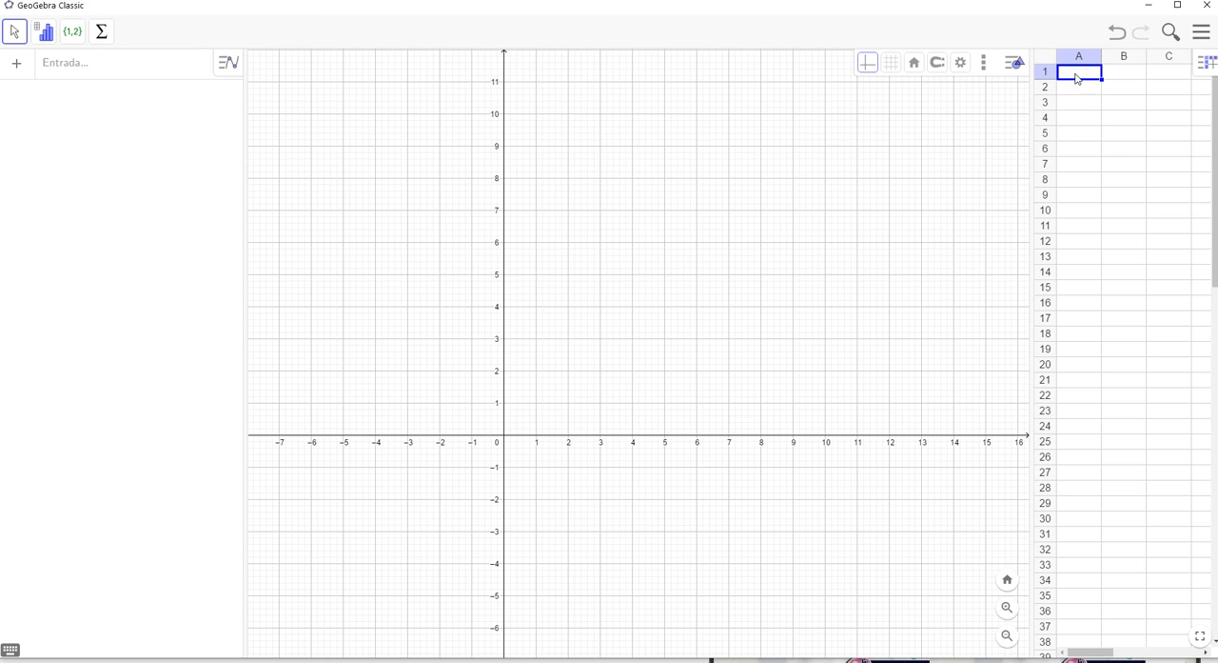
text(3)
key(Return)
text(2)
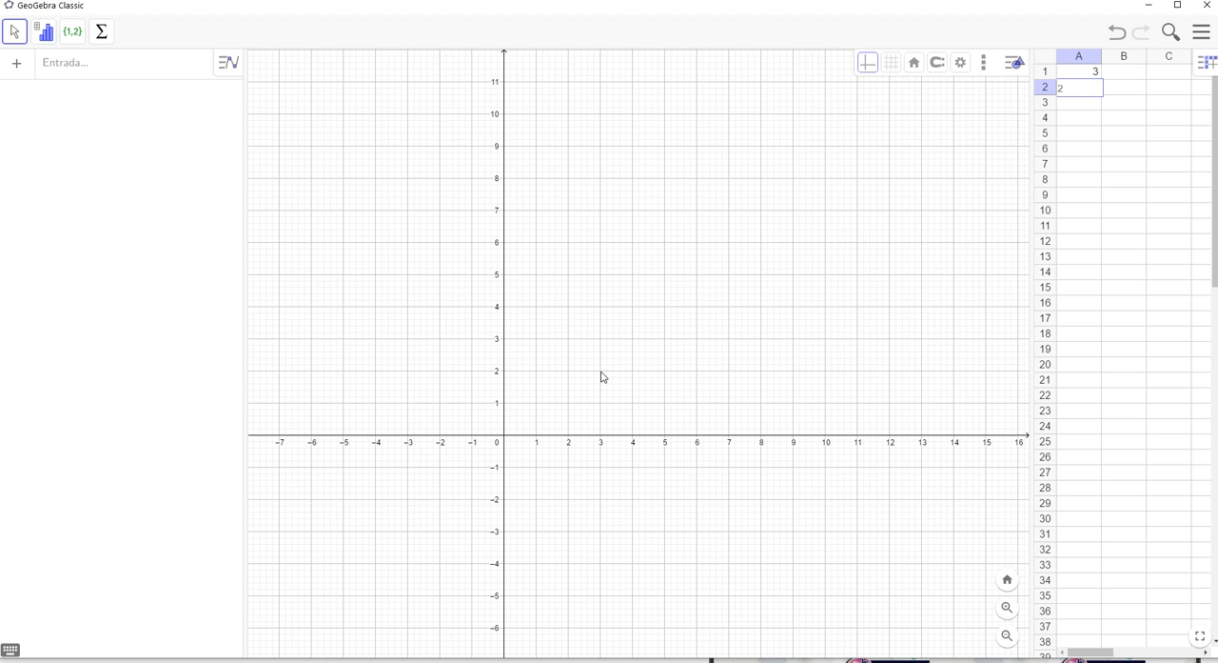
key(Return)
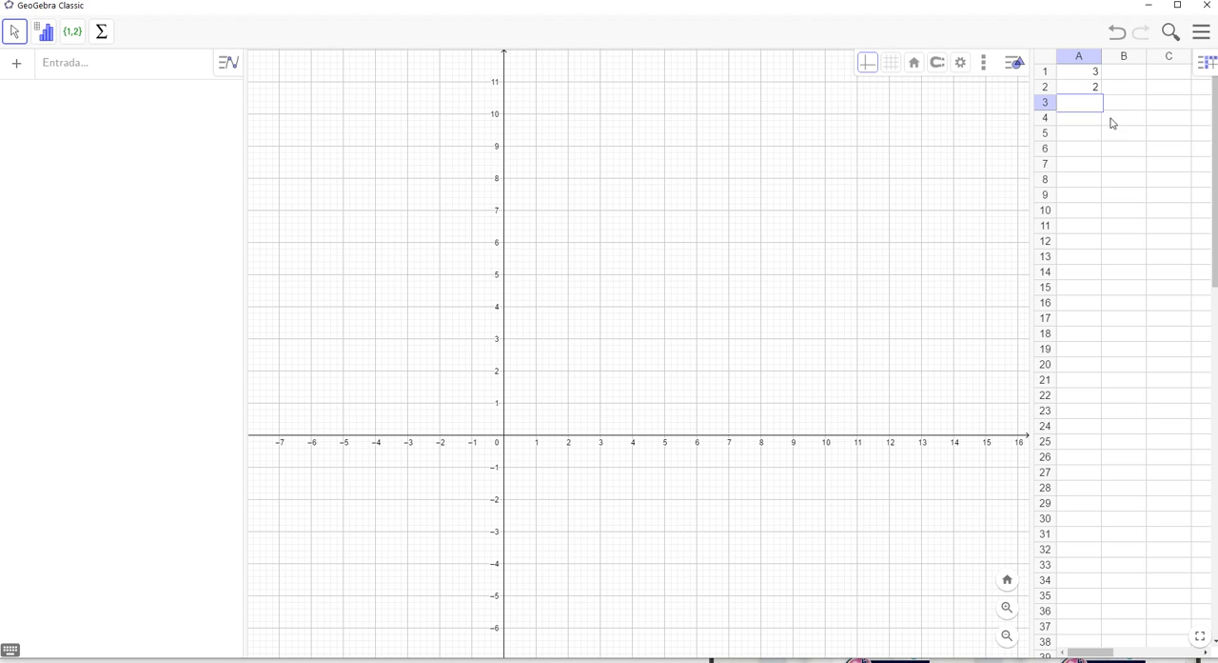
Enter the second vertex's coordinates in the spreadsheet: 5 in B1 and 4 in B2
click(1130, 76)
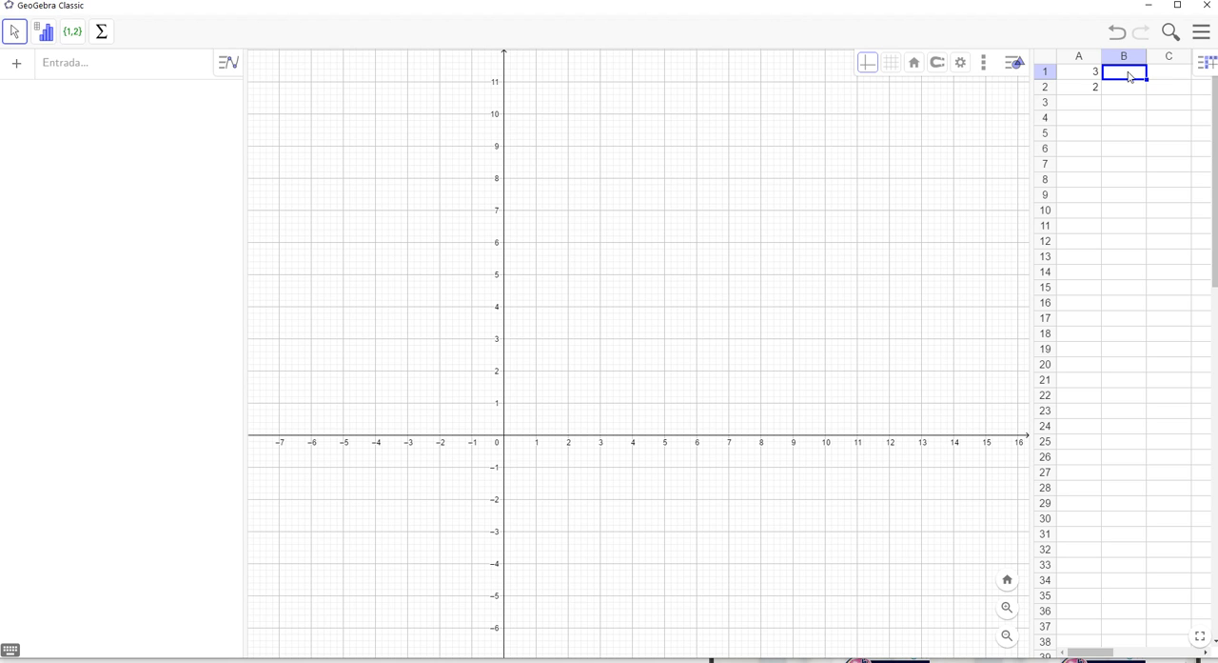
text(5)
click(1117, 92)
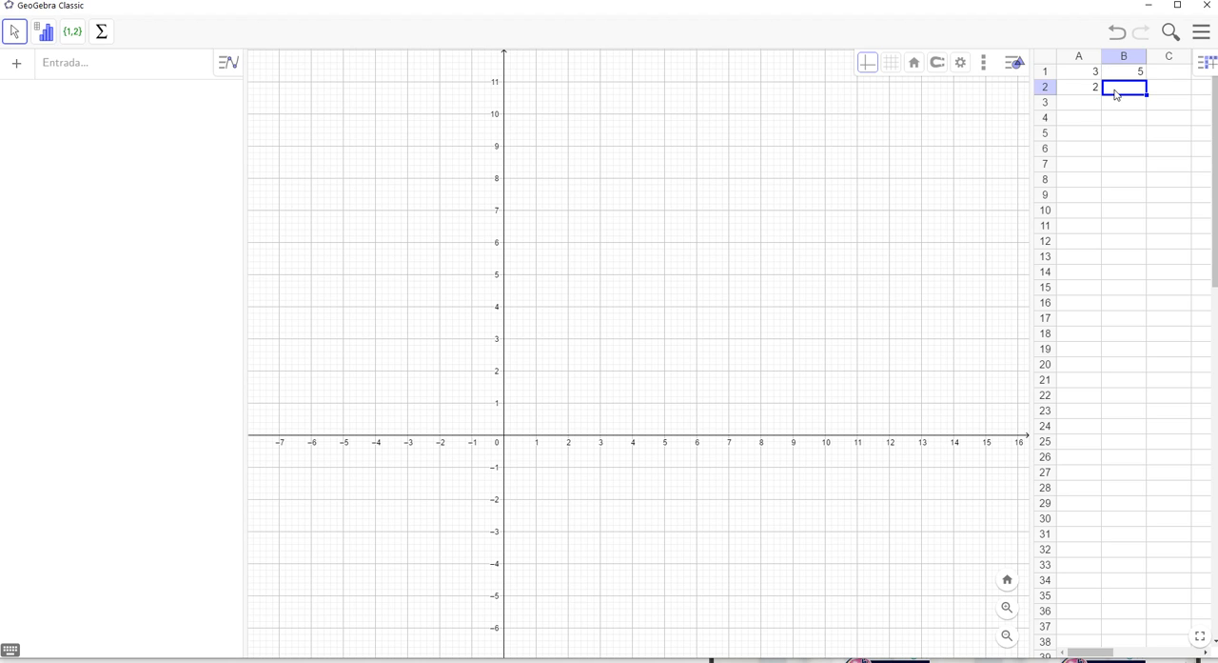
text(4)
click(1131, 107)
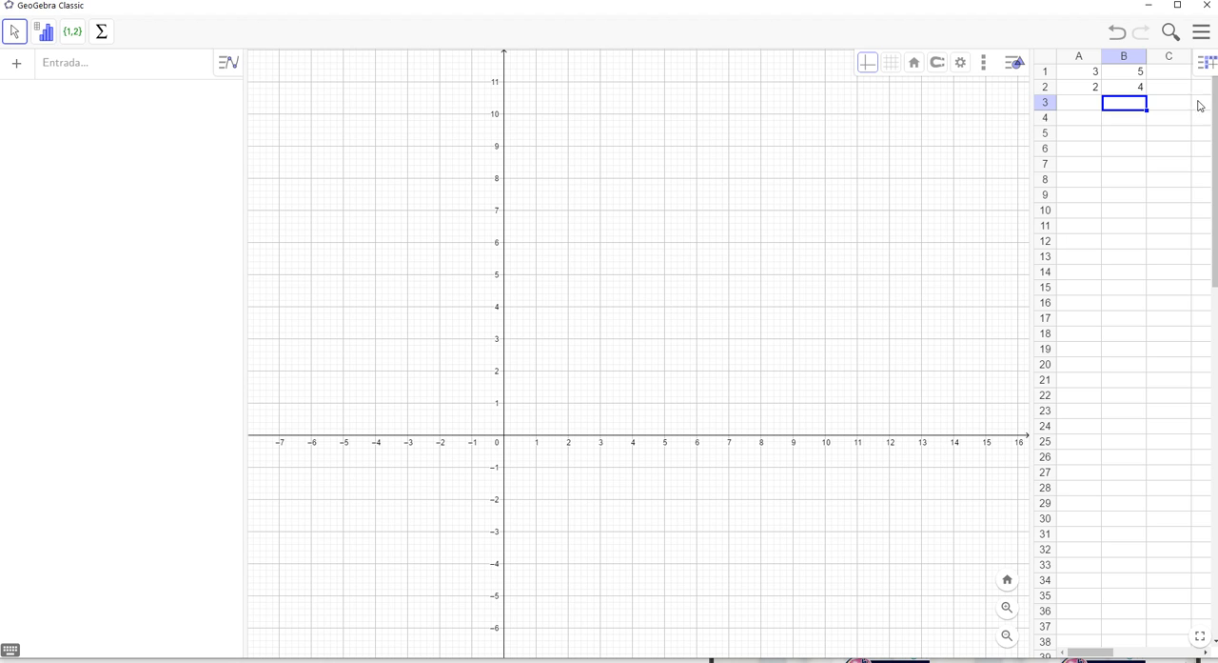
Enter the third vertex's coordinates in the spreadsheet: 7 in C1 and 2 in C2
click(1176, 80)
text(2)
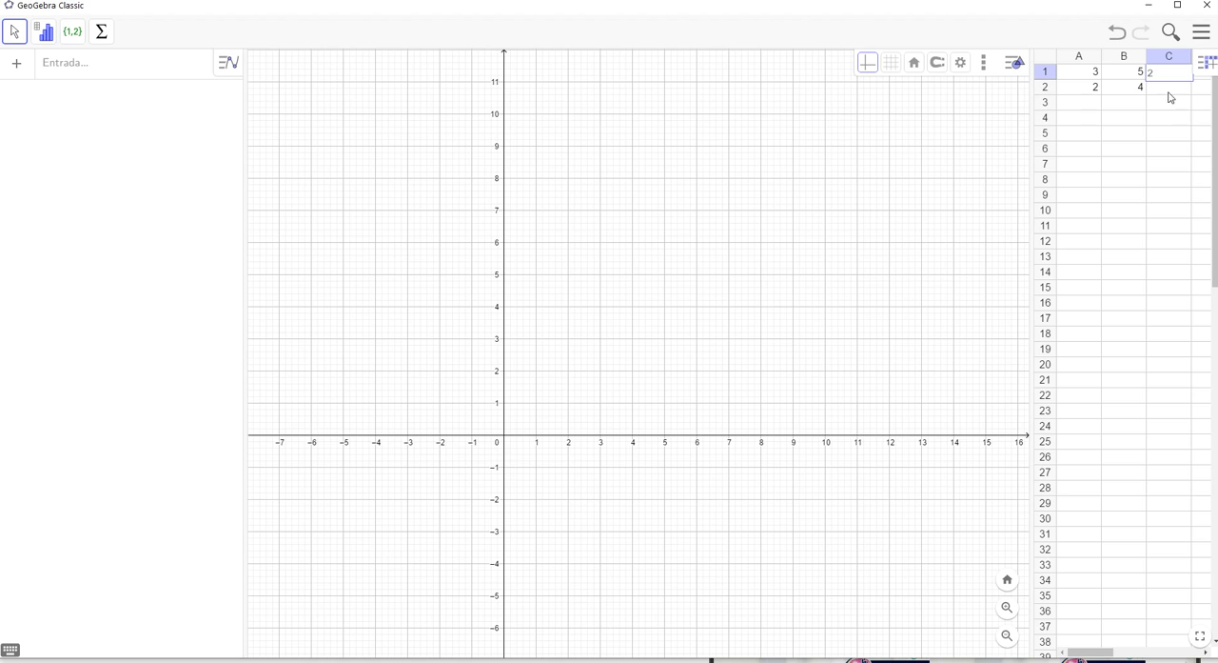
click(1171, 90)
click(1184, 74)
text(7)
click(1163, 90)
text(2)
click(1158, 117)
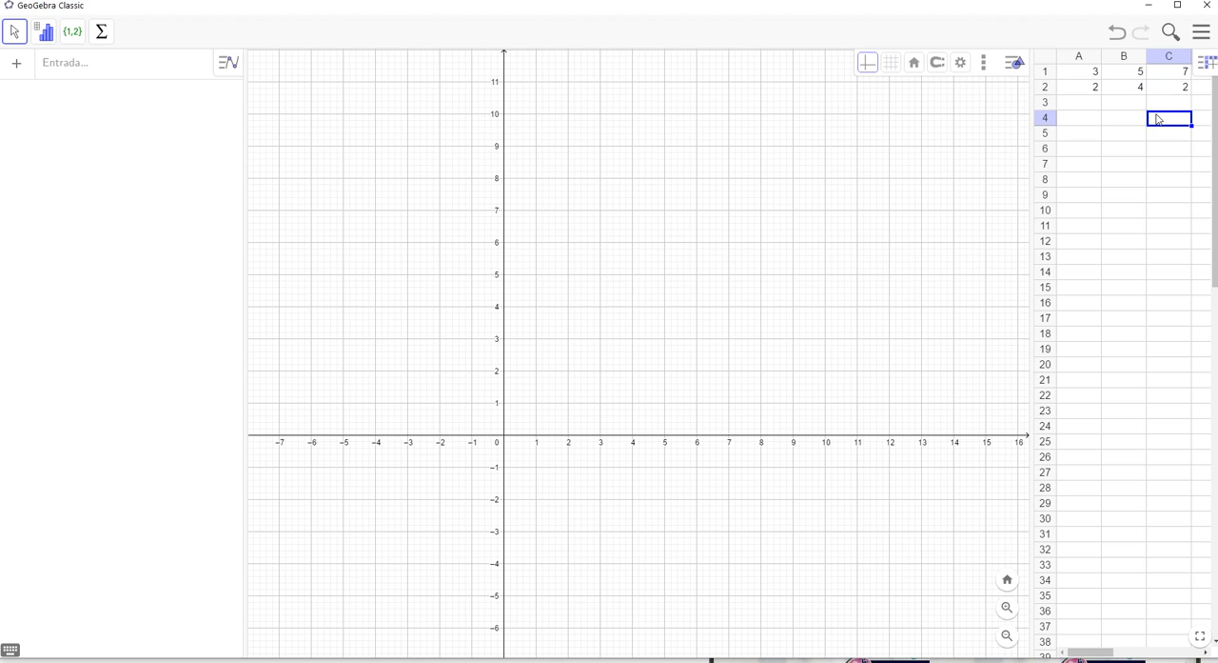
Create a matrix (Matriz) from the spreadsheet range A1:C2
click(1078, 77)
drag(1079, 78, 1169, 88)
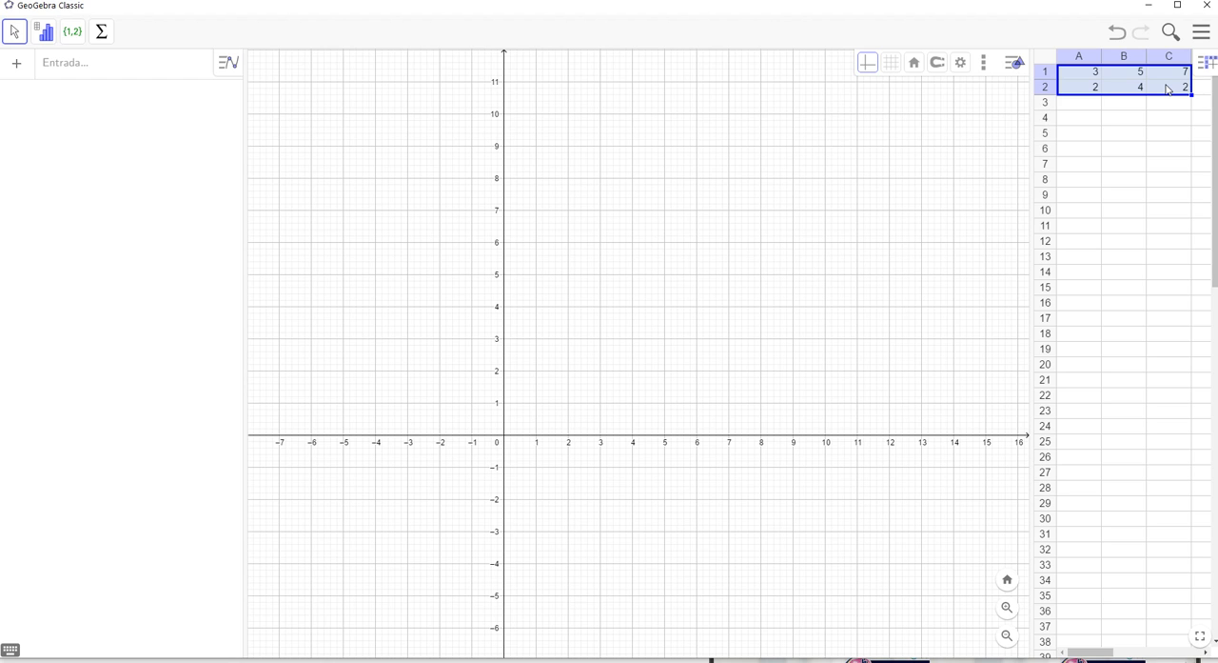
right_click(1169, 88)
mouse_move(1059, 179)
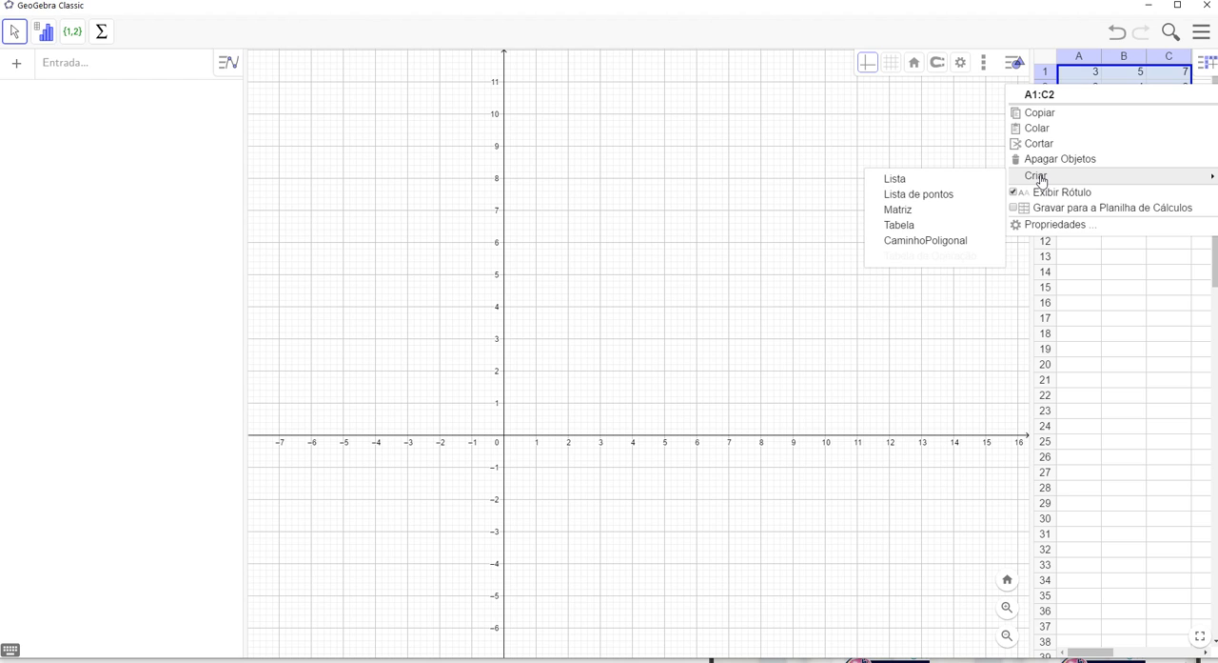
mouse_move(1035, 175)
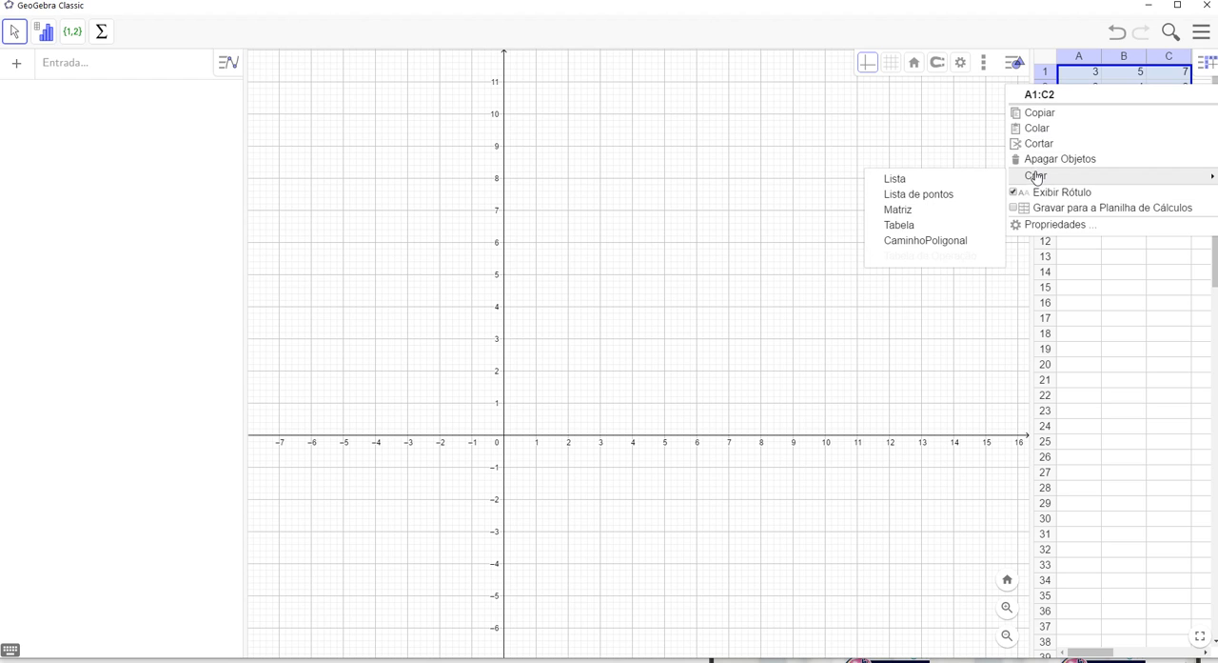
click(910, 217)
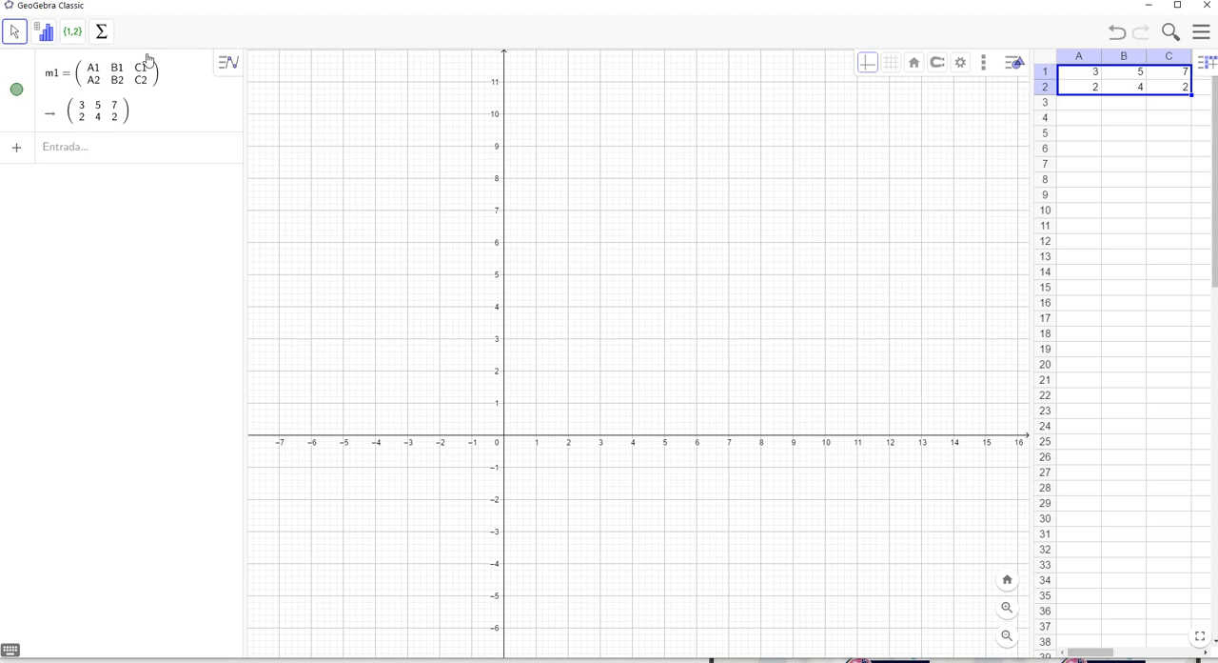
Create a list of points (Lista de pontos) from the spreadsheet range A1:C2
drag(1071, 75, 1169, 91)
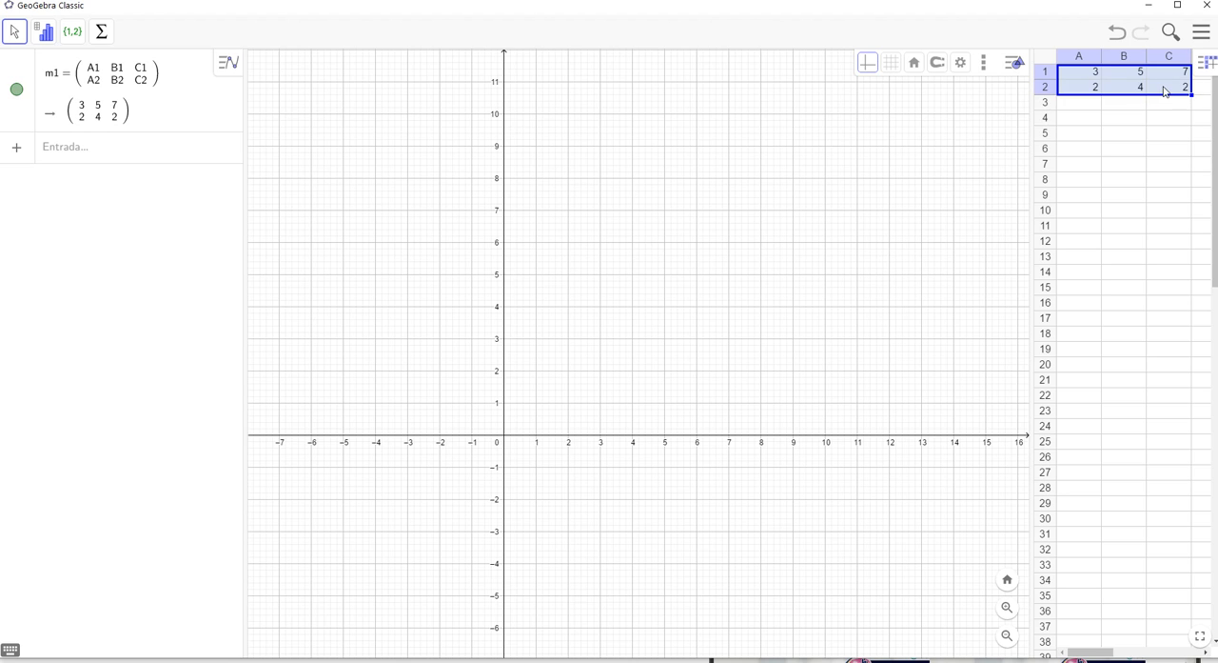
right_click(1129, 92)
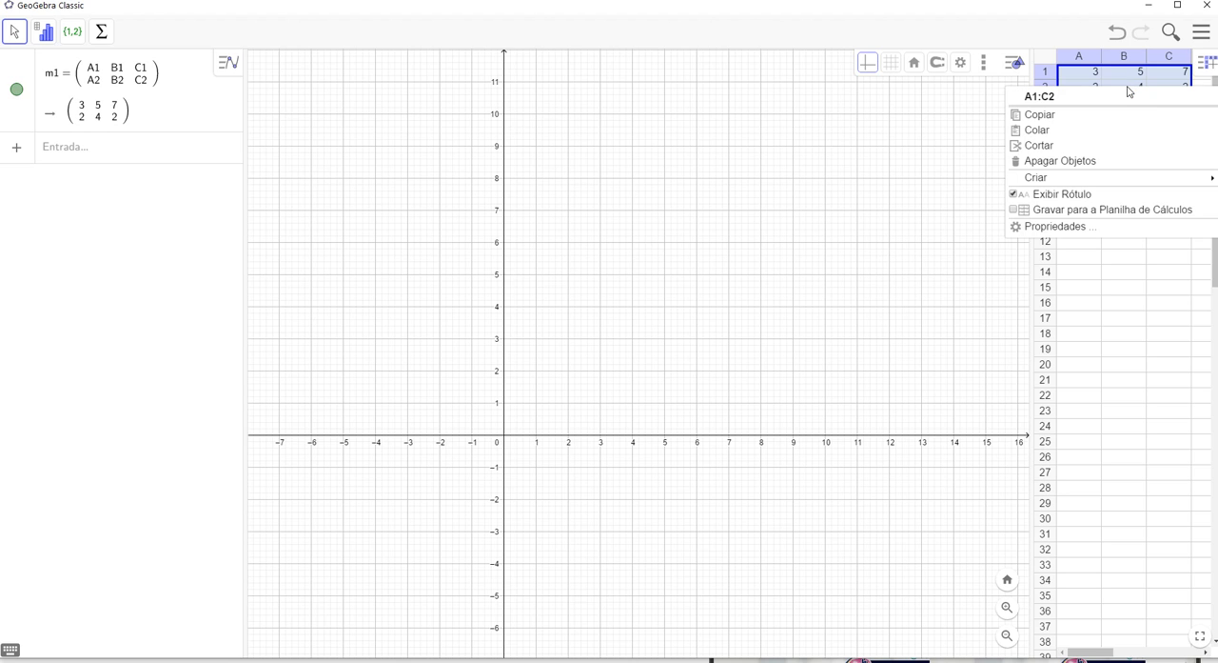
mouse_move(1038, 178)
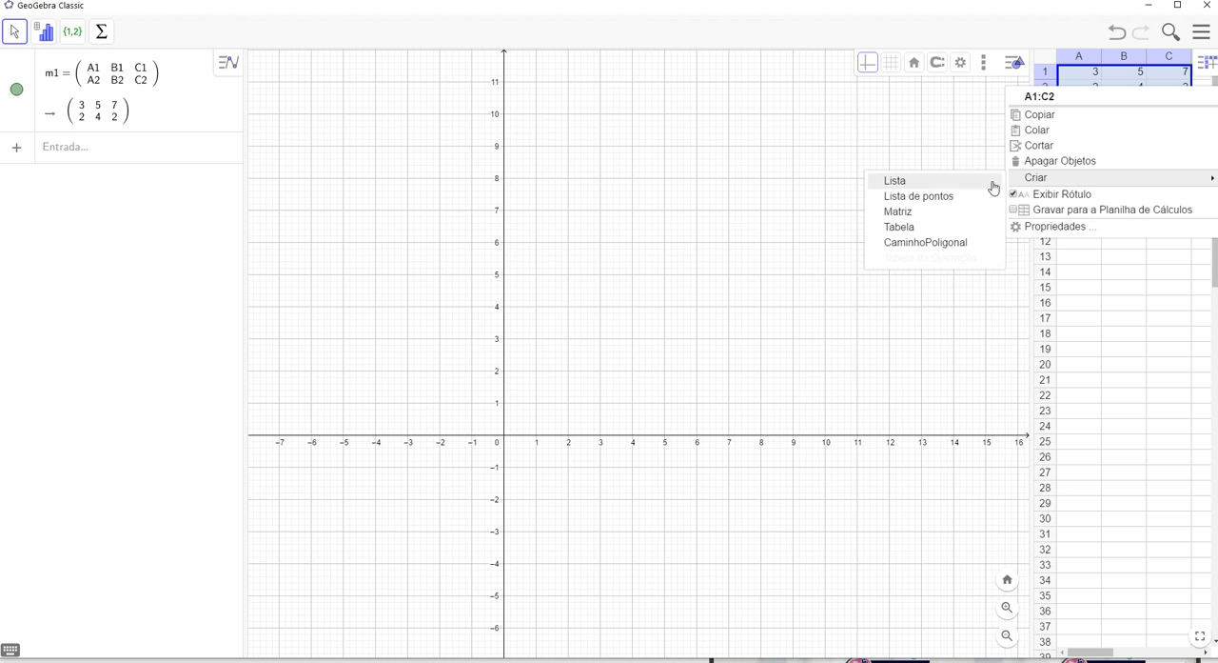
click(950, 201)
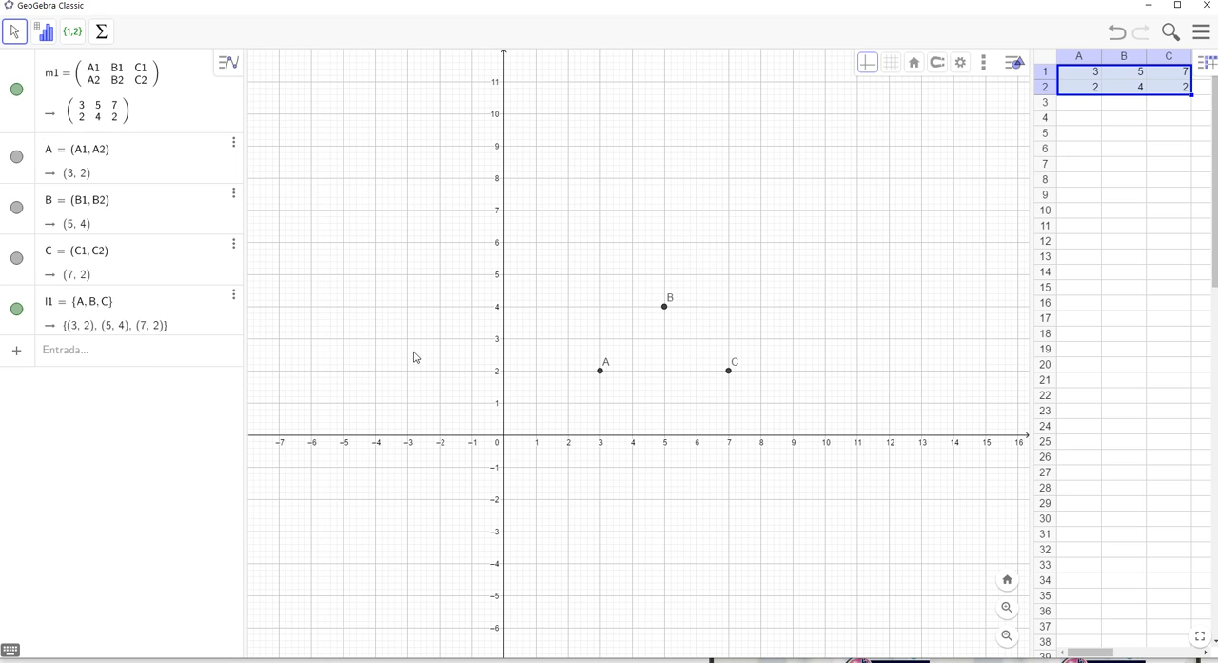
Draw the triangle from the point list with the command Polígono(l1)
click(48, 354)
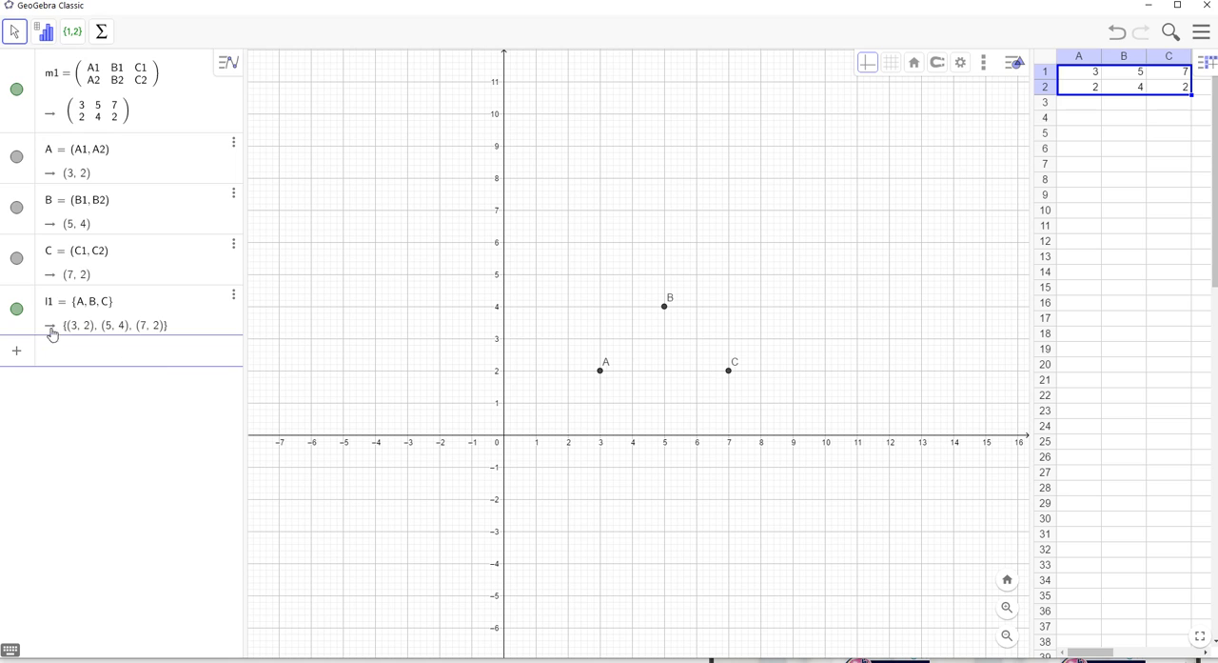
text(plo)
key(BackSpace)
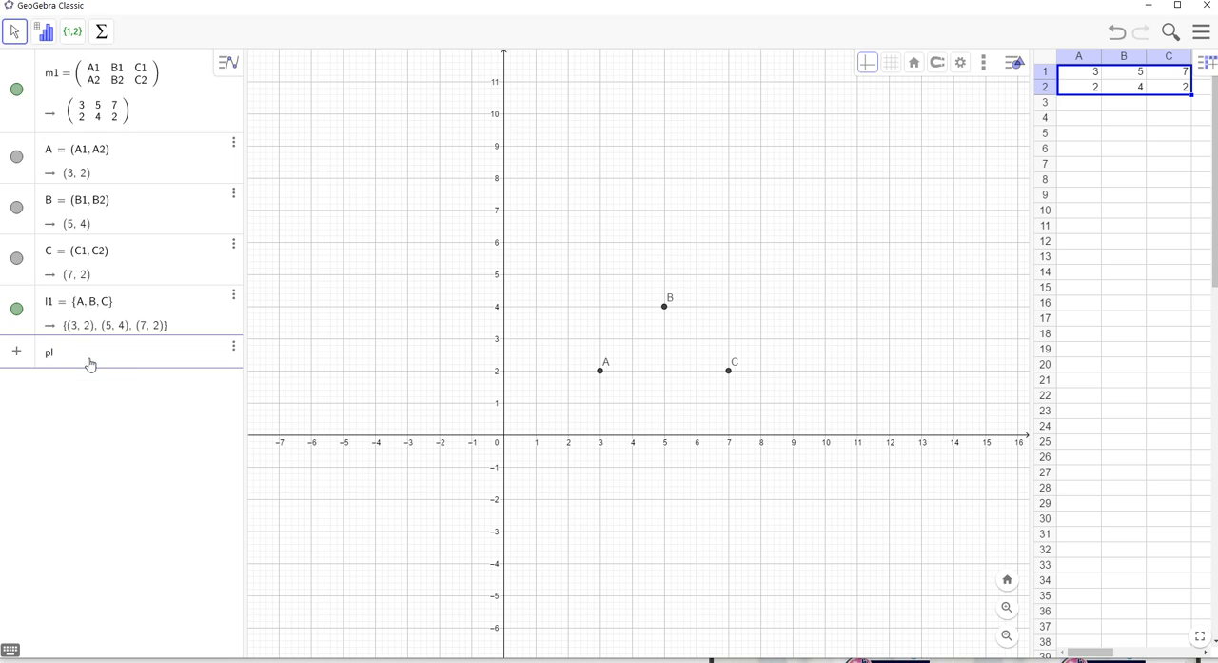
text(li)
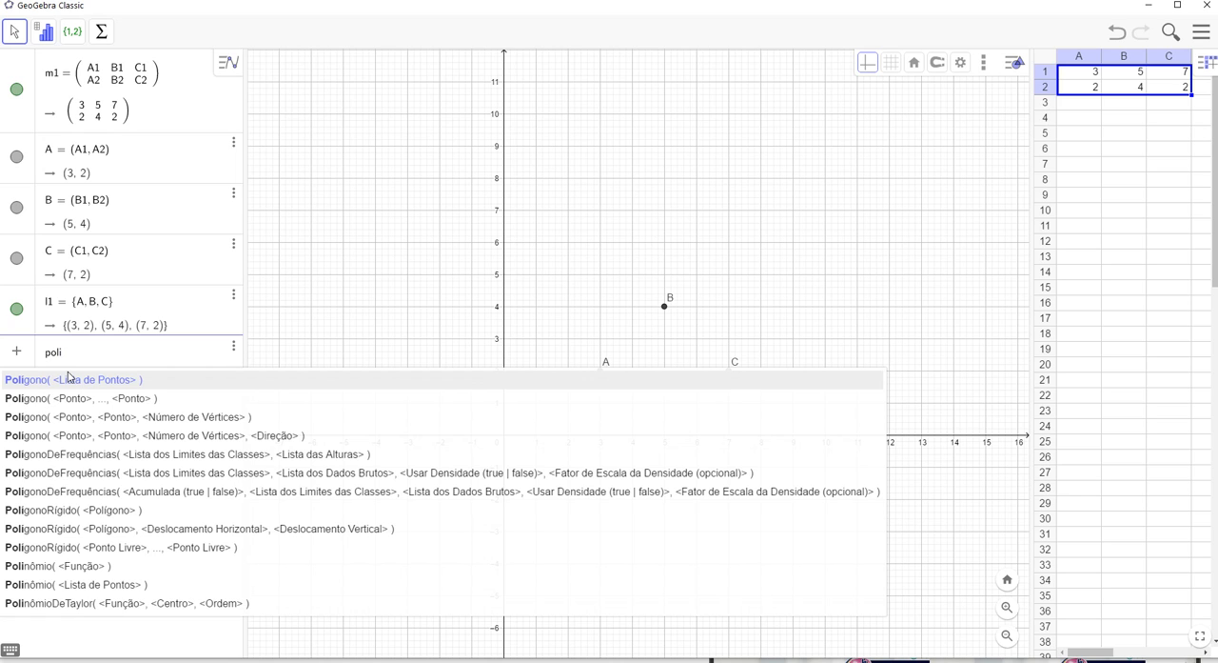
click(83, 386)
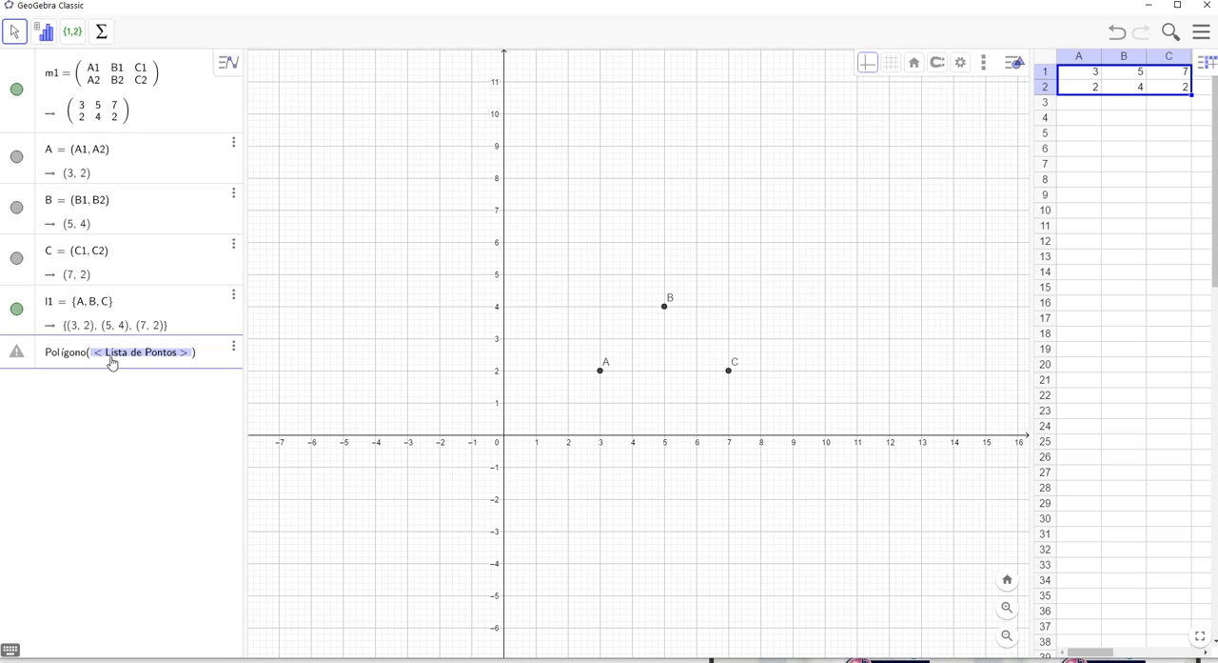
text(l)
text(1)
key(Return)
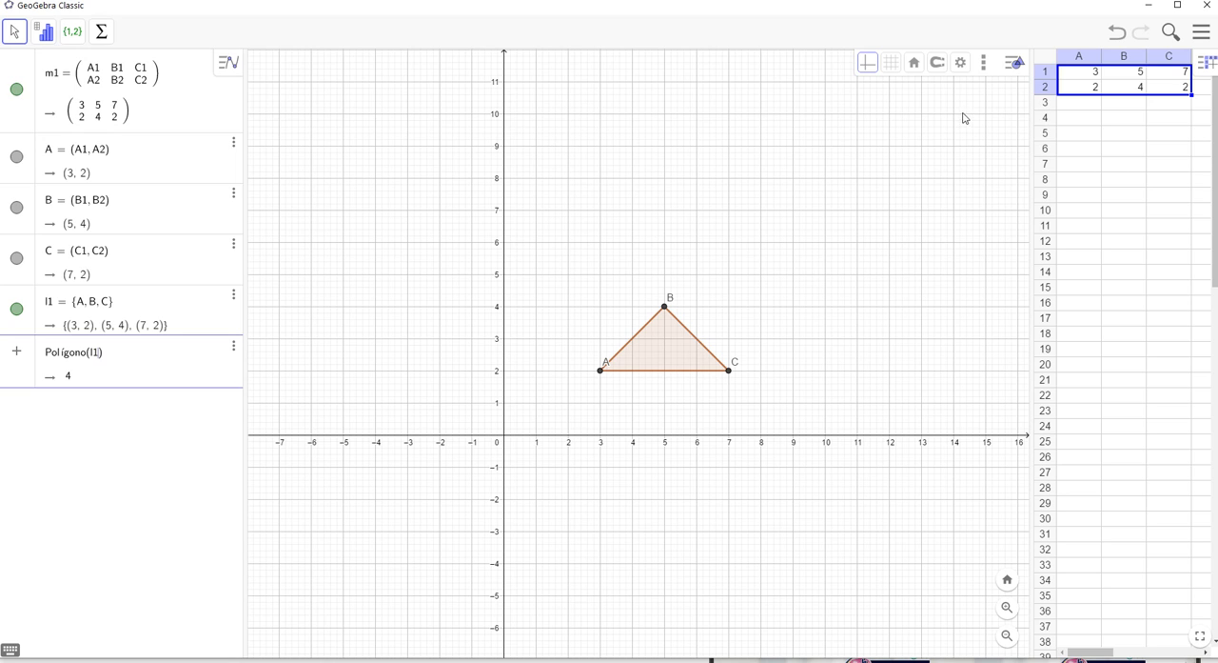
click(1079, 121)
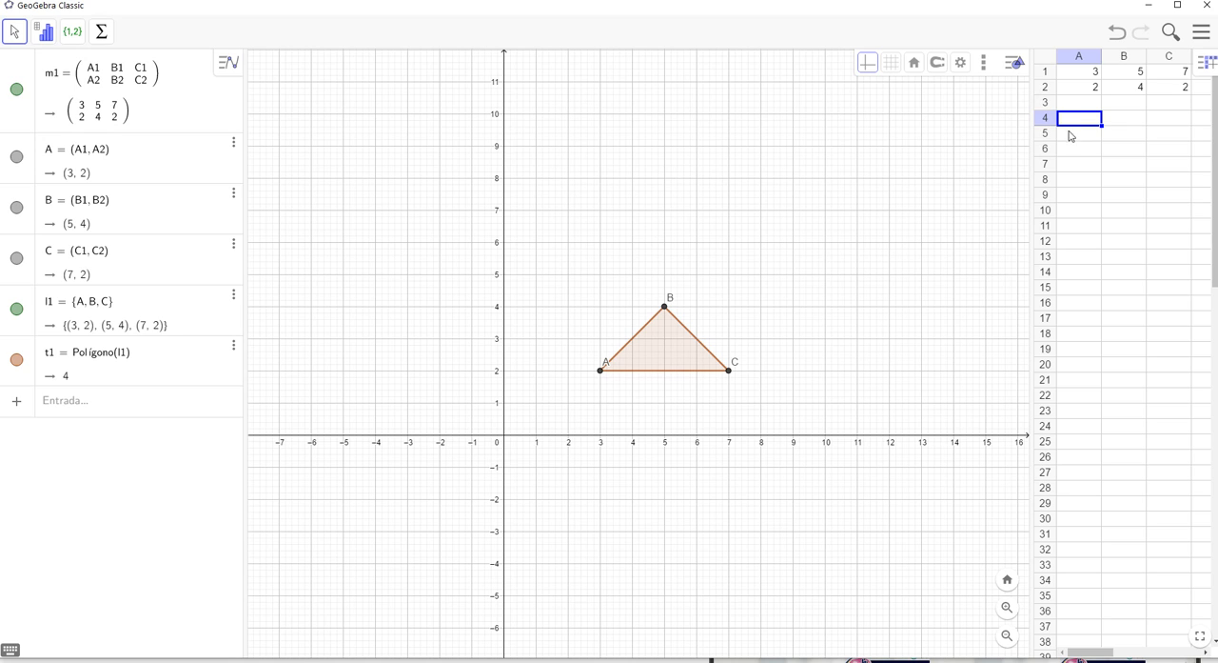
click(1122, 122)
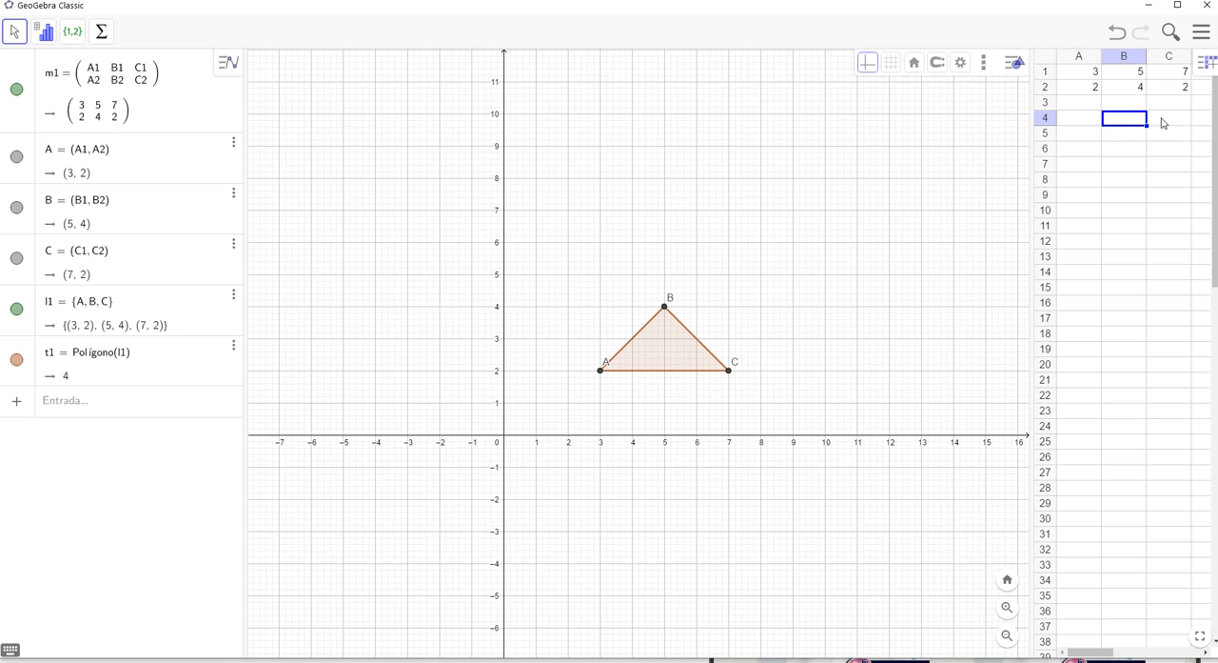
click(1169, 123)
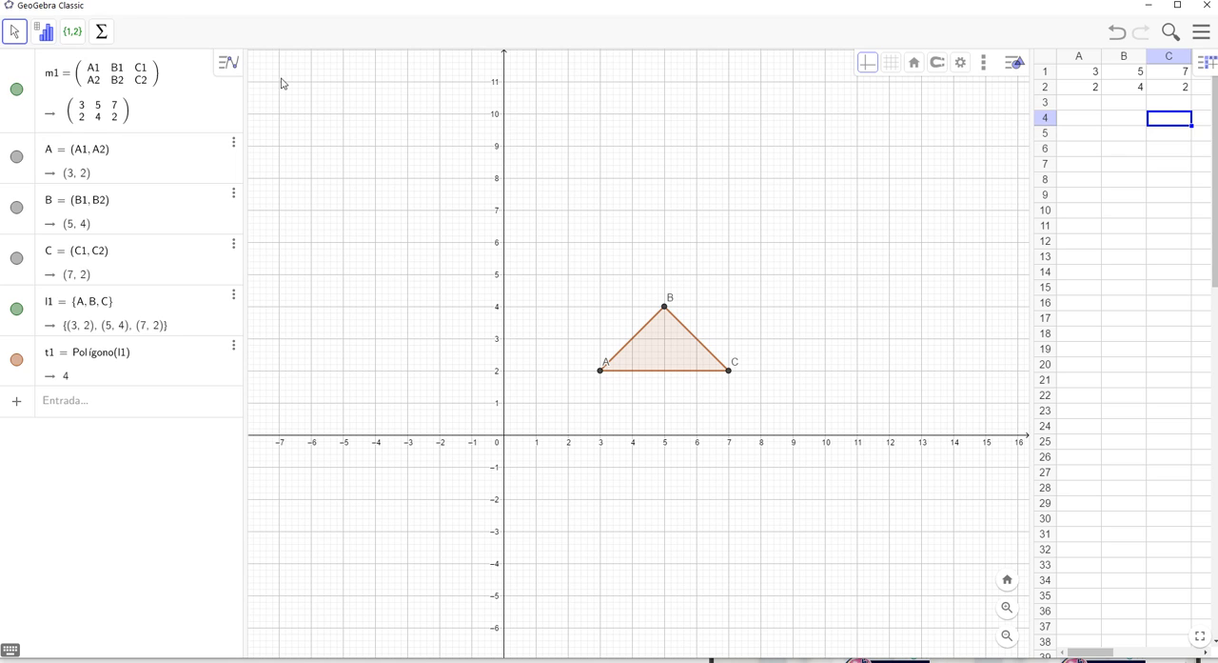
Add a number slider a (Controle Deslizante) ranging from -10 to 10 in the upper left of the graphics view
click(643, 150)
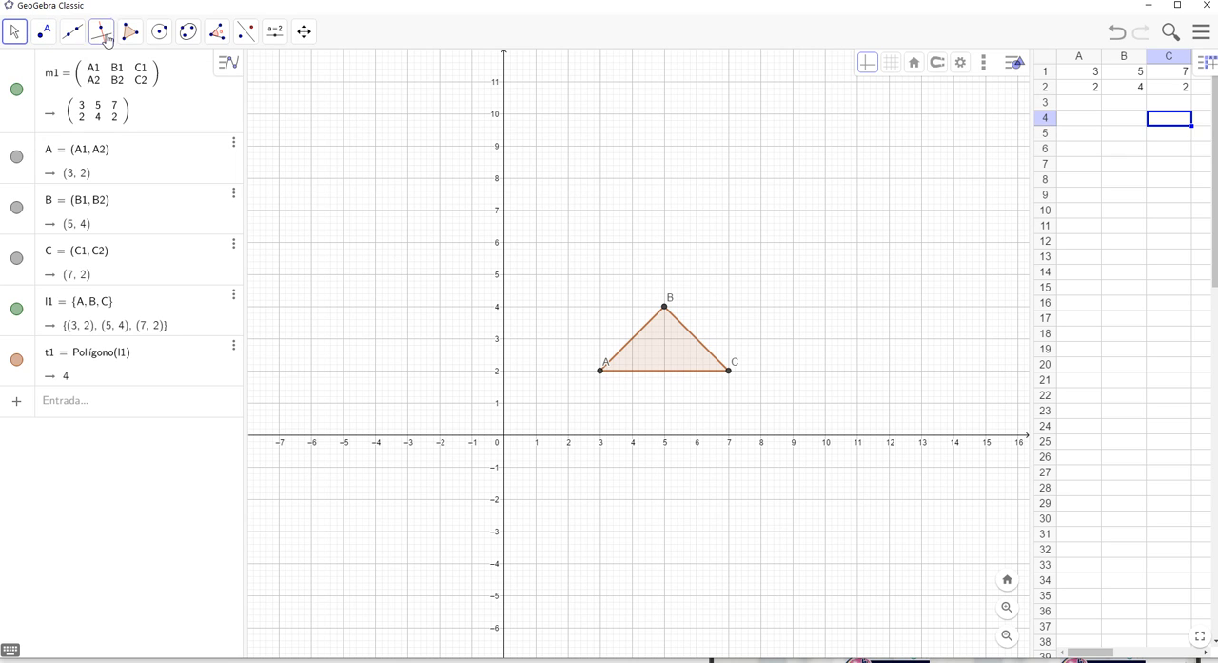
click(277, 36)
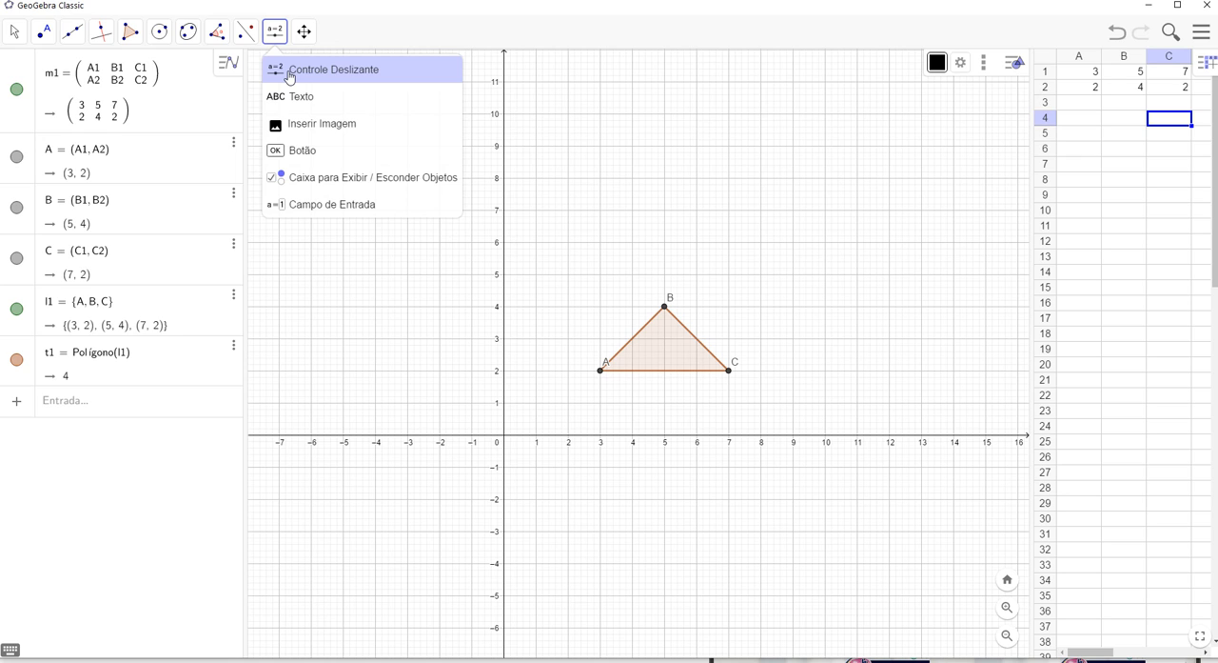
click(291, 77)
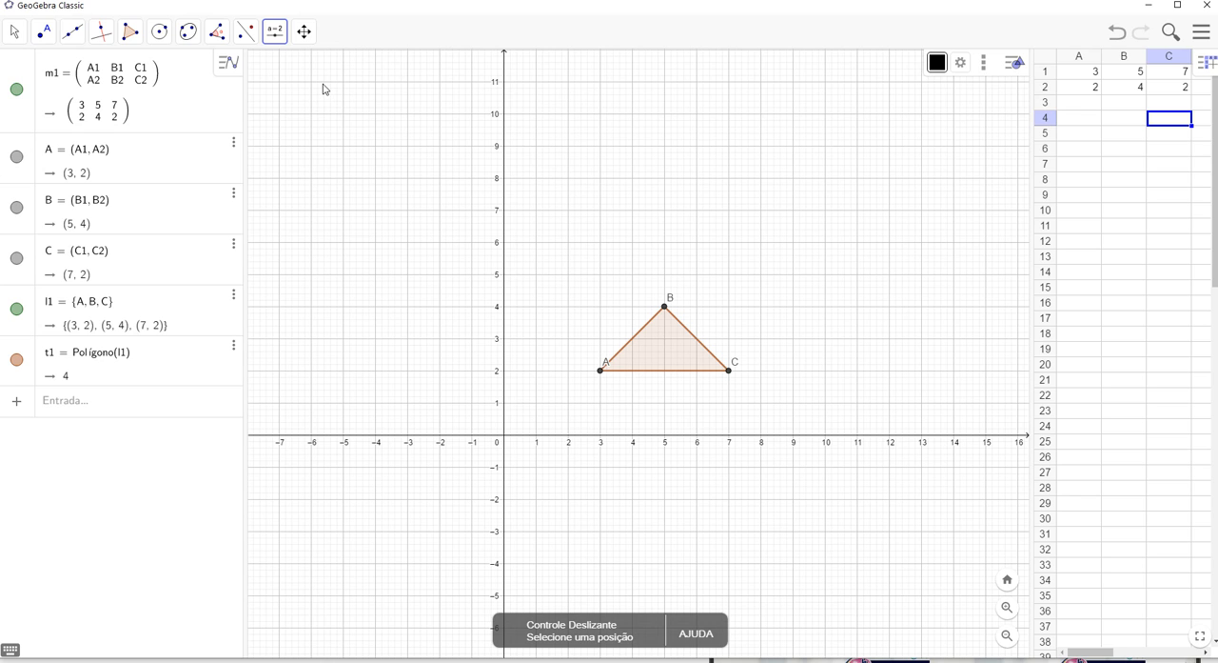
click(328, 84)
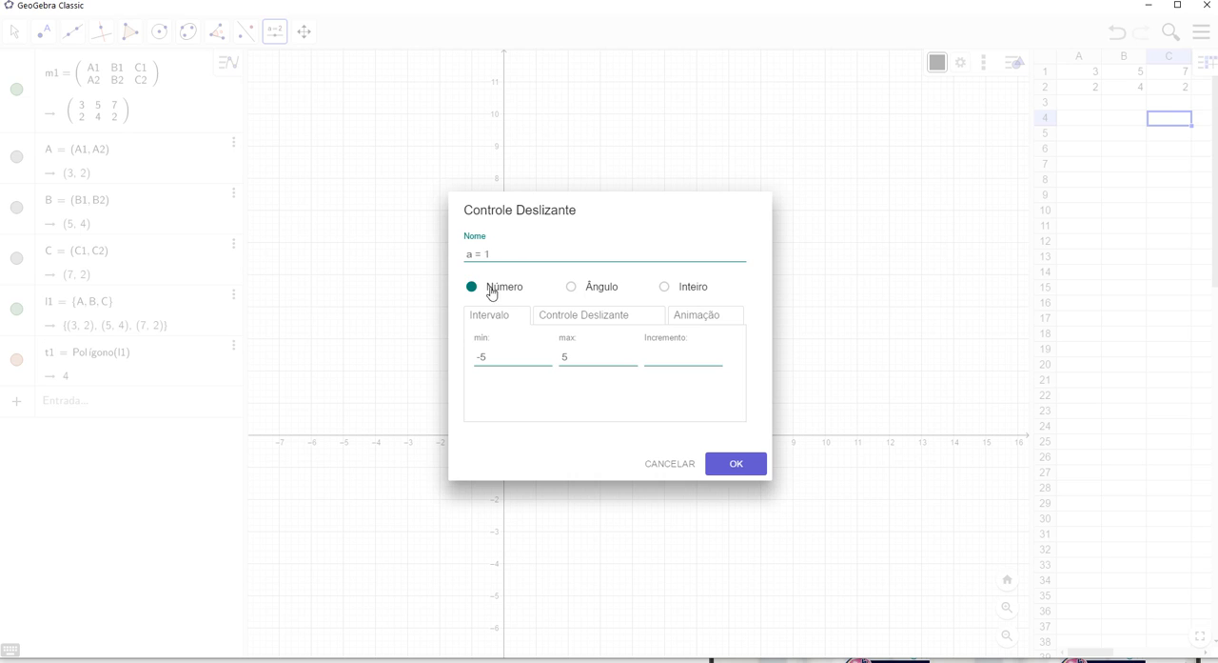
double_click(482, 356)
text(10)
double_click(563, 356)
text(10)
click(729, 463)
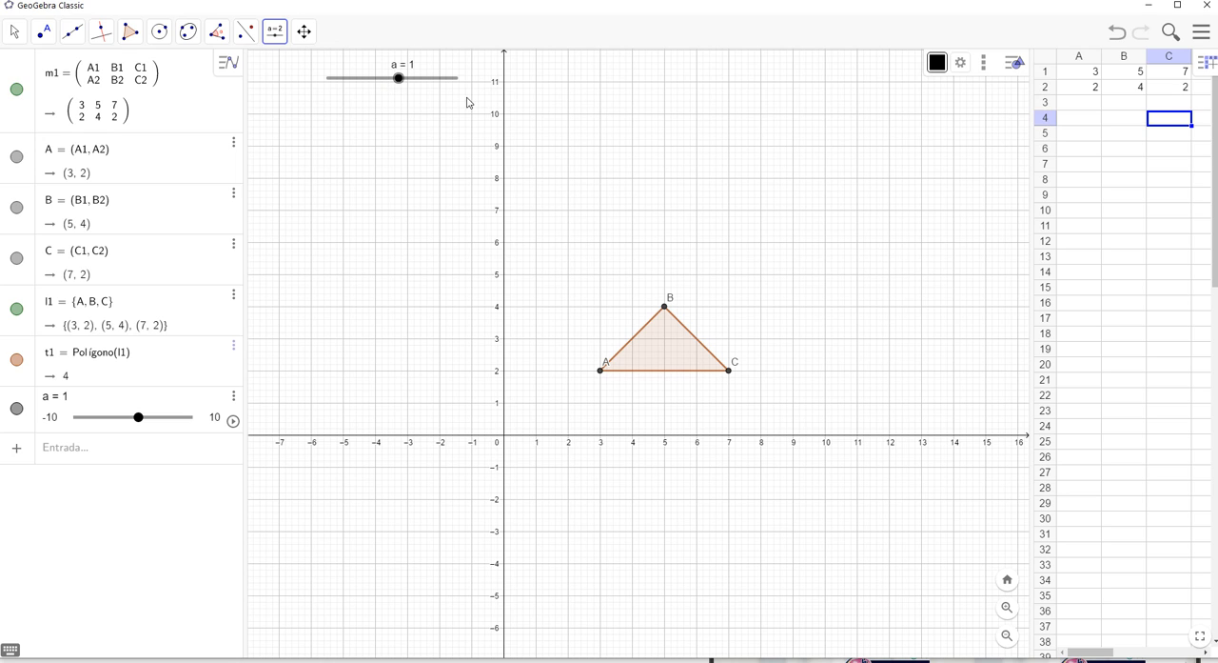
Enter the slider variable a in spreadsheet cells A4, B4 and C4, and set slider a to 6.1
click(1085, 125)
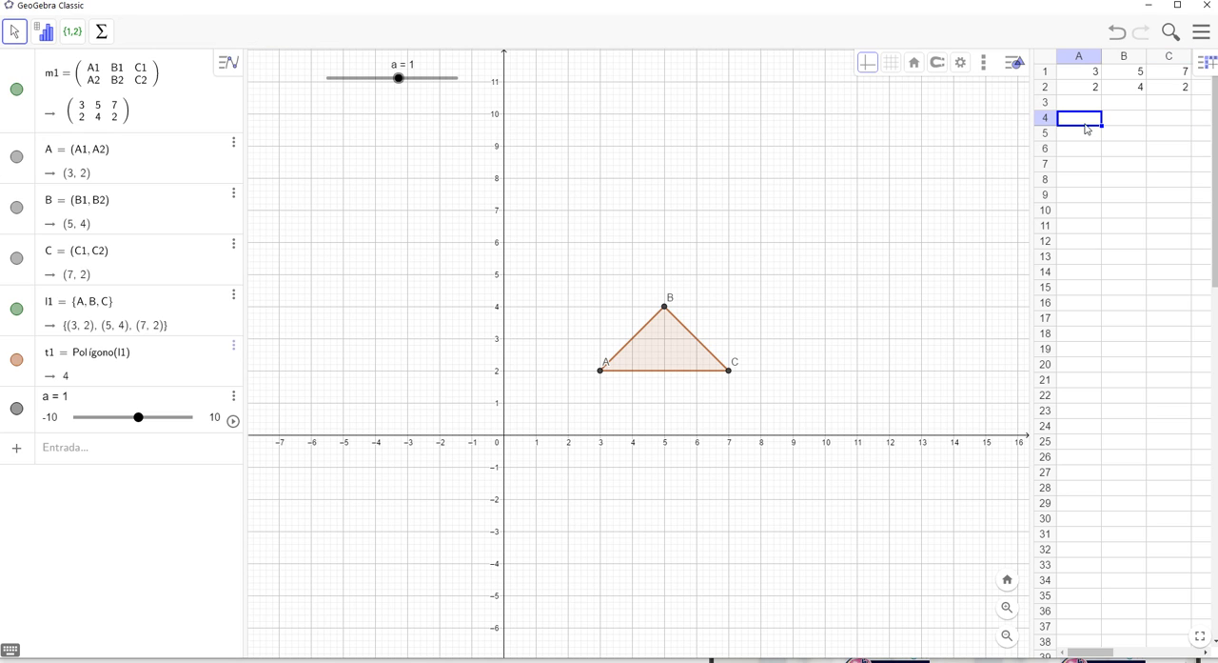
text(1)
click(1126, 124)
text(a)
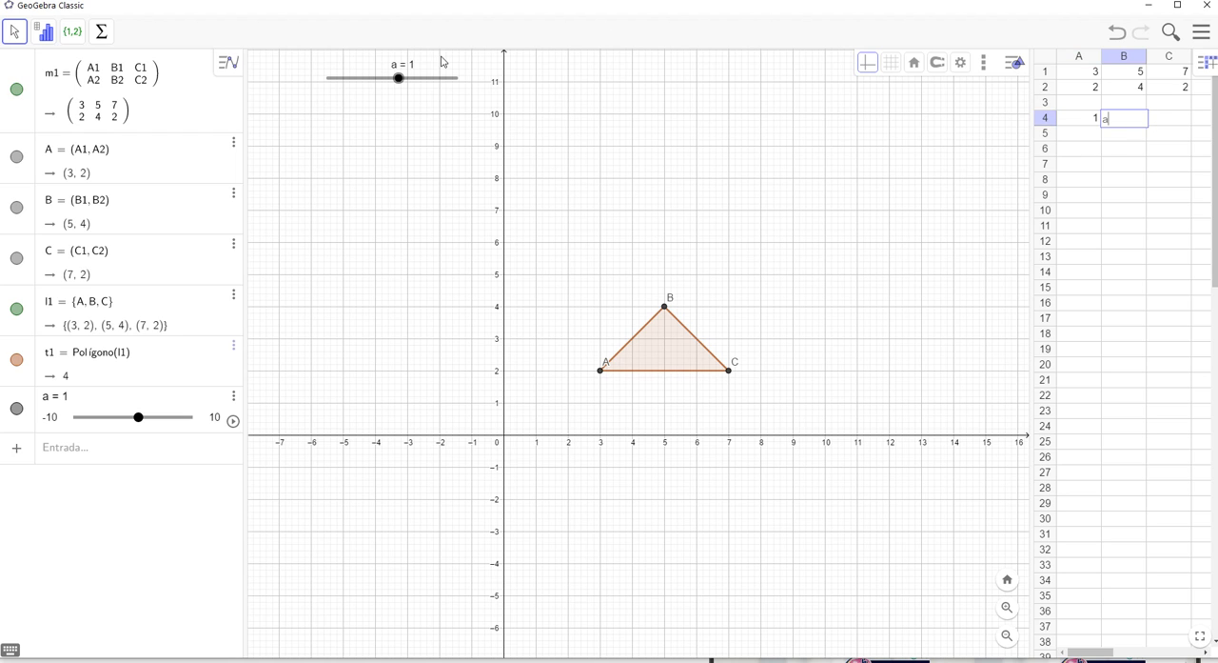
drag(400, 80, 432, 86)
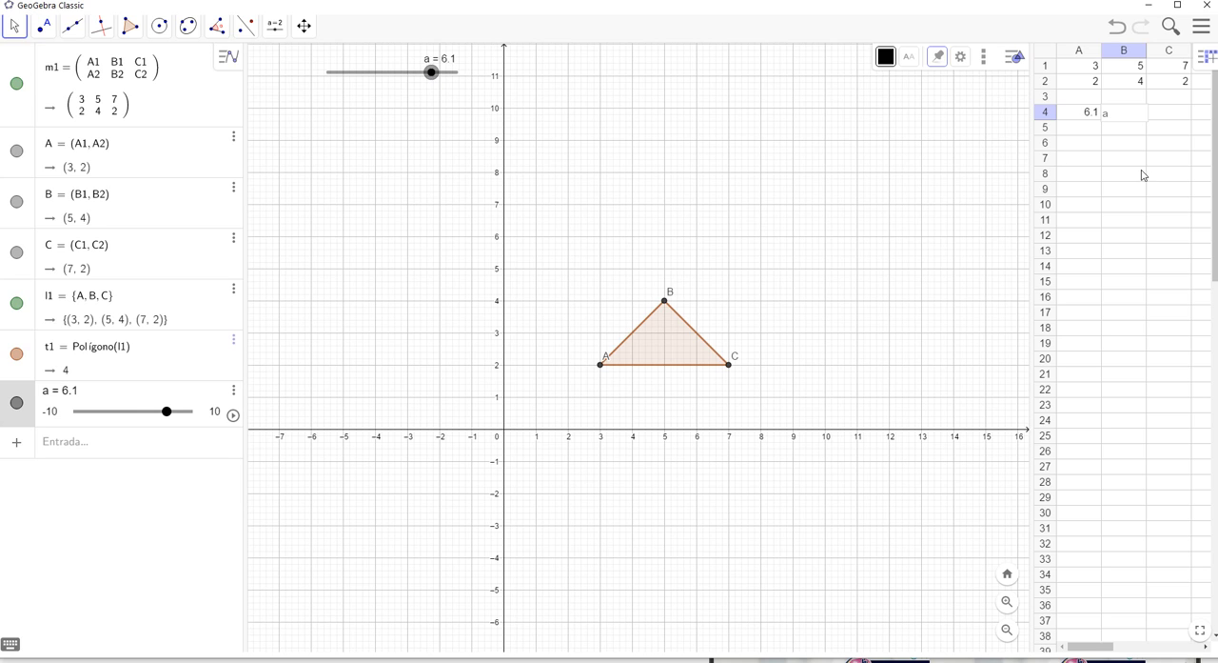
click(1167, 114)
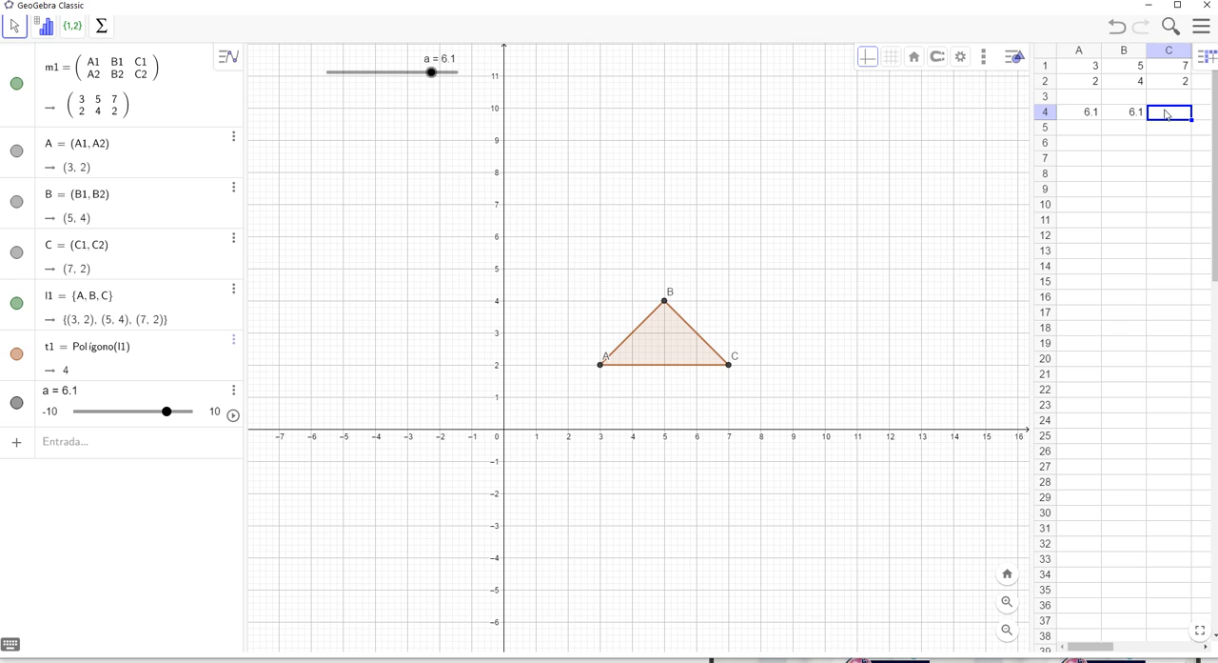
text(a)
click(1173, 137)
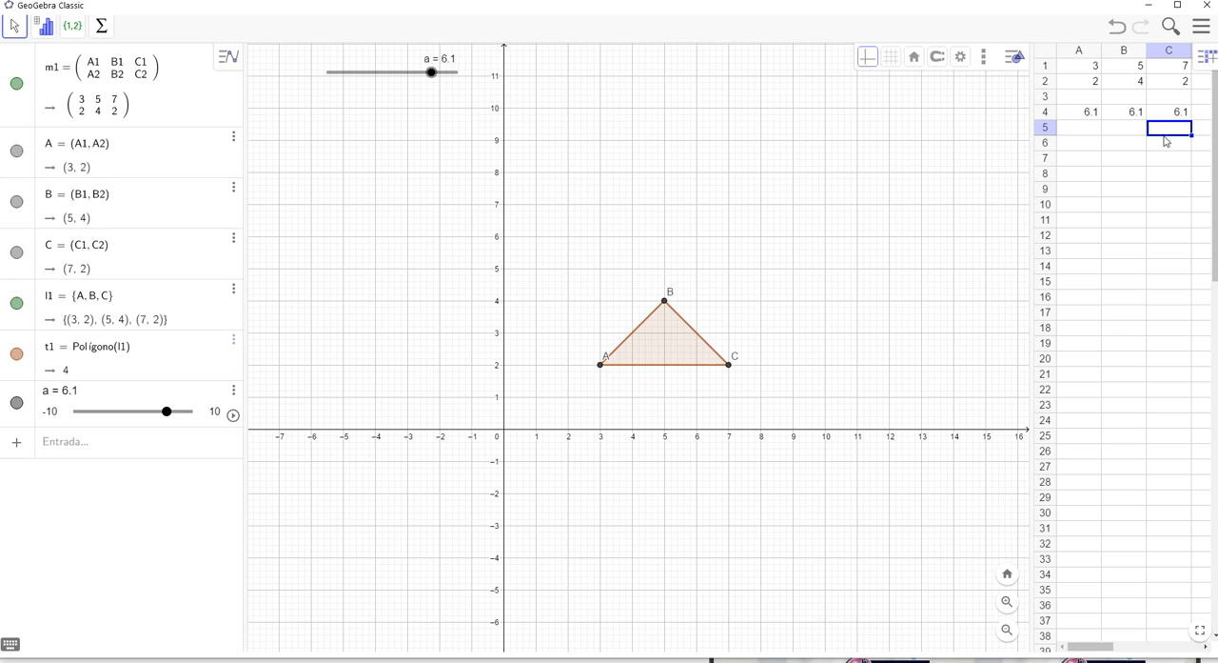
Enter 0 in spreadsheet cells A5, B5 and C5 and select the range A4:C5
click(1074, 117)
click(1088, 129)
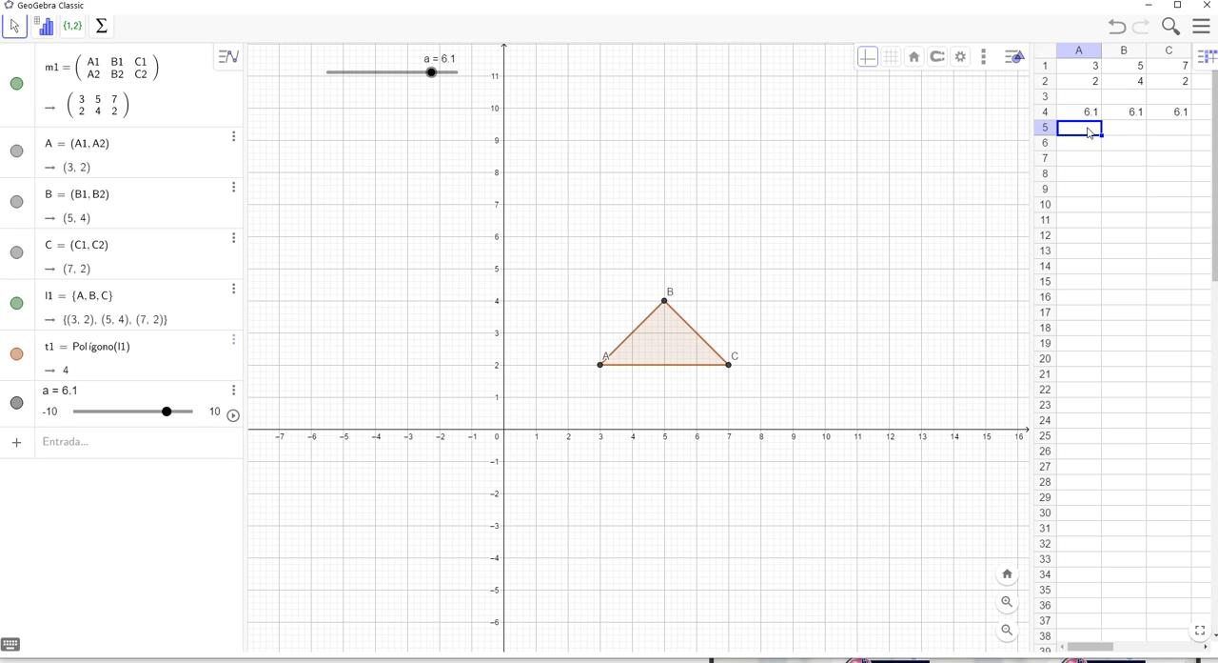
text(0)
click(1134, 134)
text(0)
click(1168, 128)
text(0)
key(Return)
click(1083, 116)
drag(1083, 116, 1167, 131)
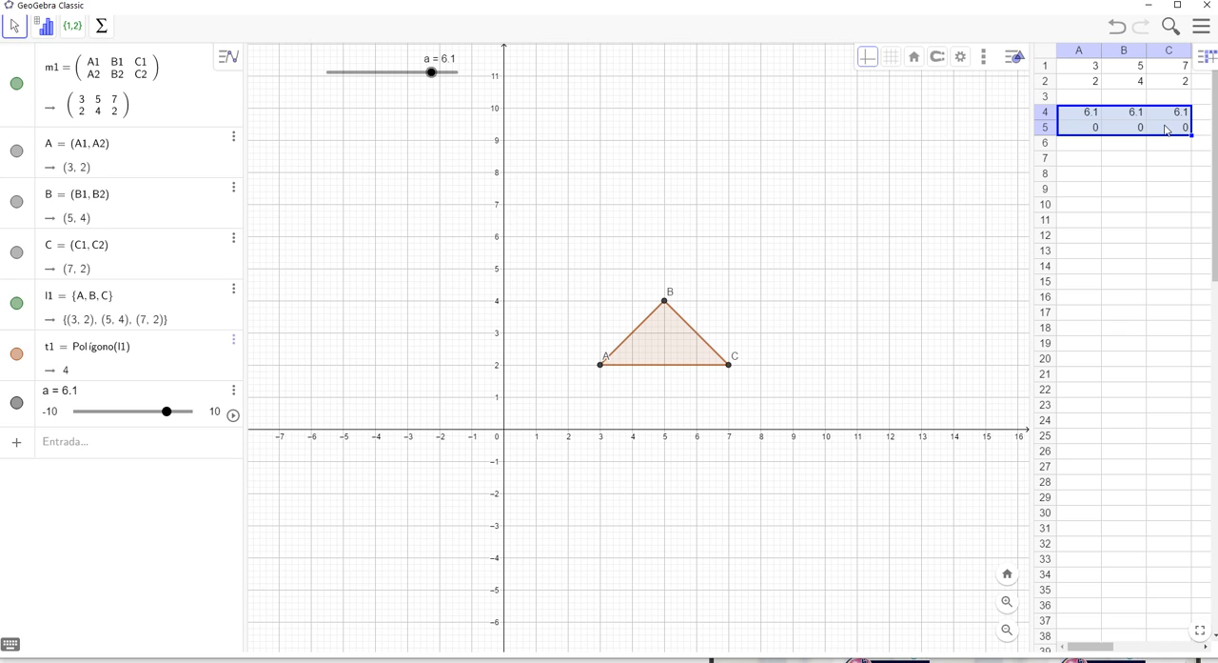
Enter the formula =a1+a4 in spreadsheet cell A7
click(1094, 162)
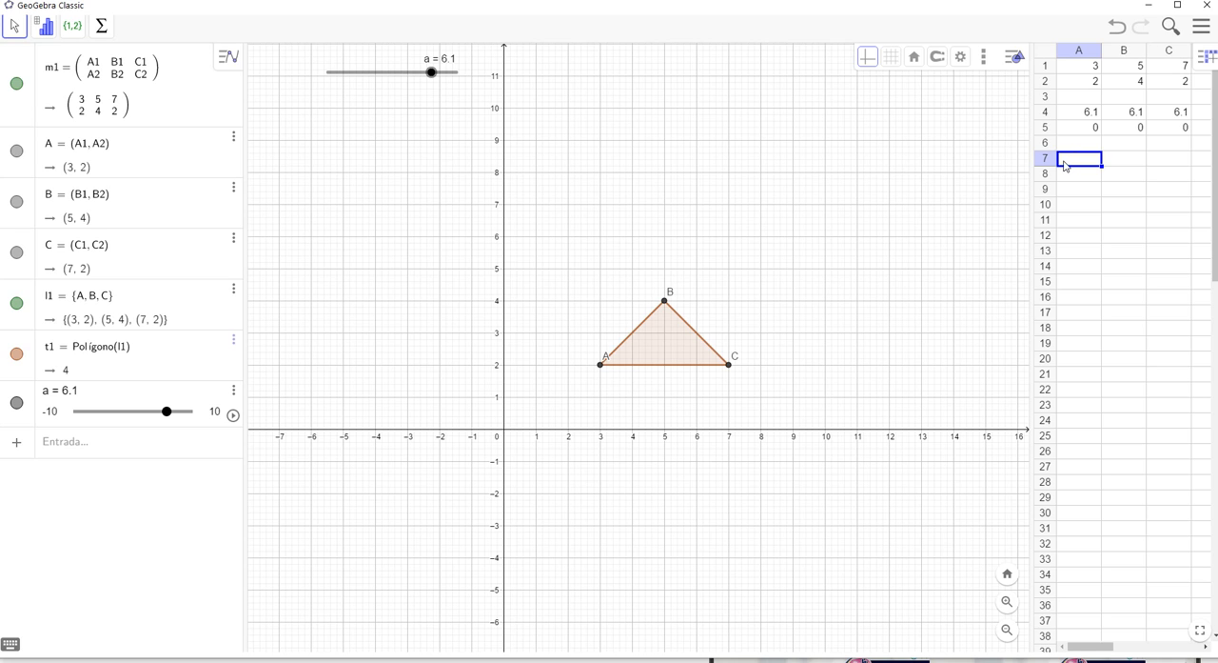
text(=a1+a4)
key(Return)
Enter the formula =b1+b4 in spreadsheet cell B7
click(1130, 161)
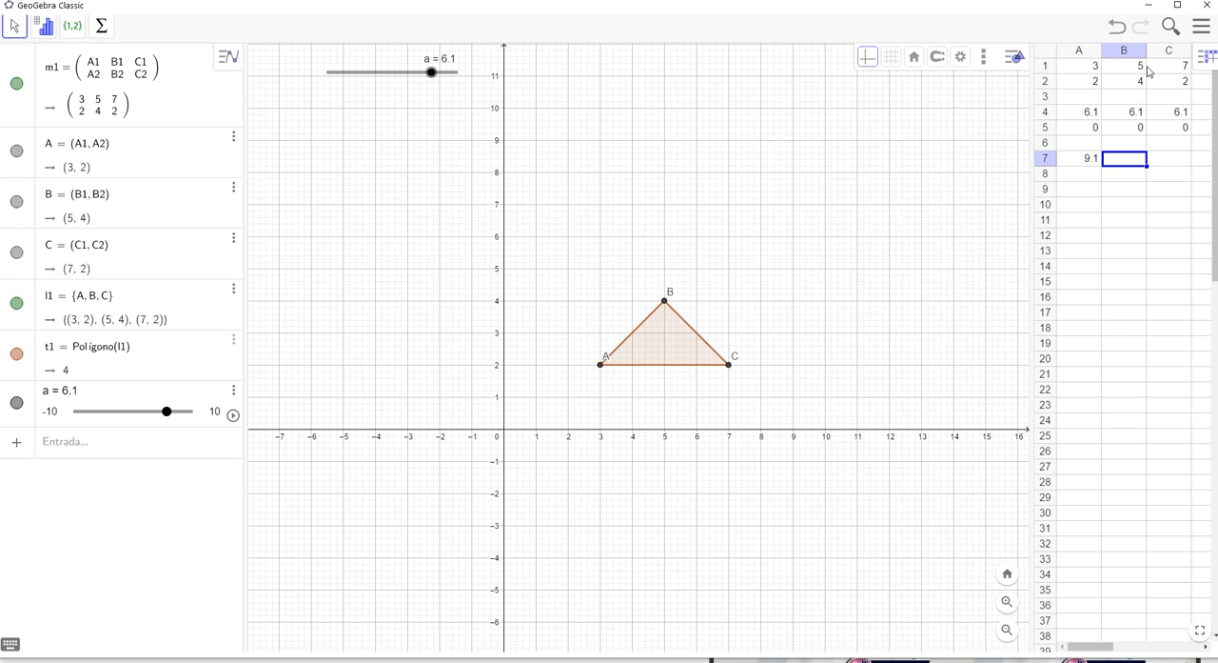
text(=b1+b)
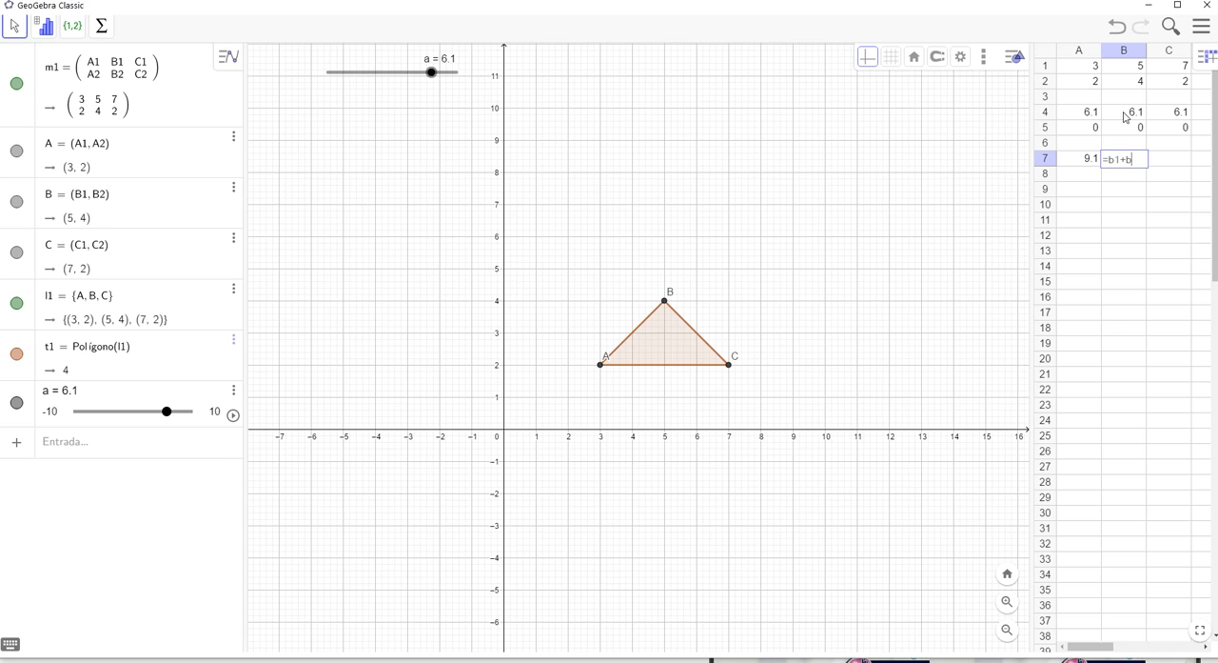
text(4)
key(Return)
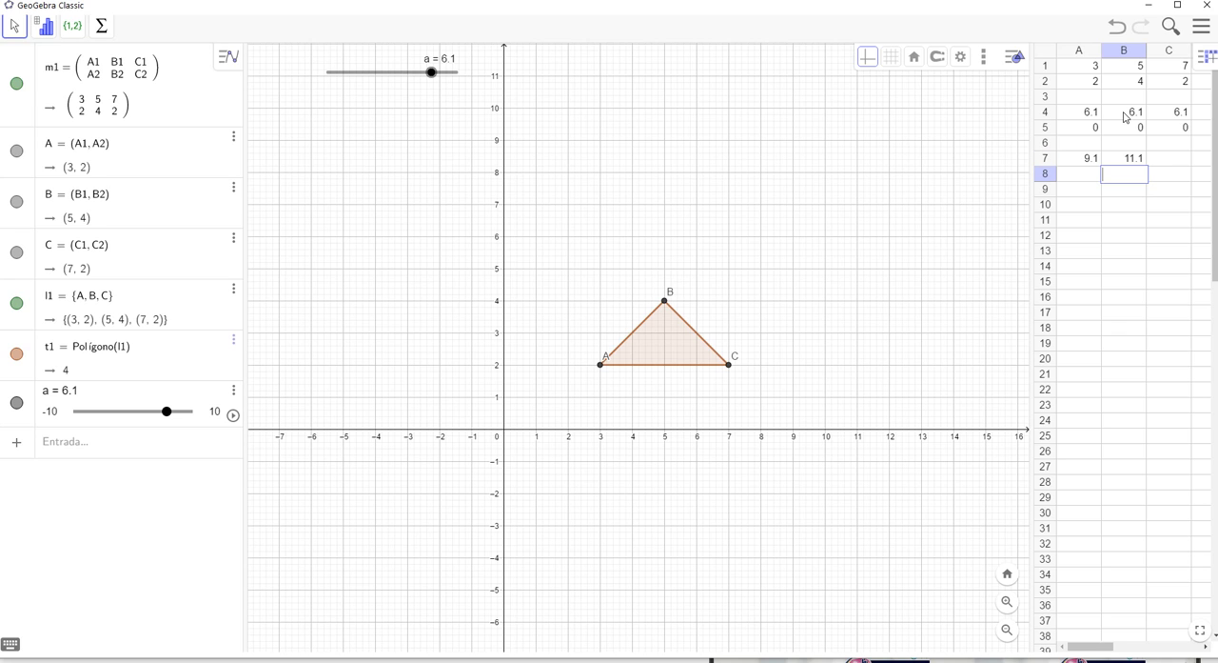
Enter the formula =c1+c4 in spreadsheet cell C7
click(1170, 160)
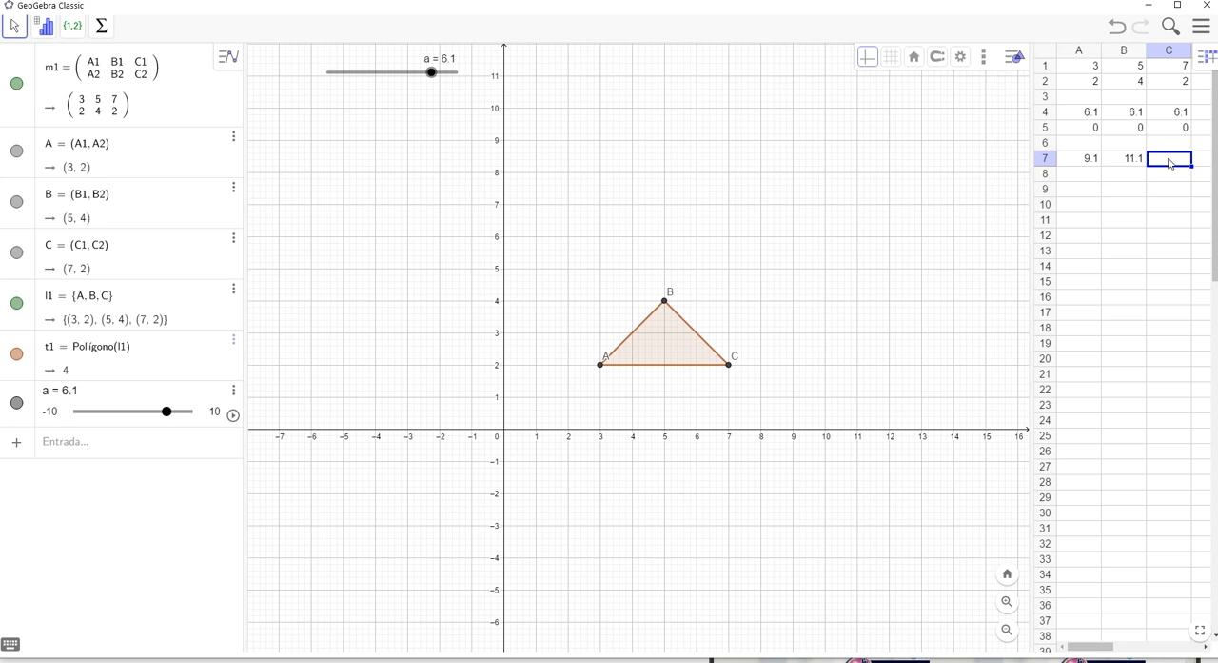
text(=c1+c4)
key(Return)
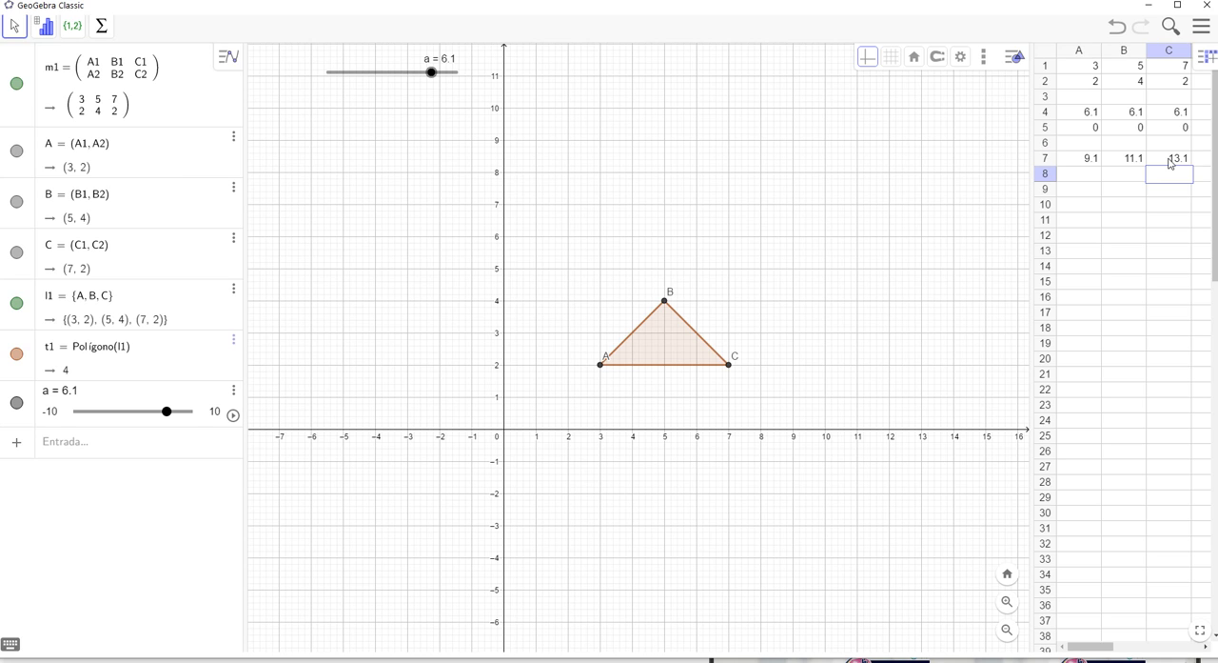
Enter the formula =a2 in spreadsheet cell A8
click(1091, 179)
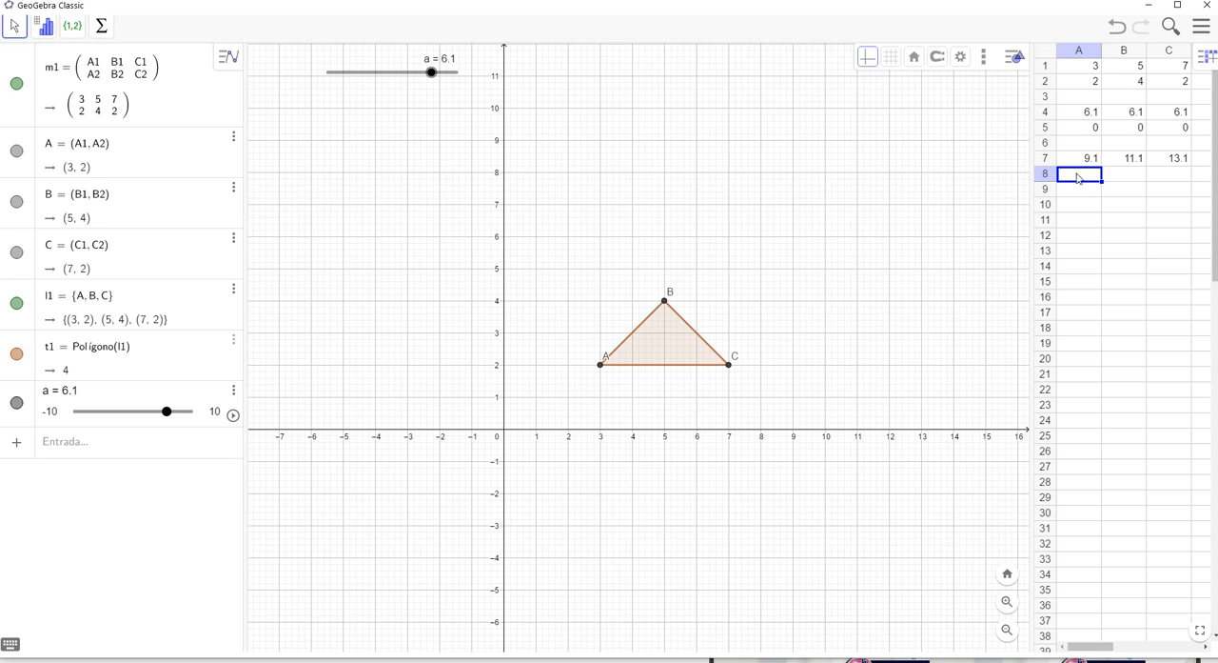
double_click(1078, 176)
text(=a2+a5)
key(Return)
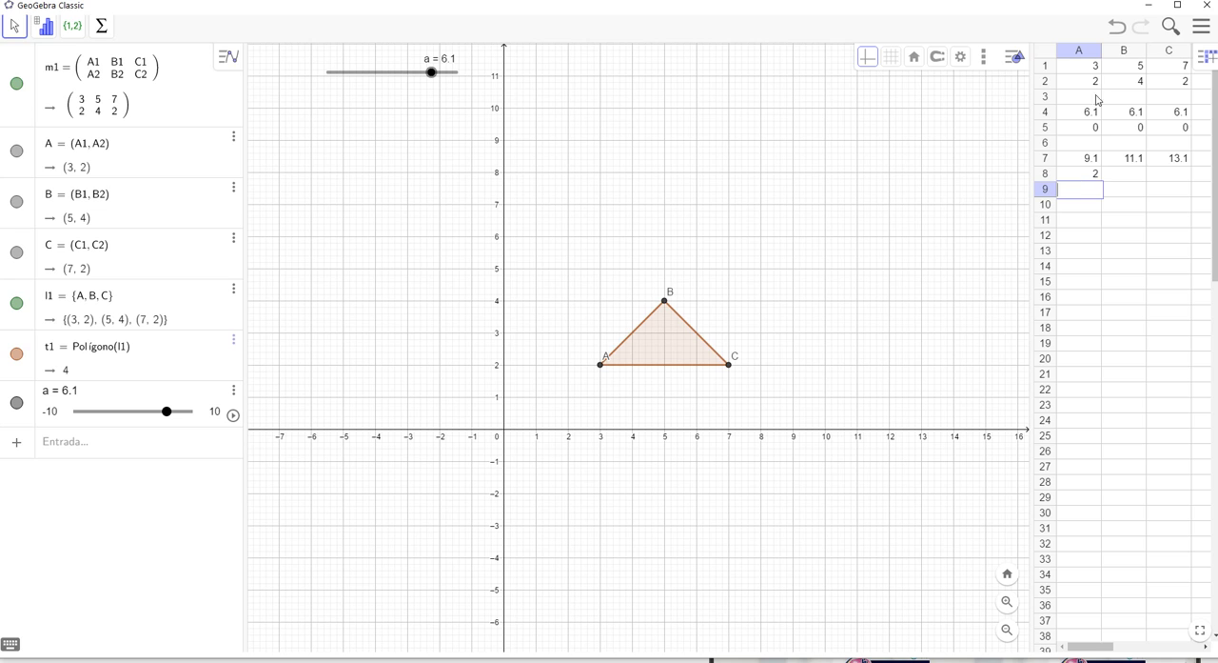
click(1122, 172)
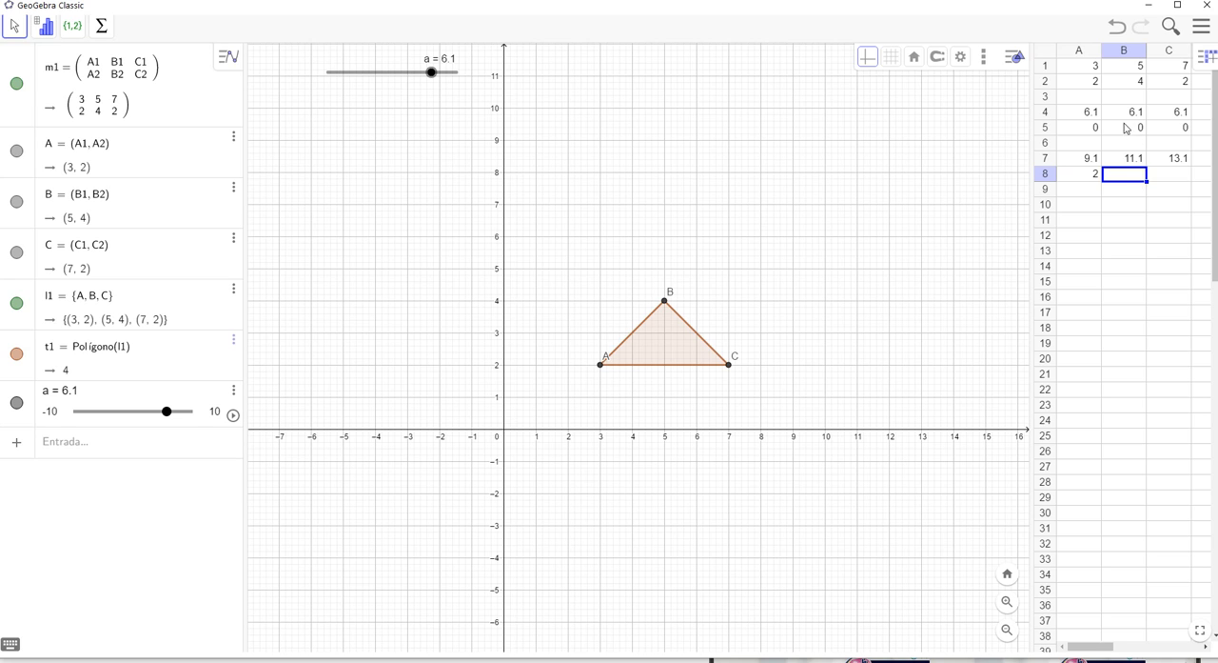
text(=b2+)
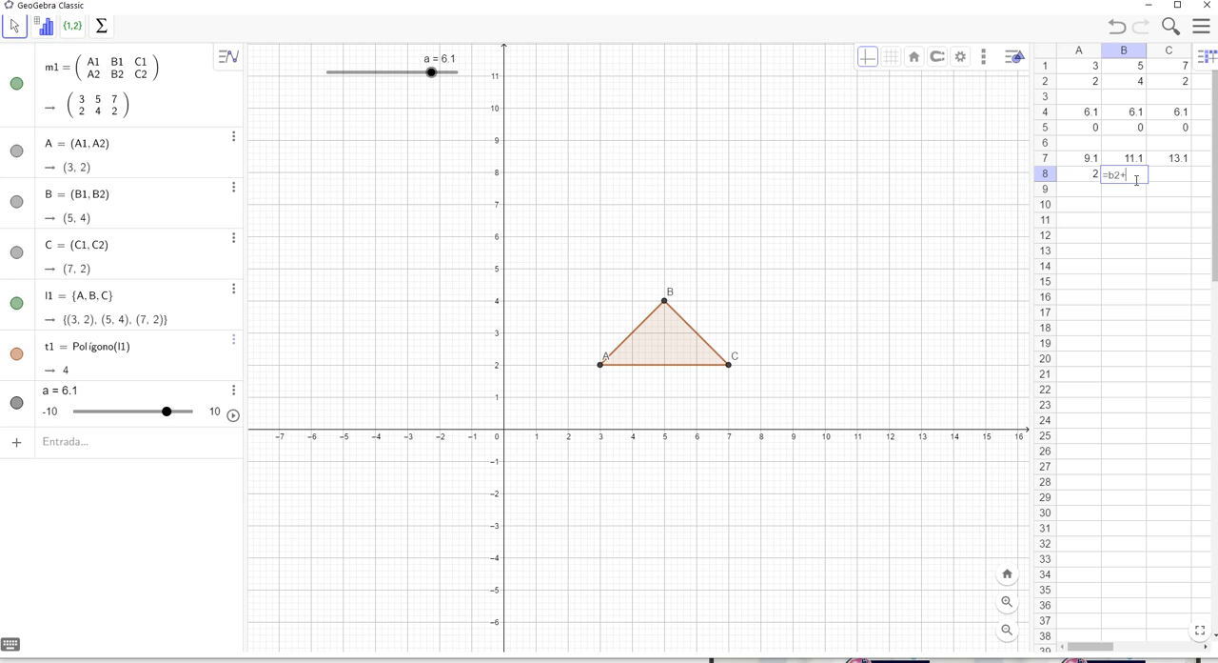
text(b4)
key(Return)
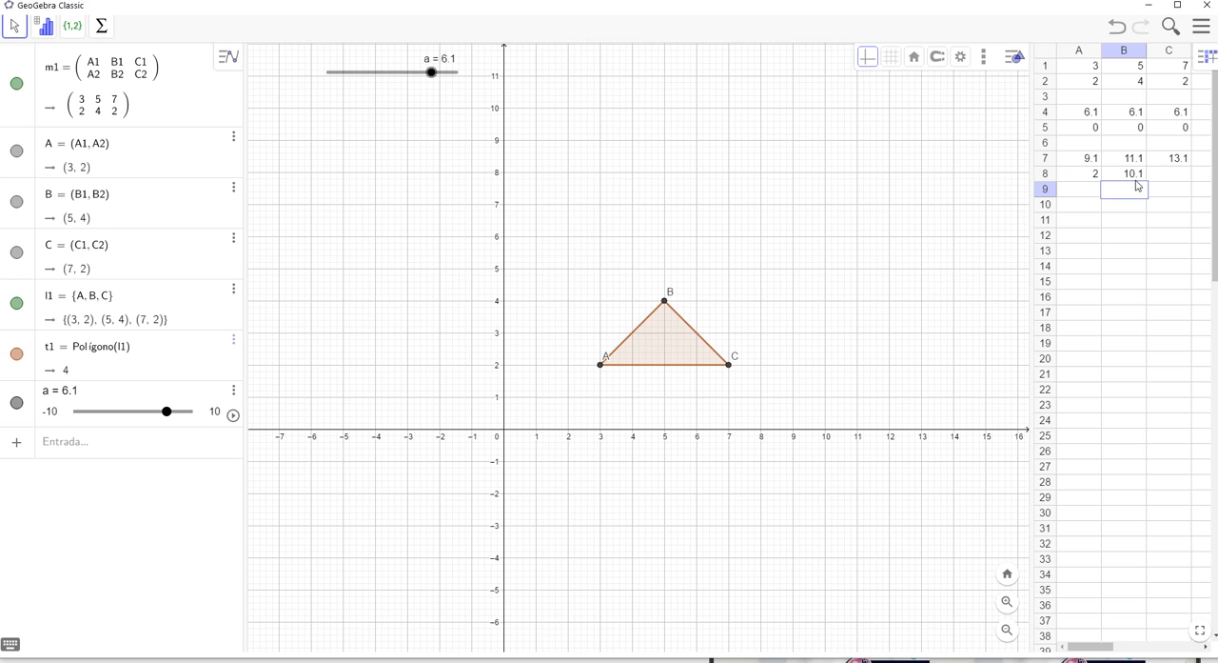
Clear spreadsheet cell B8 and enter the formula =b2+b5 in it
click(1137, 177)
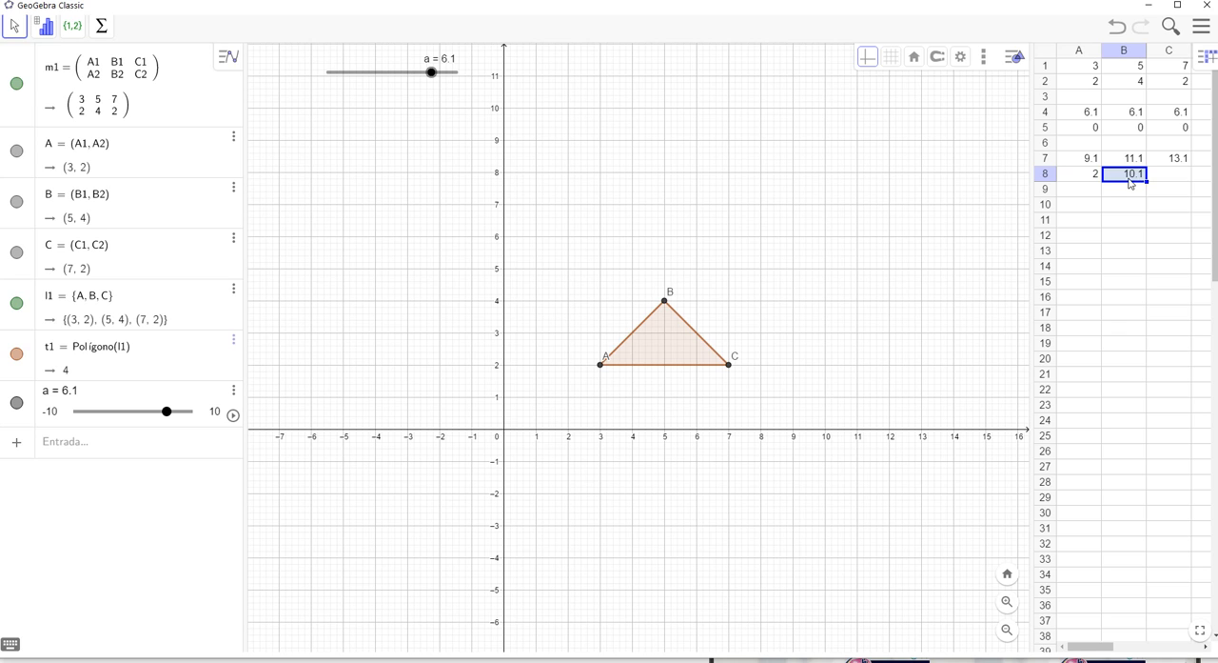
key(Delete)
text(=b2+b5)
key(Return)
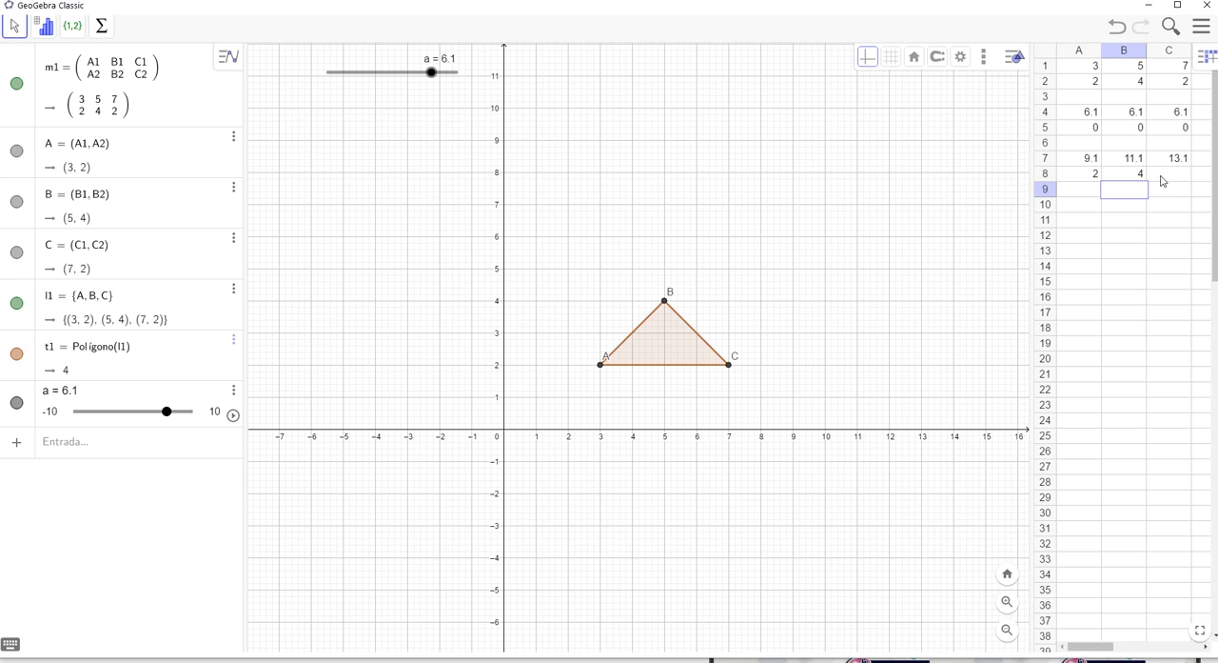
Enter the formula =c2+c5 in spreadsheet cell C8
click(1162, 179)
text(=)
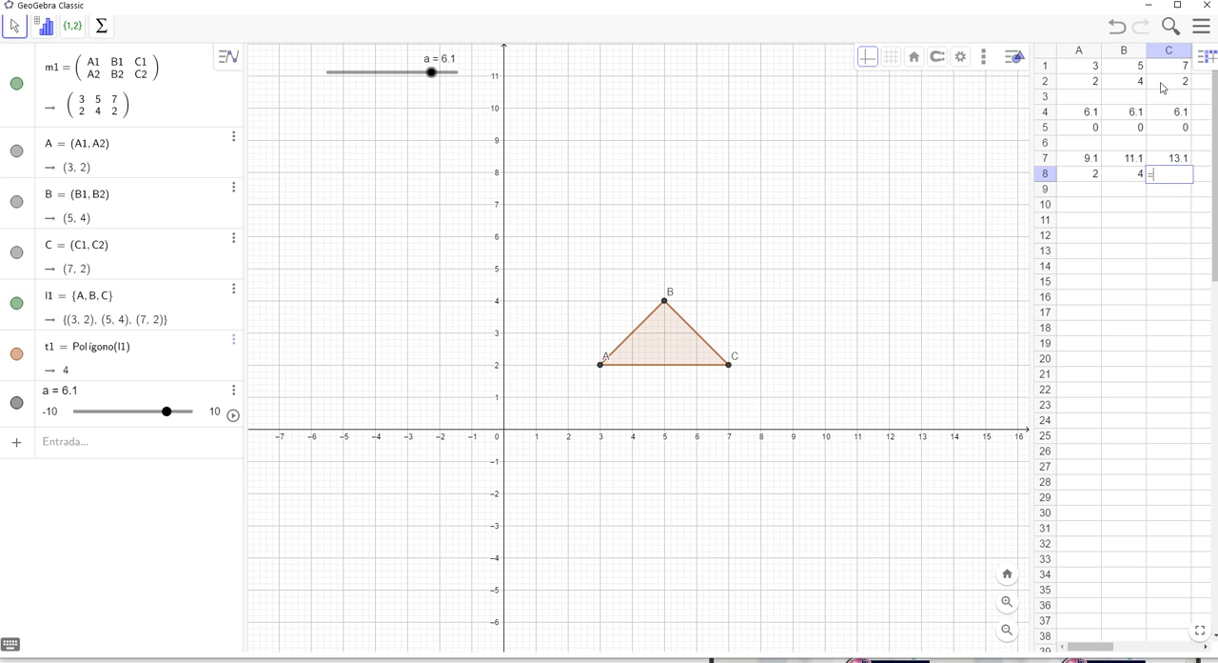
text(c2+c5)
key(Return)
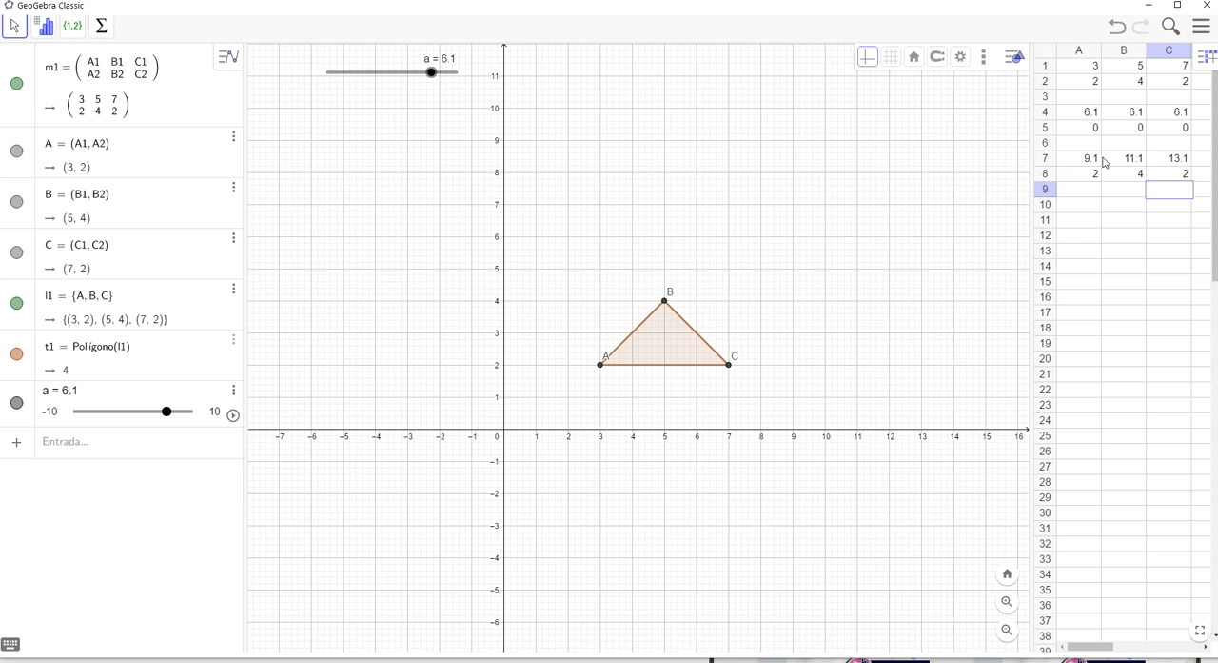
Create a matrix (Matriz) from the spreadsheet range A7:C8
drag(1078, 162, 1168, 177)
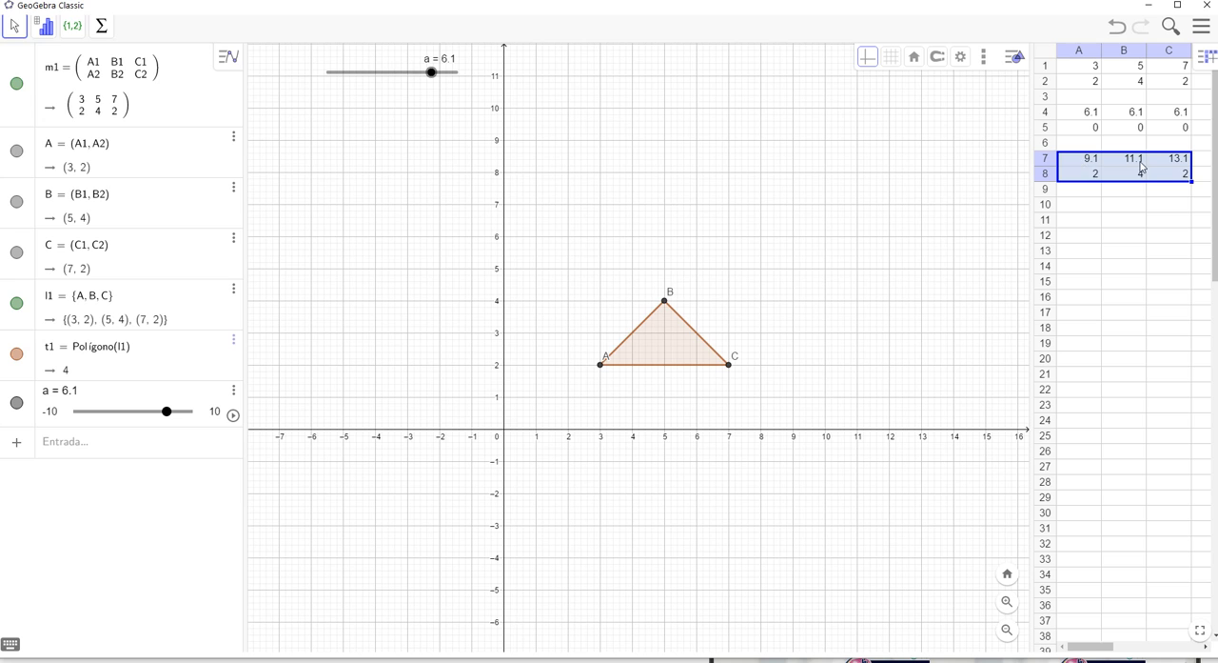
right_click(1118, 171)
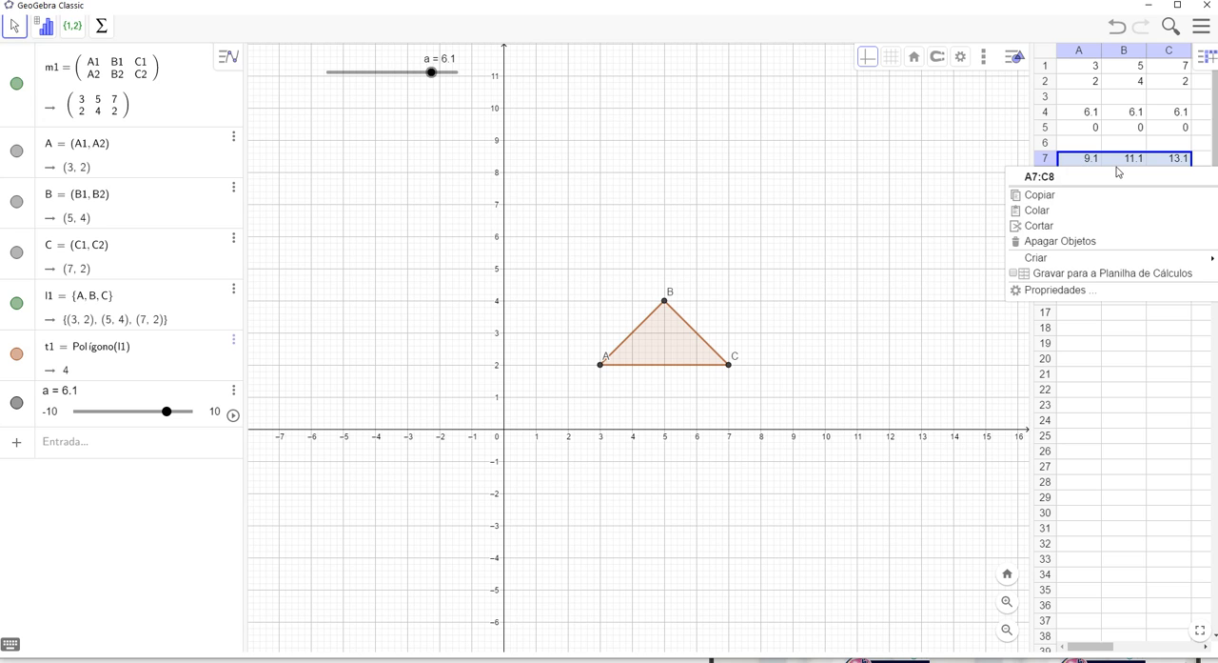
mouse_move(1037, 258)
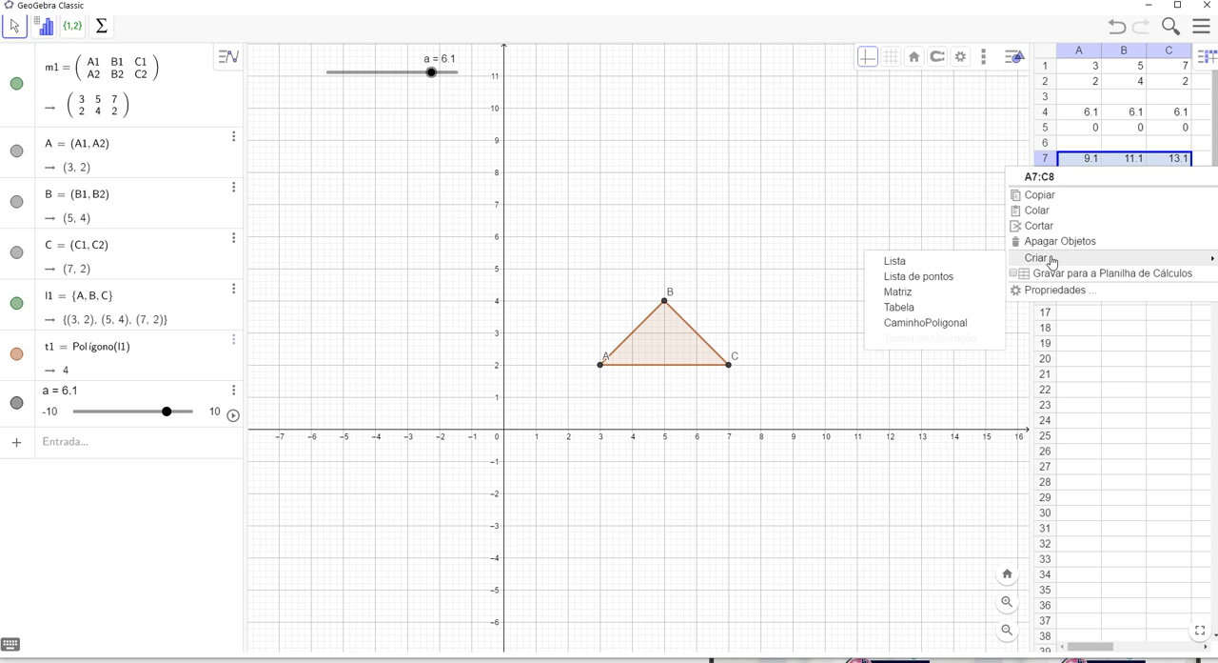
click(923, 294)
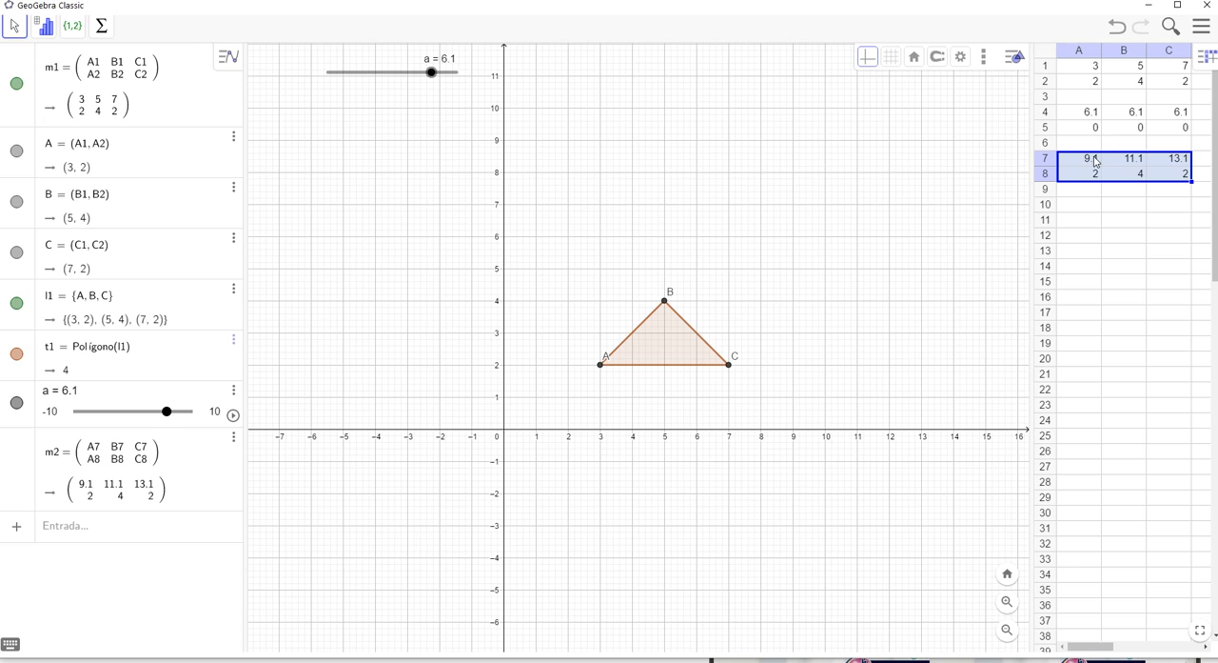
Create a list of points (Lista de pontos) from the spreadsheet range A7:C8
right_click(1092, 172)
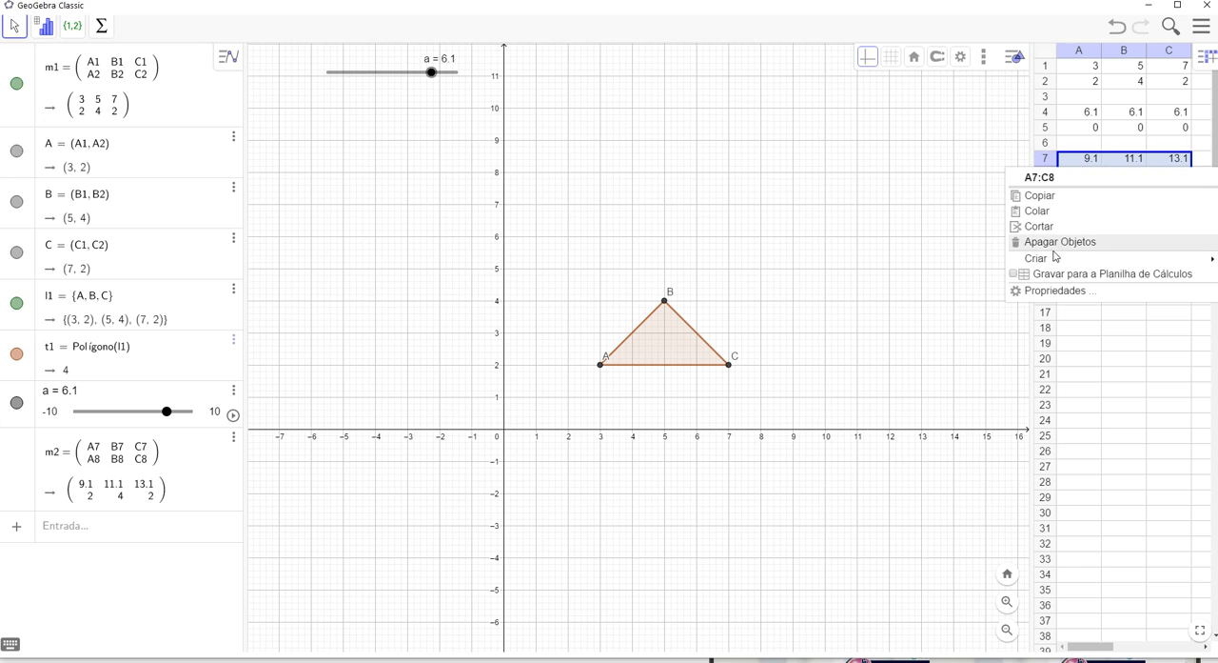
mouse_move(1017, 259)
click(926, 278)
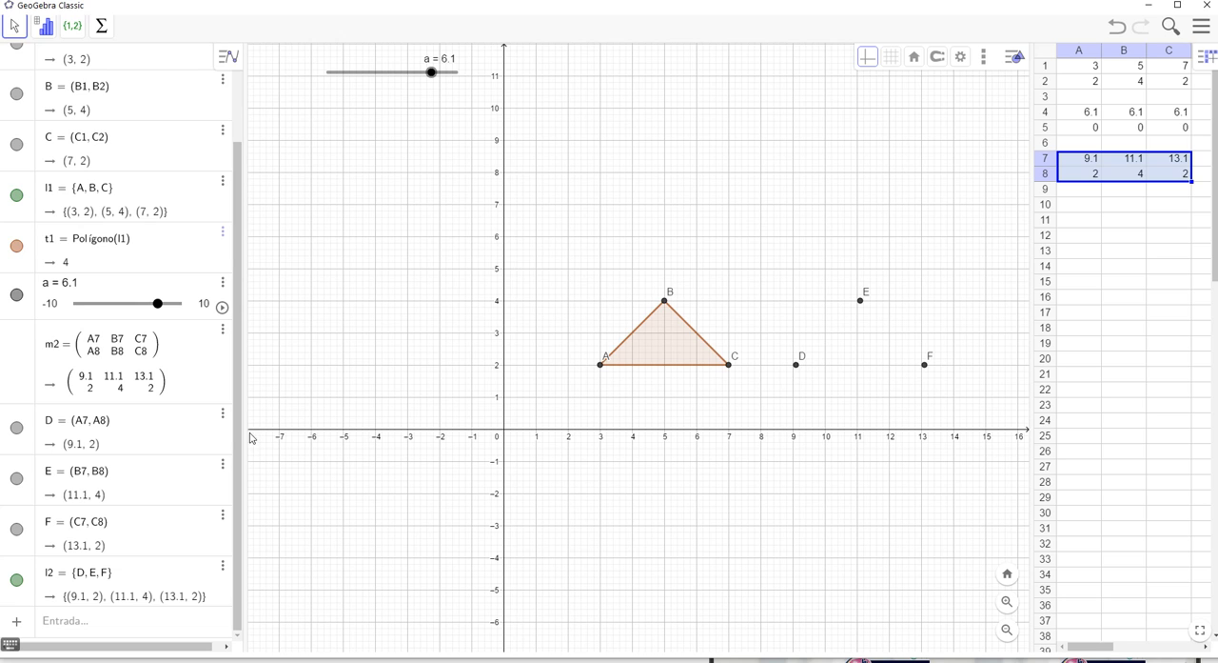
Draw the second triangle with the command Polígono(l2) and shift it by setting slider a to 4.6
click(57, 630)
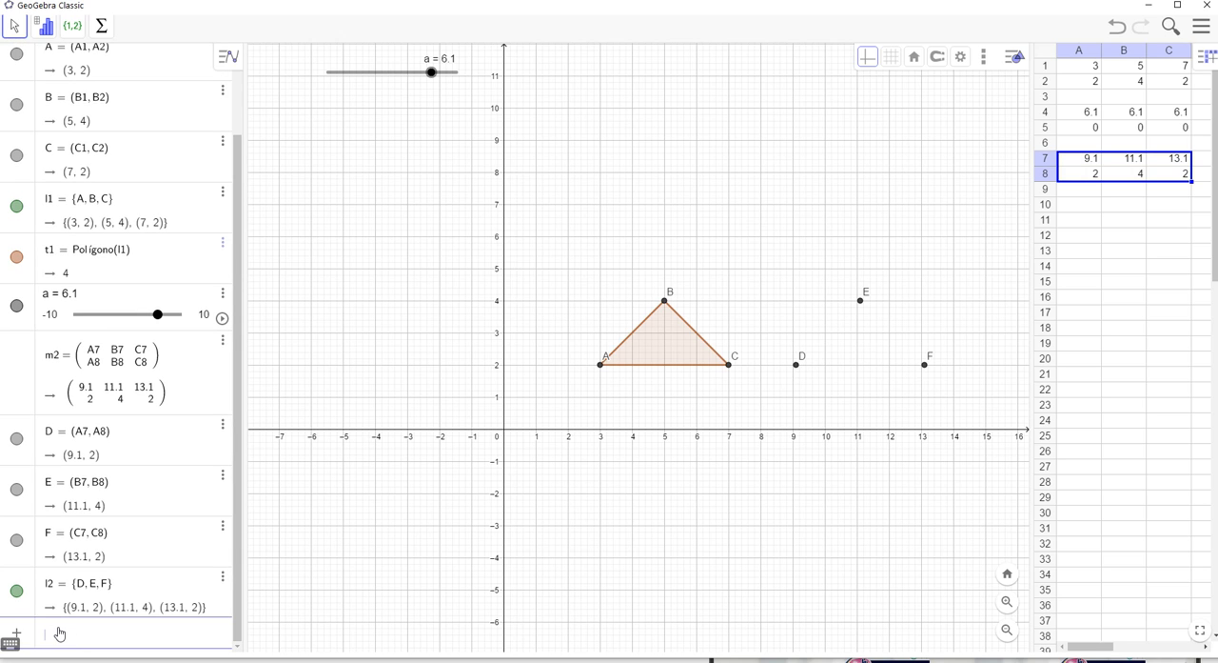
text(pl)
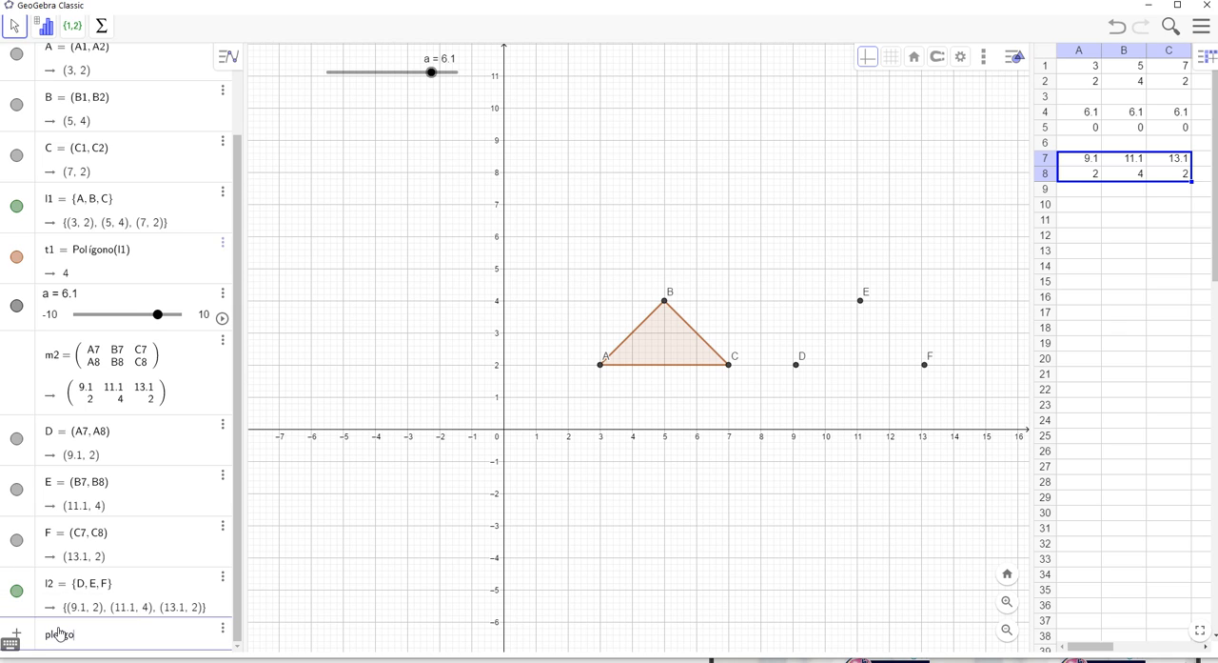
text(oíg)
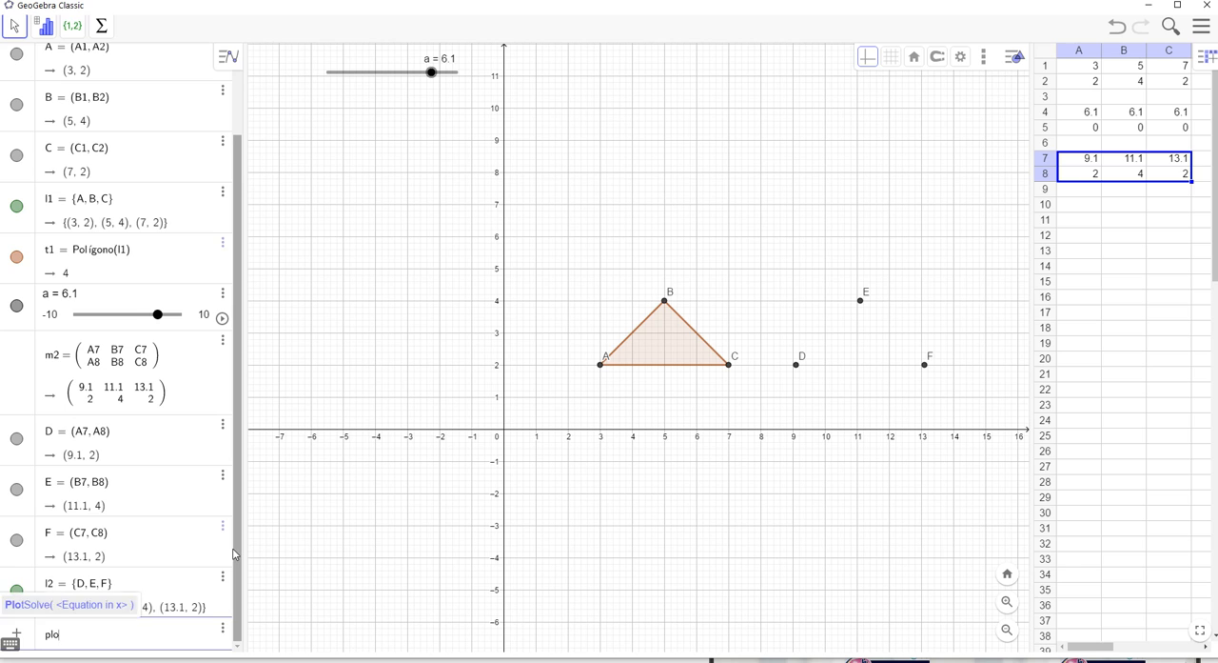
text(oli)
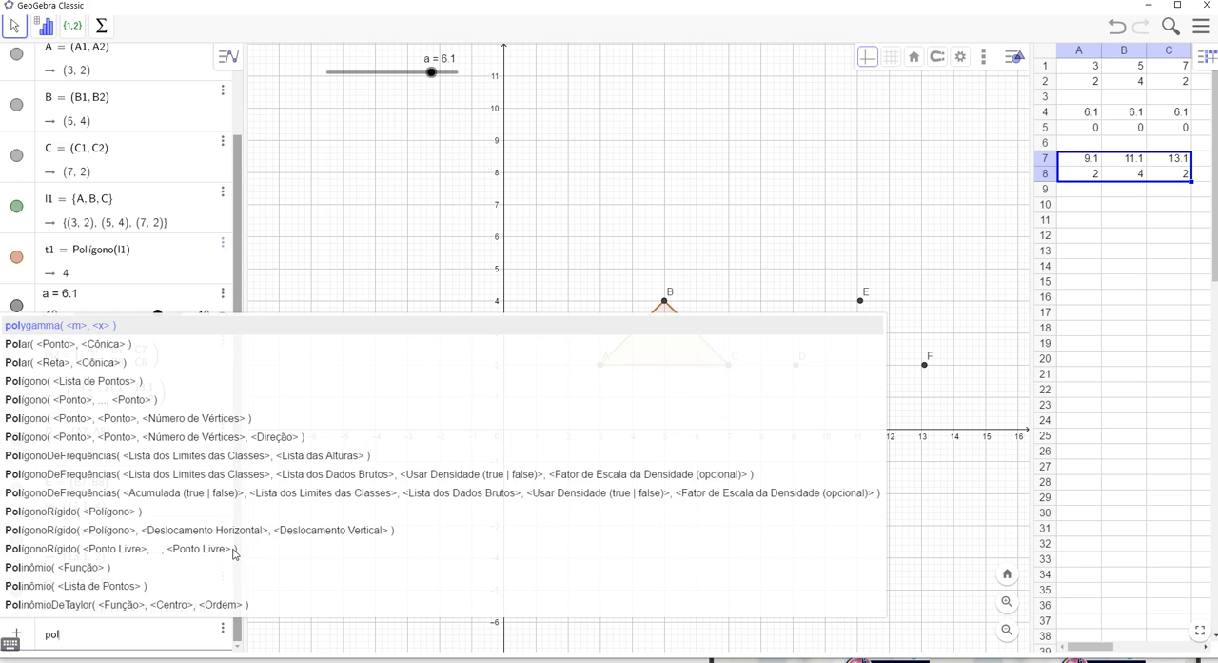
click(84, 379)
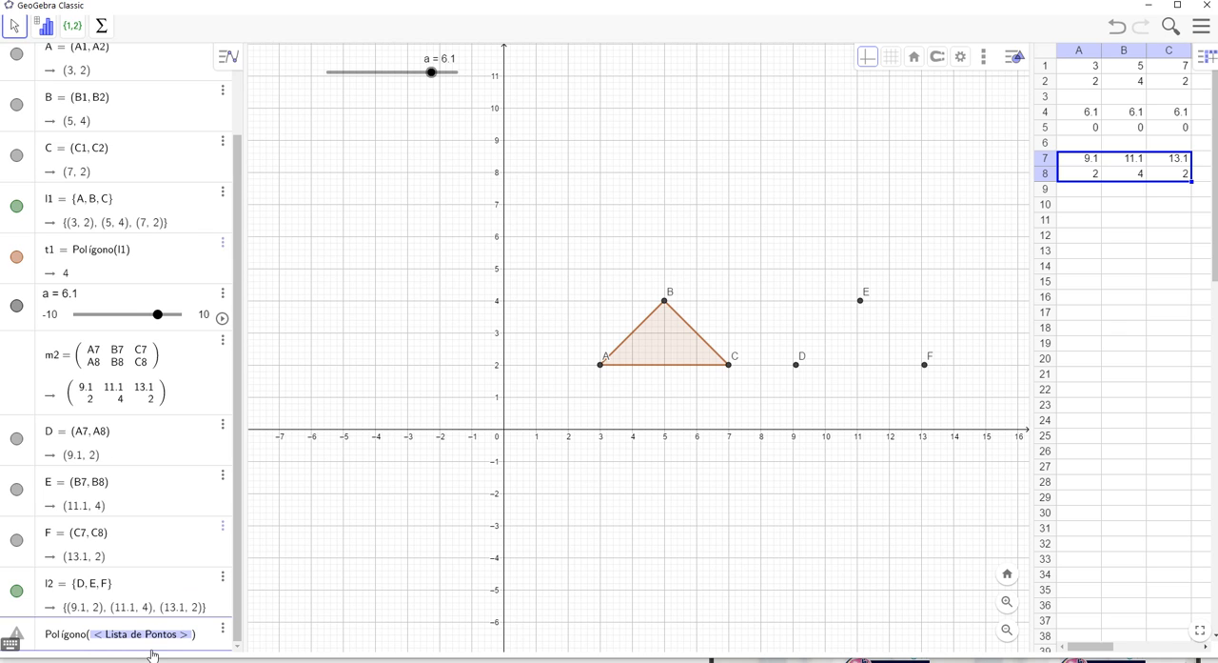
text(l2)
key(Return)
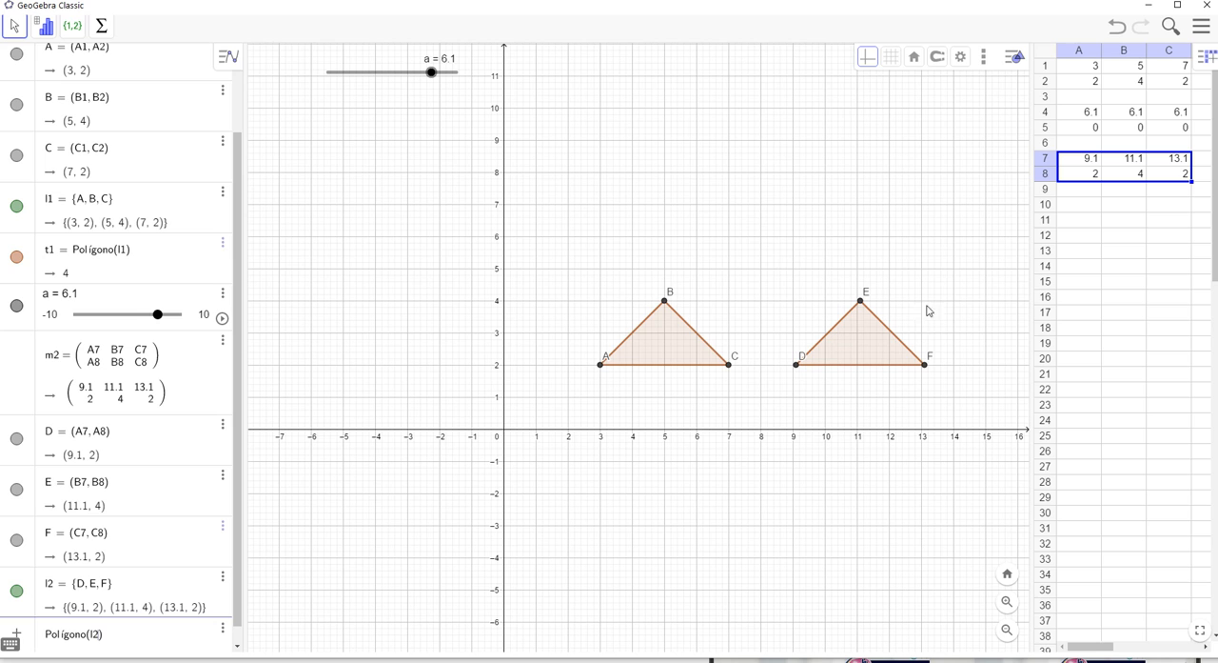
mouse_move(431, 73)
mouse_down()
mouse_move(318, 68)
mouse_move(454, 92)
mouse_move(337, 92)
mouse_move(448, 98)
mouse_move(353, 101)
mouse_move(470, 98)
mouse_move(384, 93)
mouse_move(423, 93)
mouse_up()
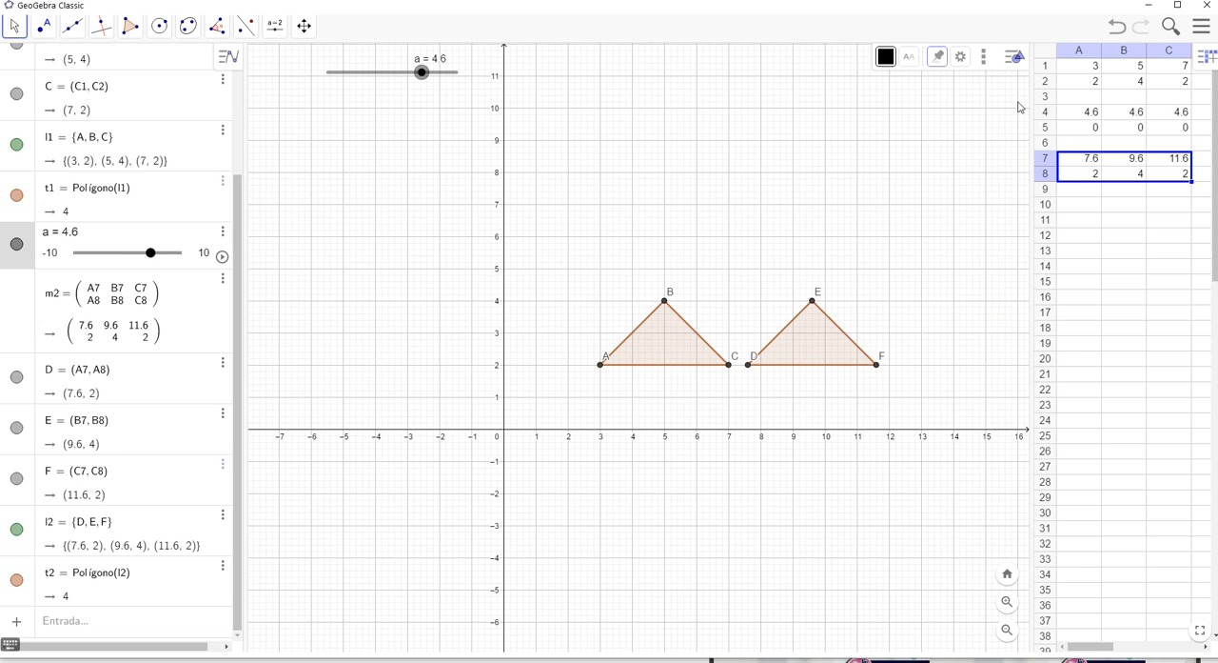
Enter the slider variable a in spreadsheet cells A5, B5 and C5, and set slider a to 4.1
click(1092, 132)
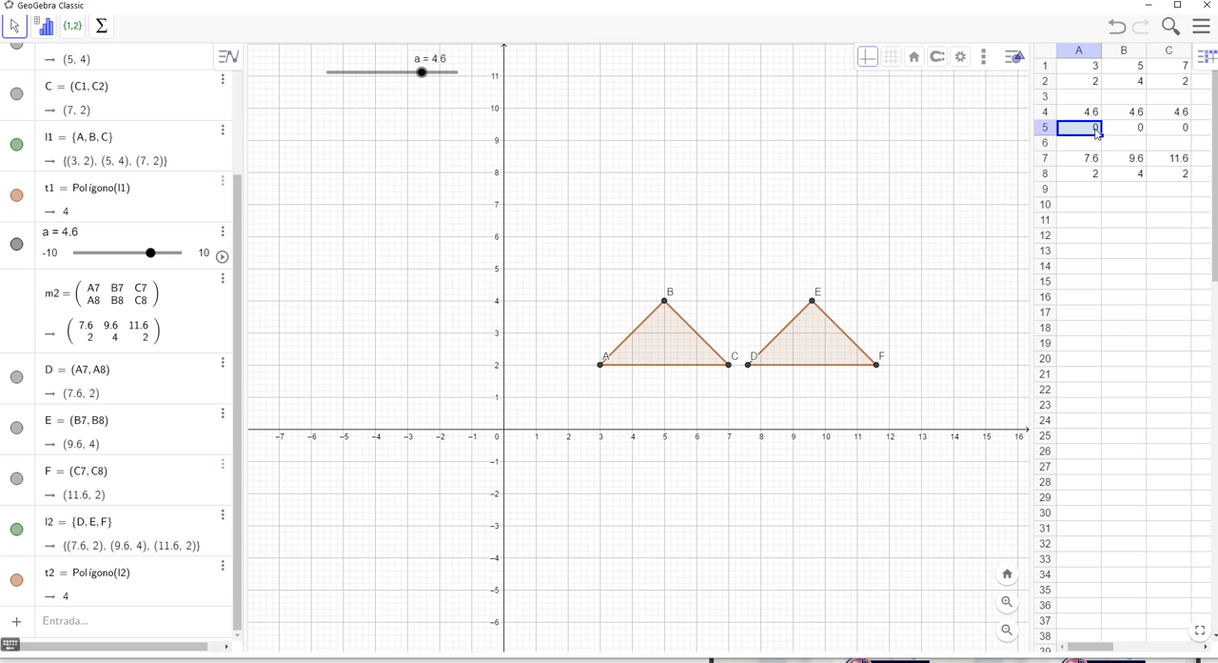
text(a)
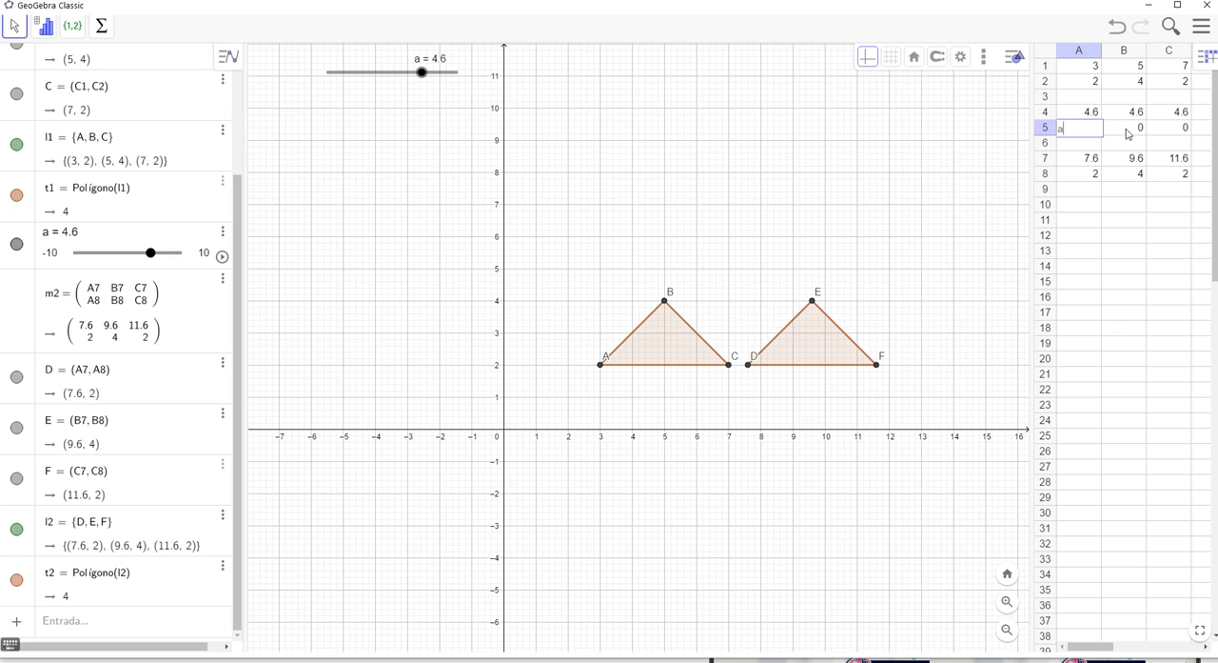
click(1143, 134)
text(a)
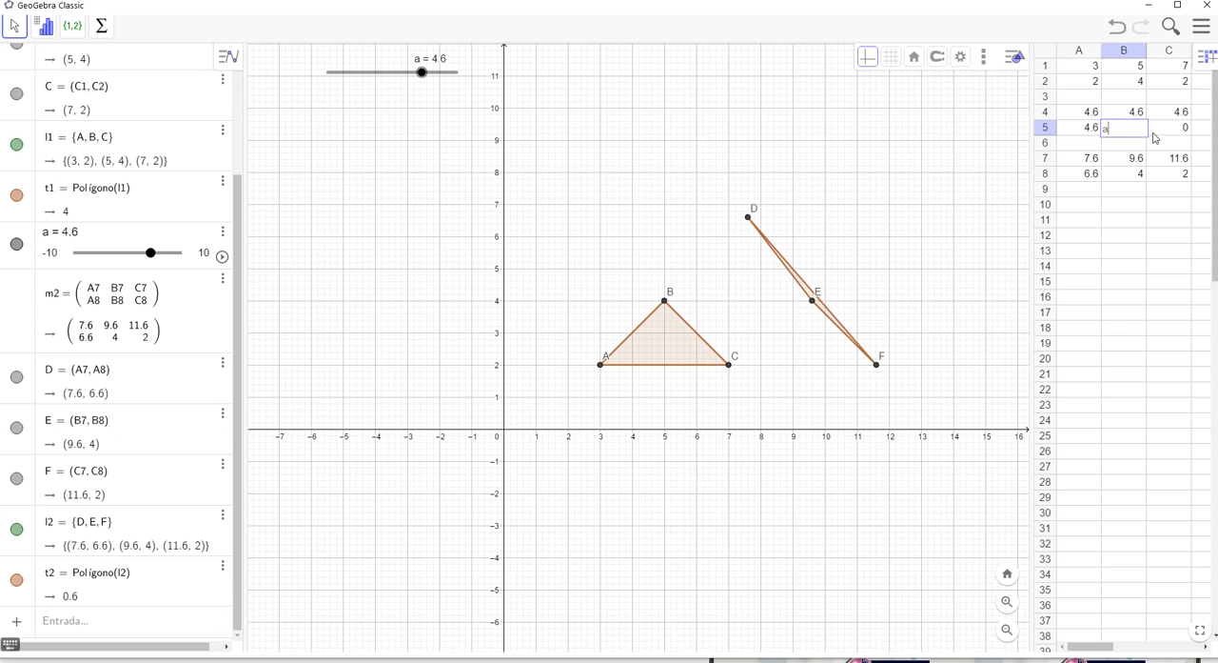
click(1176, 133)
text(a)
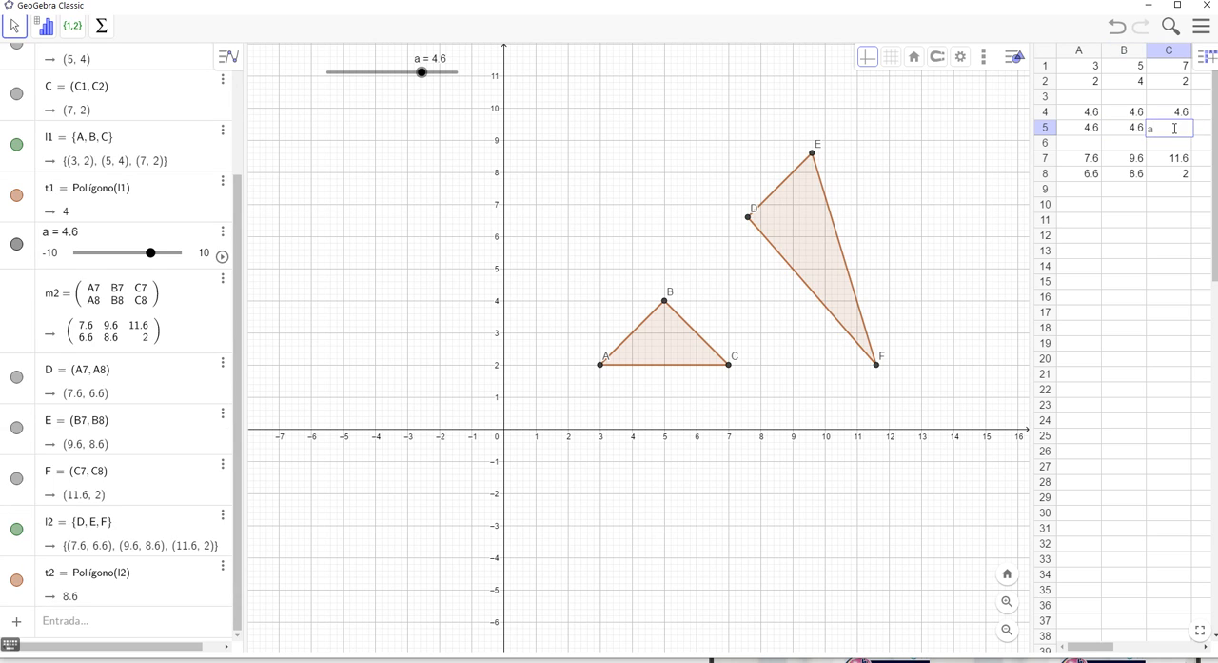
key(Return)
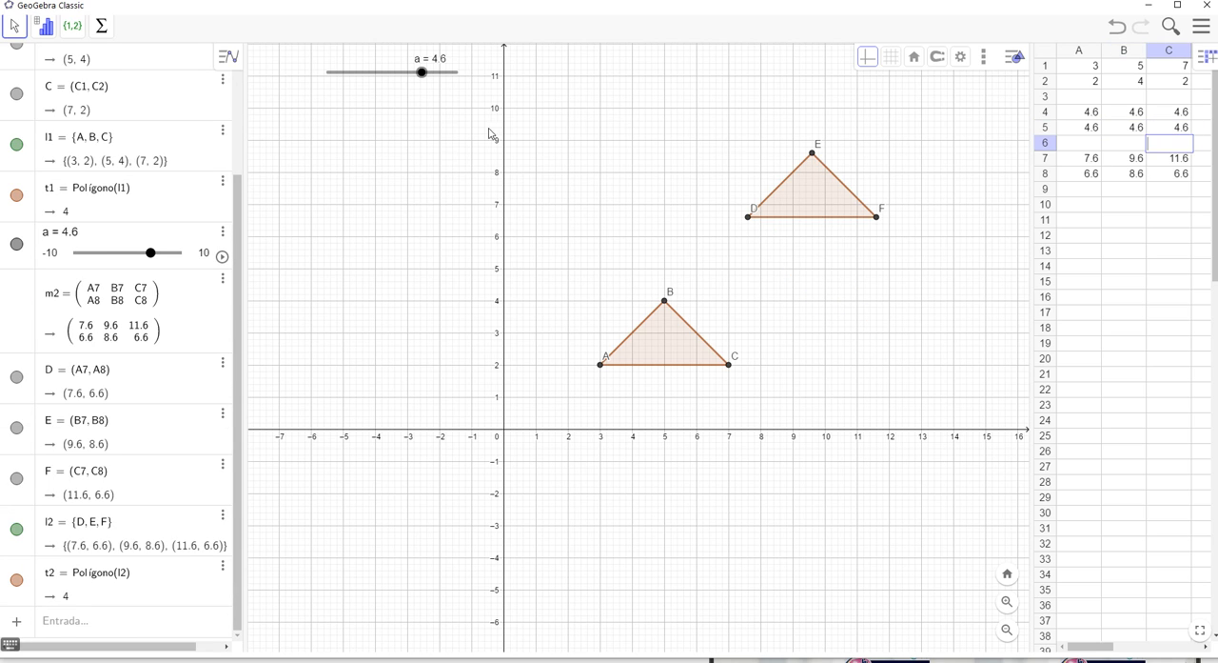
mouse_move(422, 76)
mouse_down()
mouse_move(374, 93)
mouse_move(430, 76)
mouse_move(382, 94)
mouse_move(441, 86)
mouse_move(372, 112)
mouse_move(435, 93)
mouse_move(372, 123)
mouse_move(422, 98)
mouse_up()
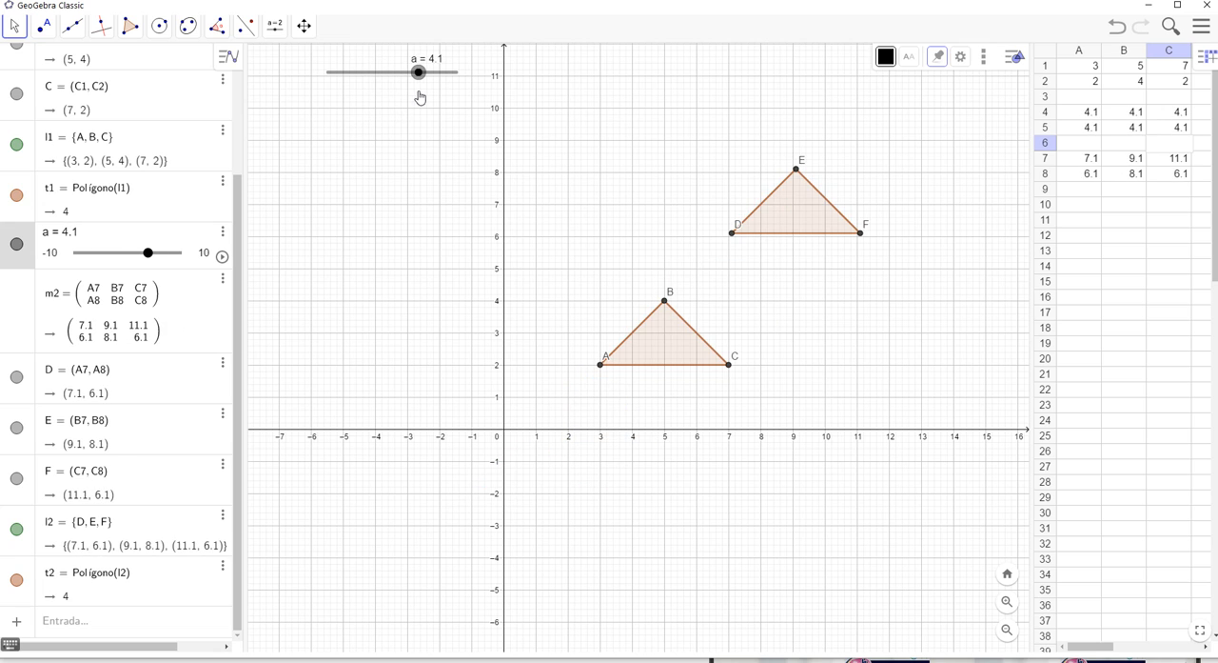
Create a second number slider b with value 1 and range -10 to 10 just below slider a
click(1097, 133)
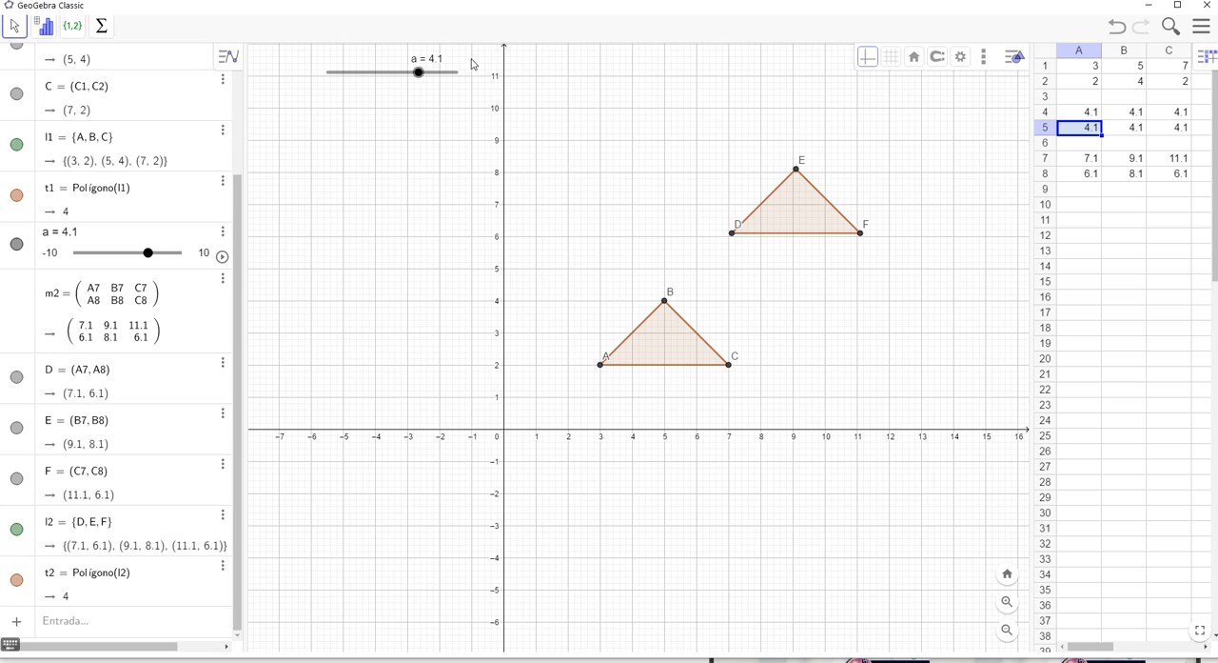
click(504, 169)
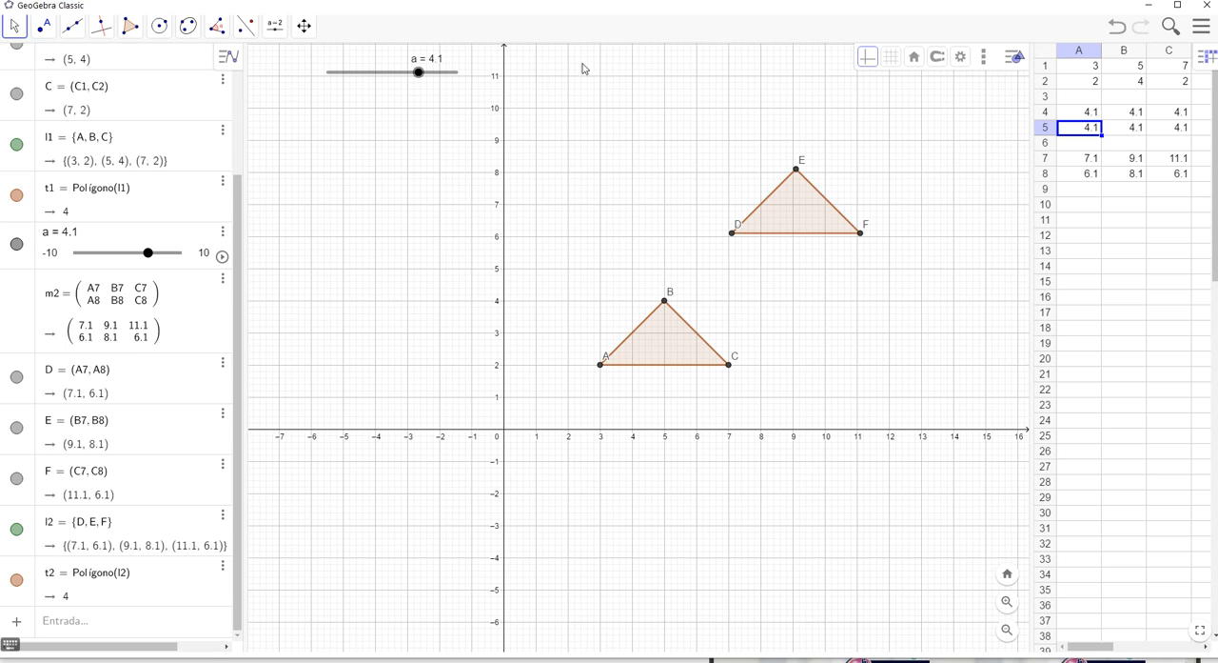
click(275, 28)
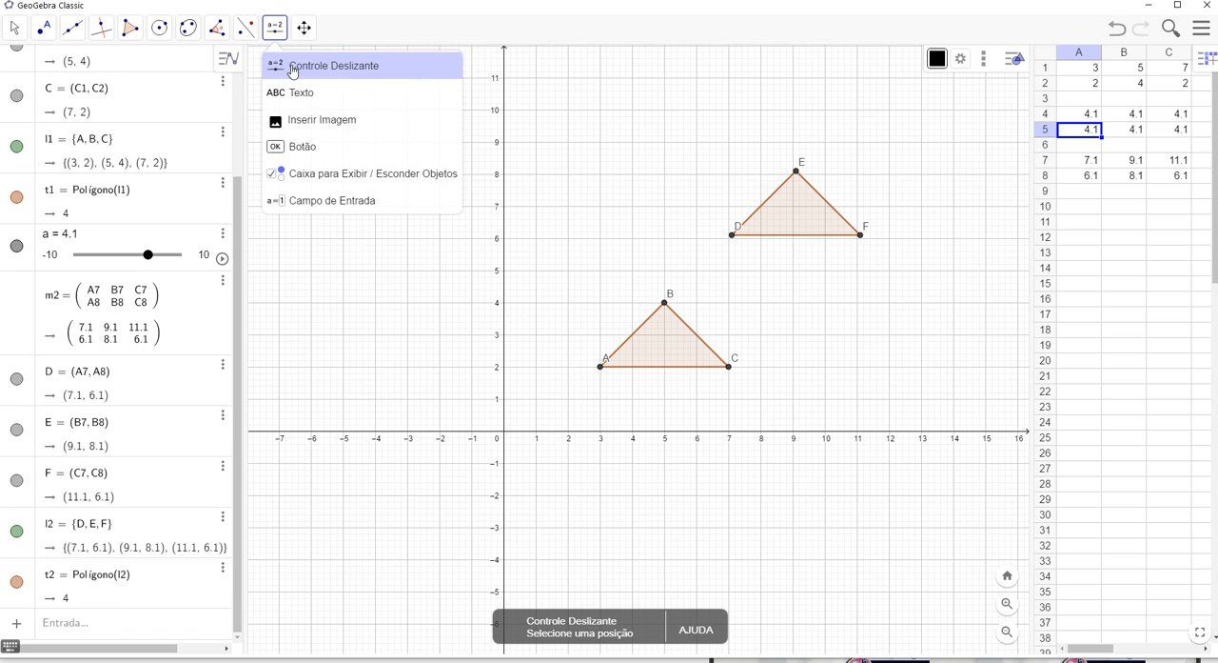
click(293, 70)
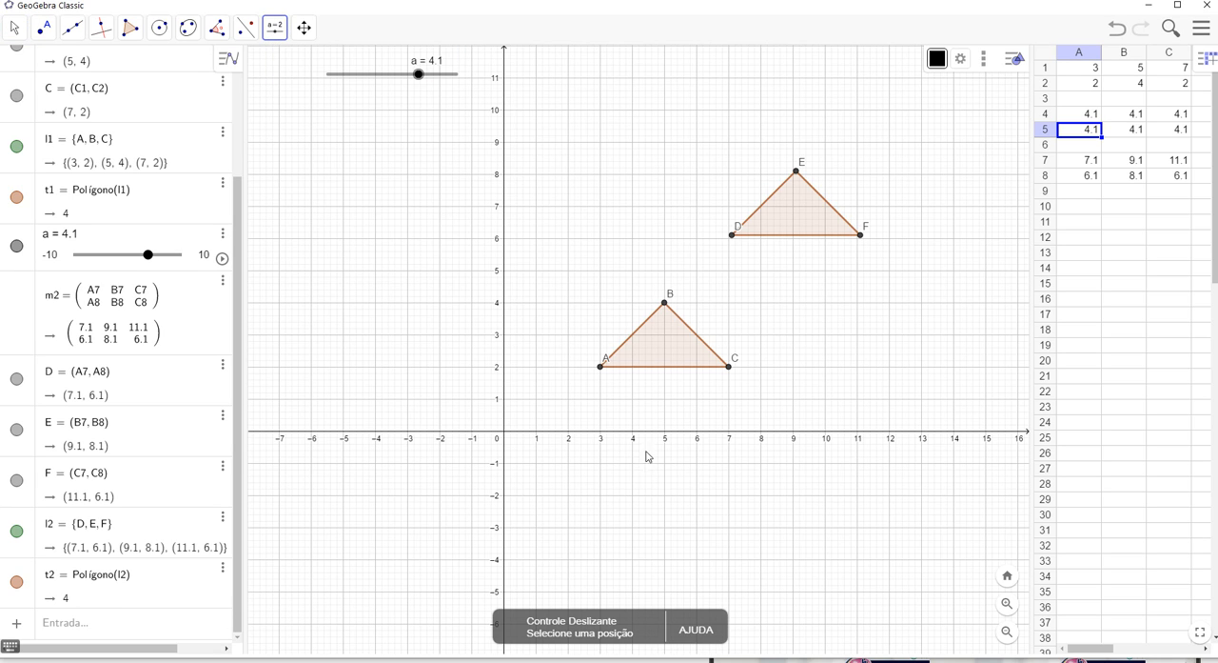
click(348, 108)
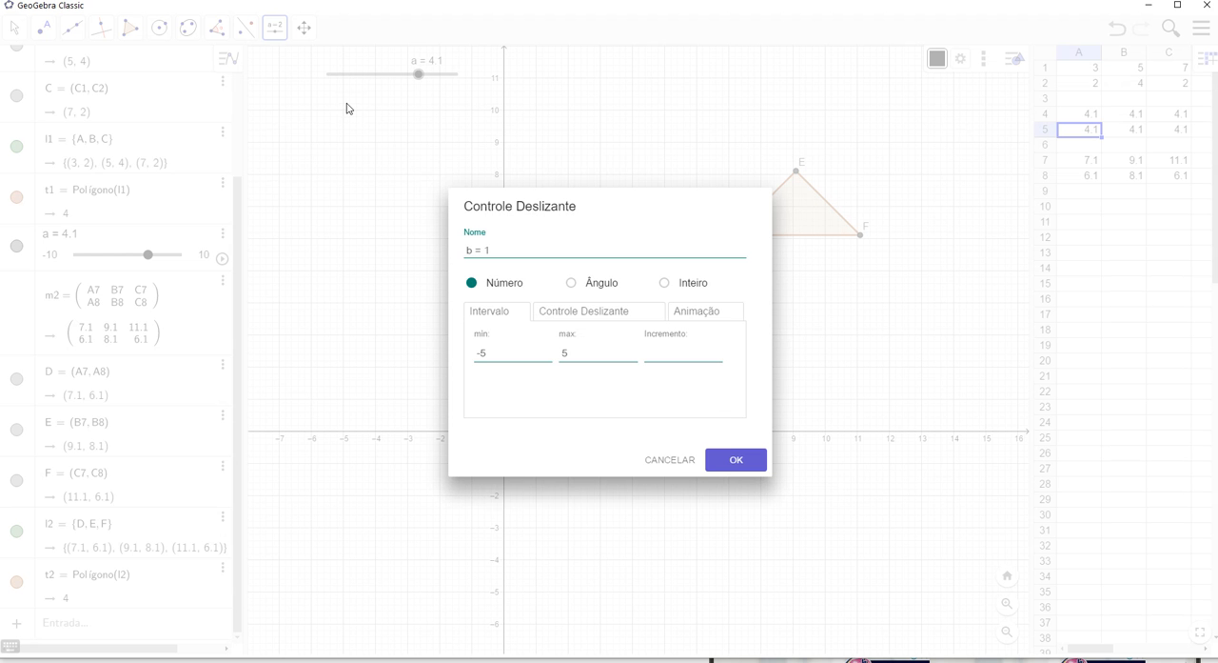
double_click(482, 354)
click(740, 466)
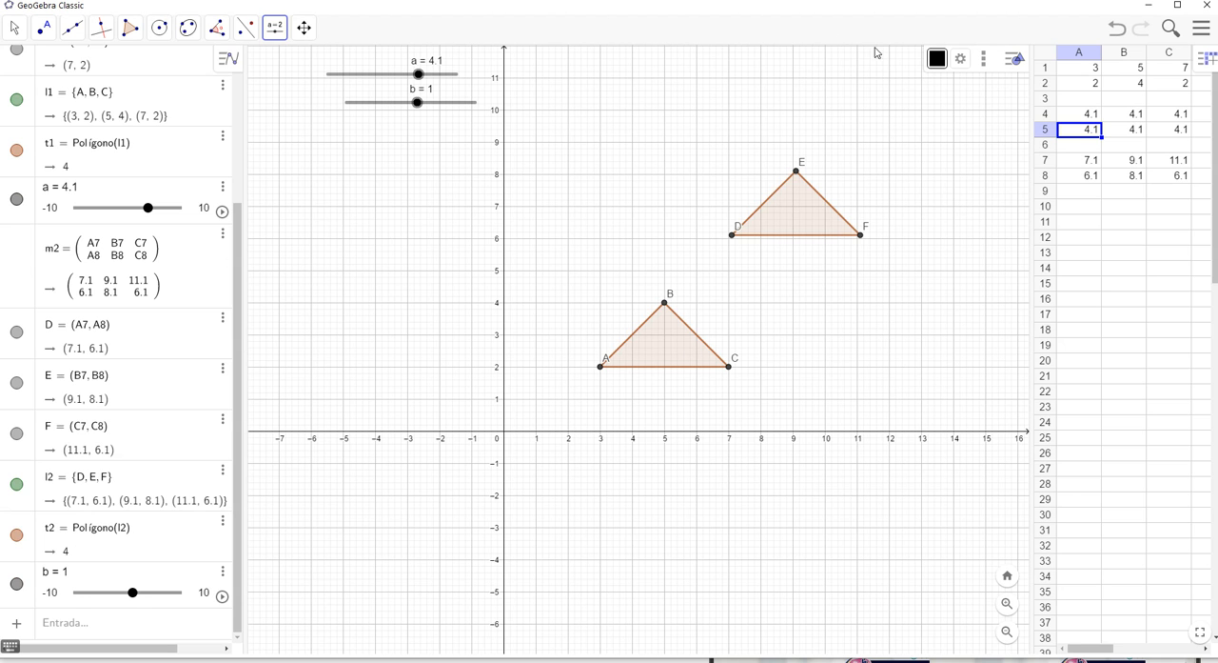
Try to clear spreadsheet cells A5, B5 and C5 and enter the slider variable b in each
click(1091, 135)
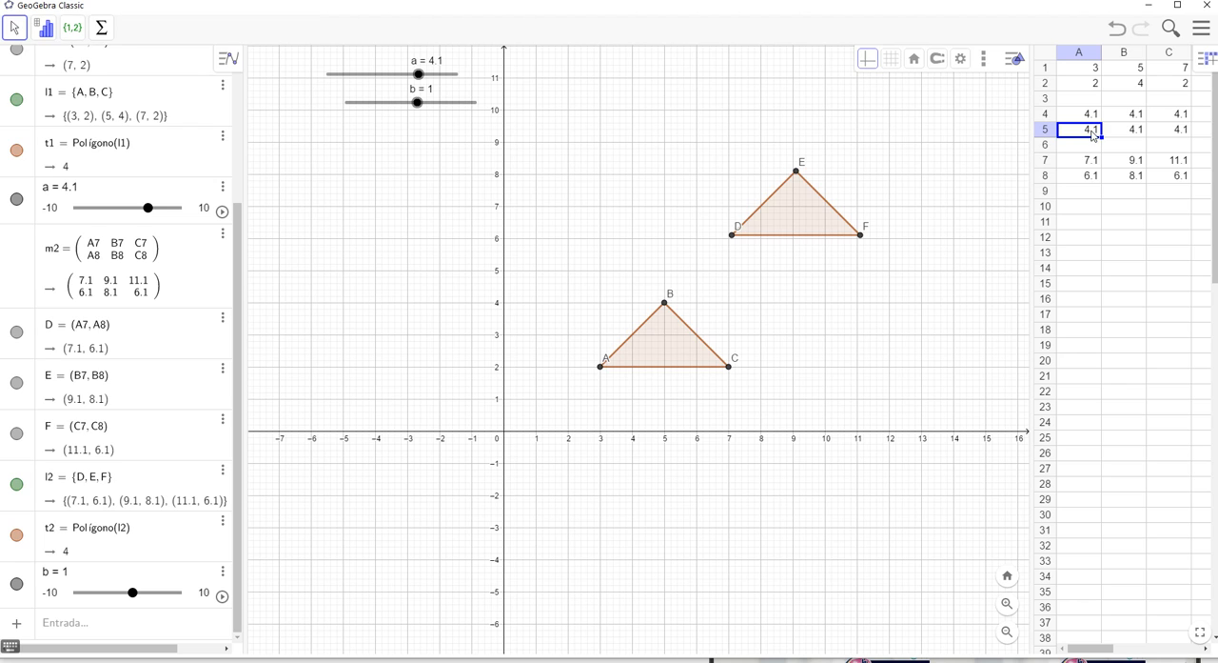
key(Delete)
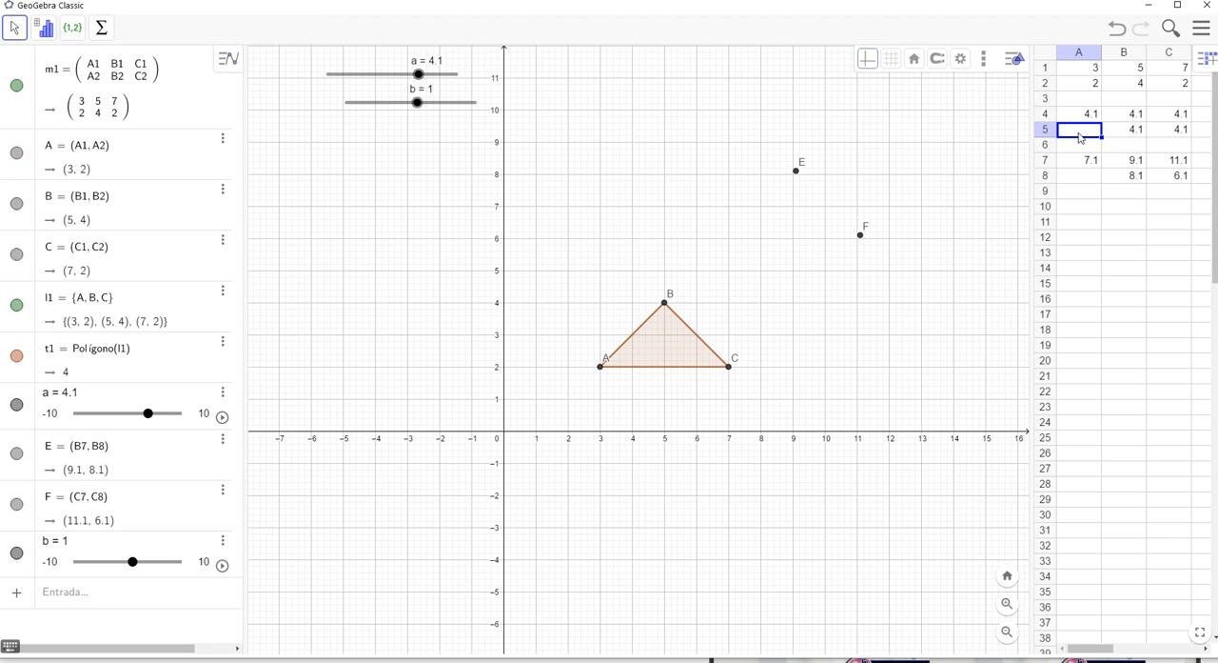
text(b)
click(1134, 136)
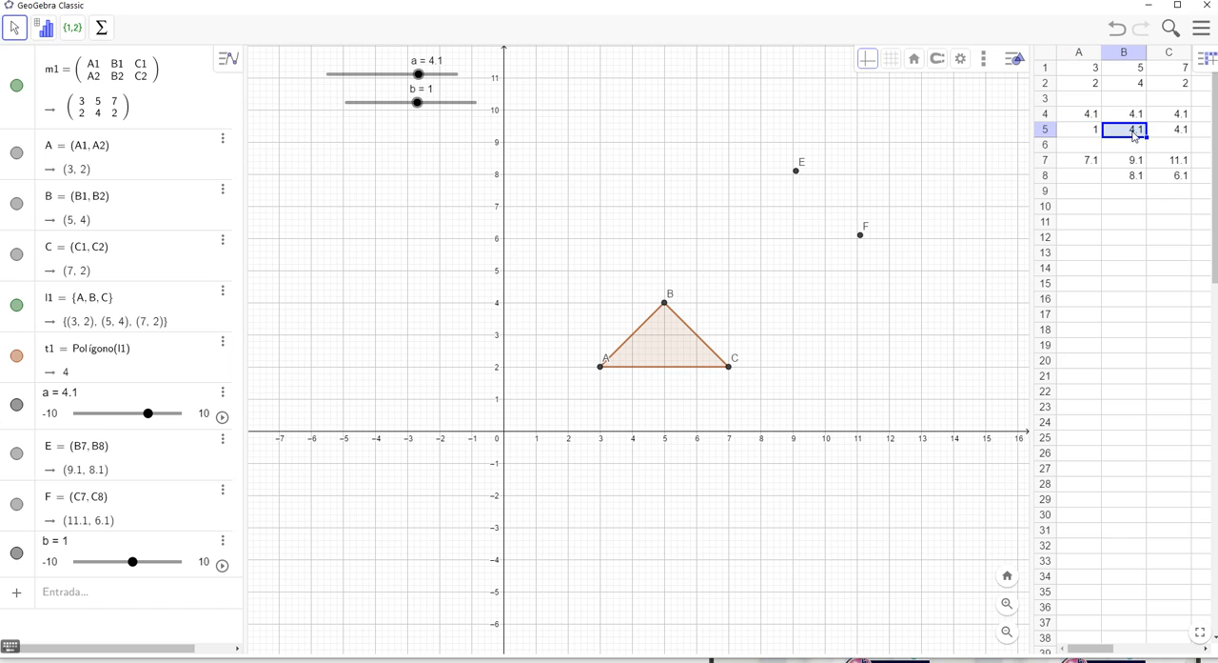
key(Delete)
text(b)
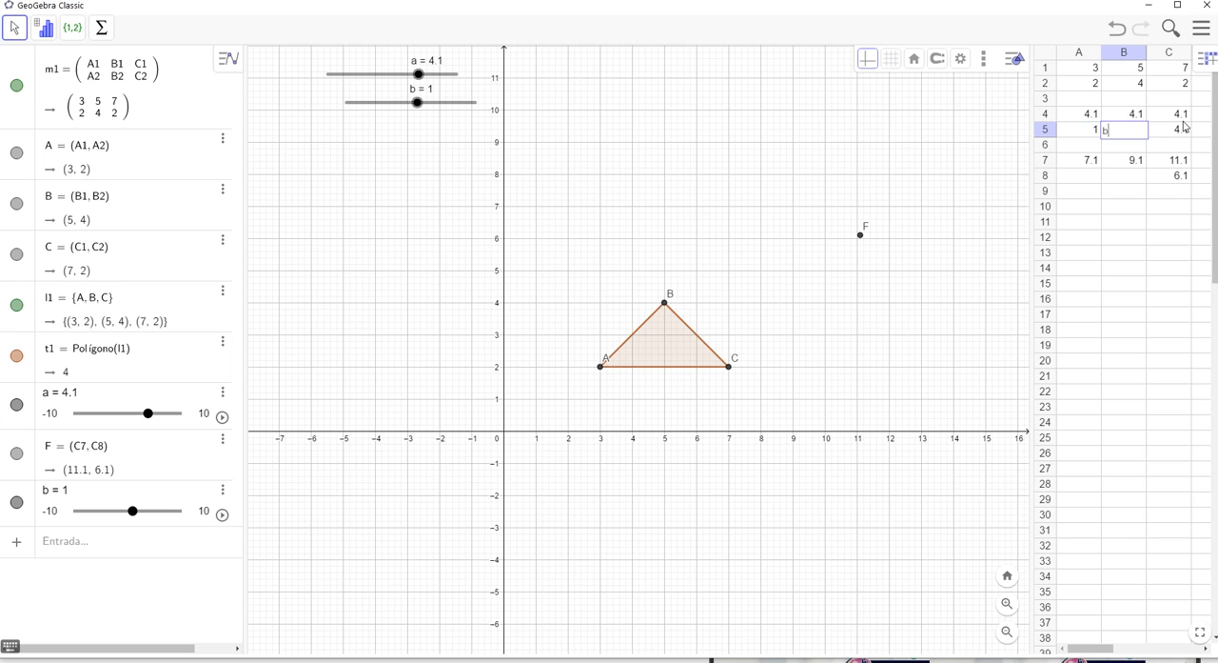
click(1180, 131)
key(Delete)
text(b)
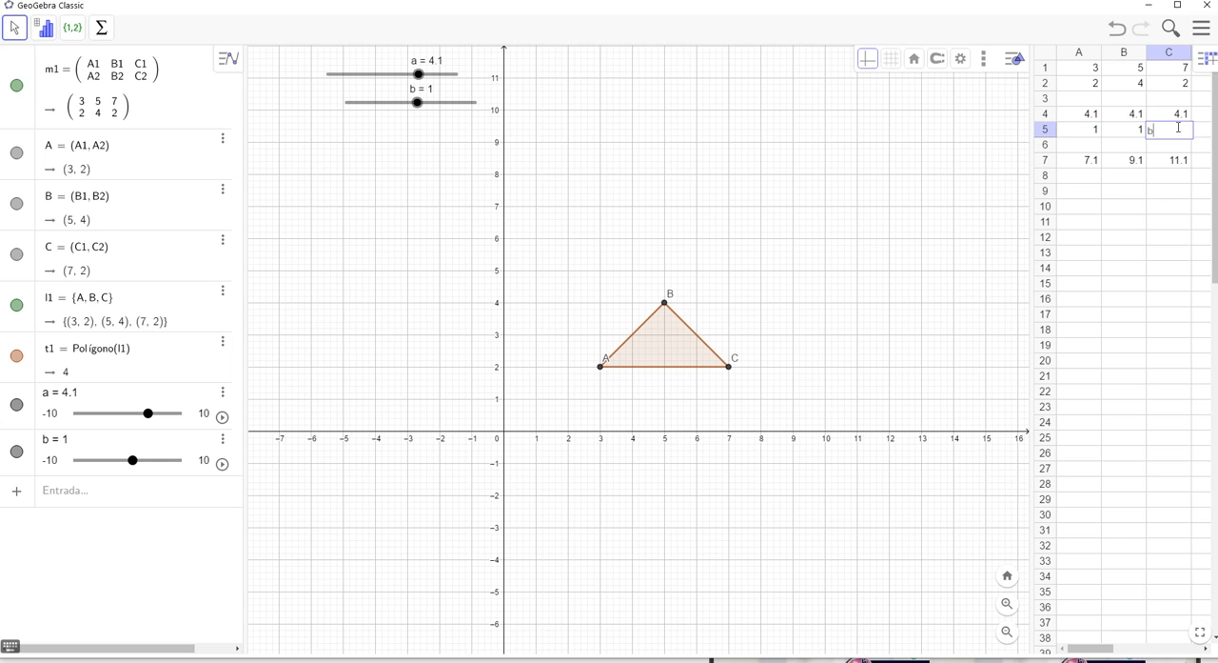
key(Return)
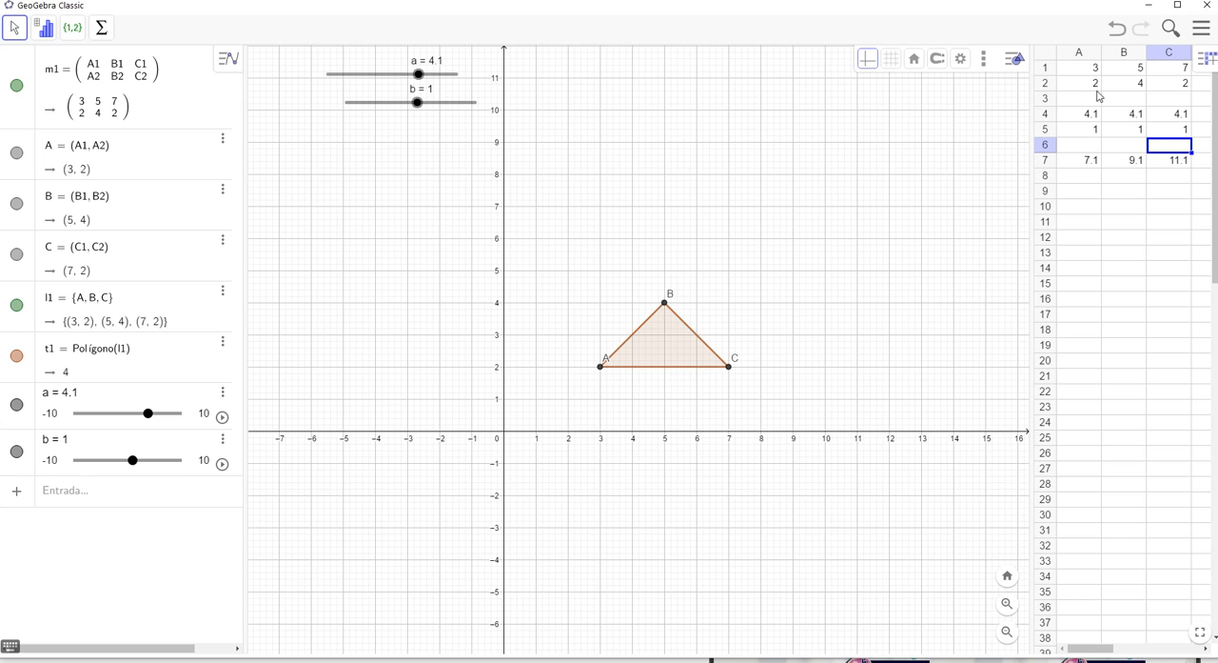
Check the result rows 7 and 8 of the spreadsheet and test slider b at 0.2
click(1095, 194)
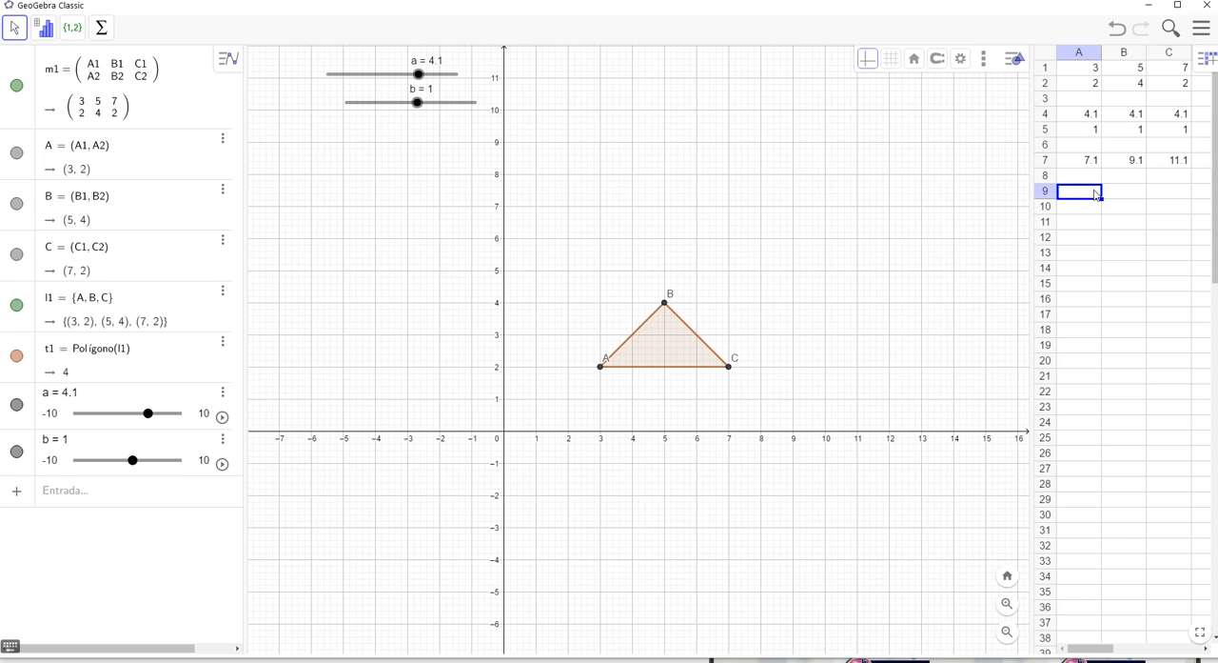
click(1092, 179)
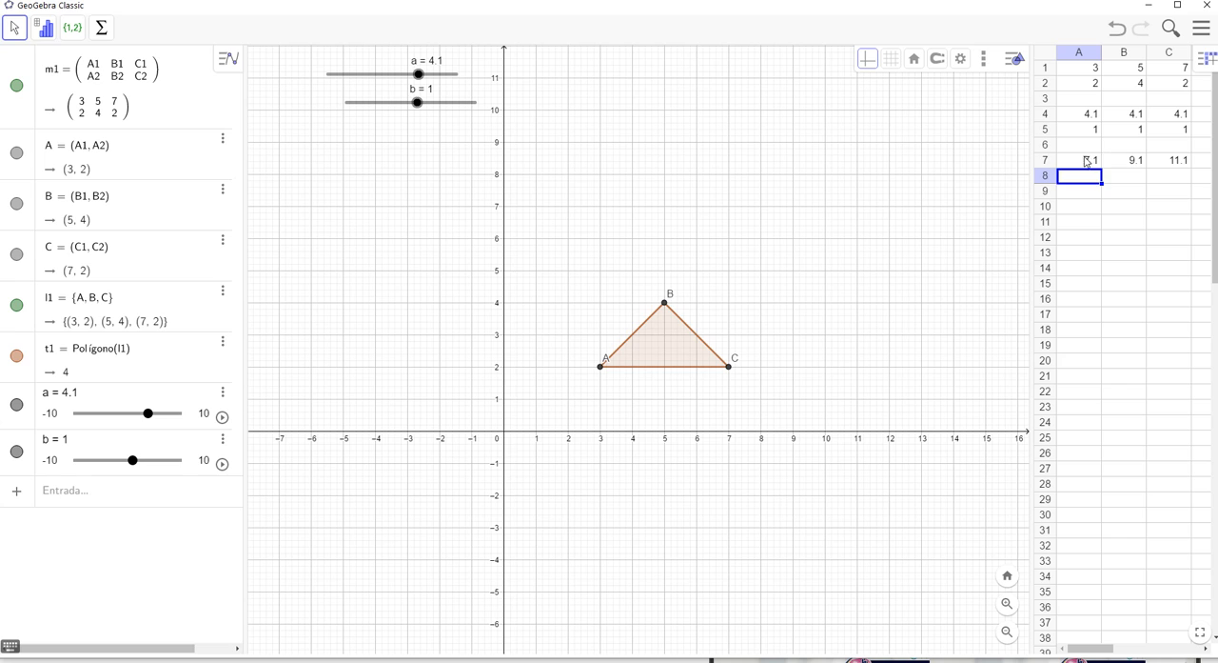
click(1077, 162)
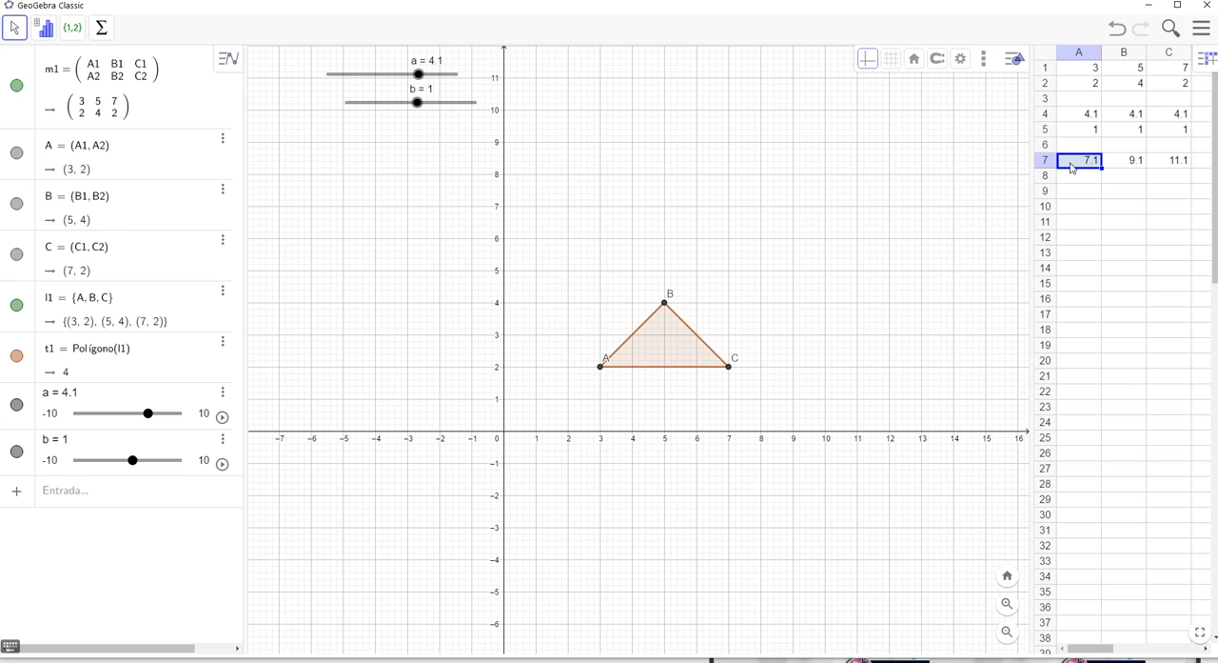
click(1079, 190)
drag(1081, 163, 1153, 178)
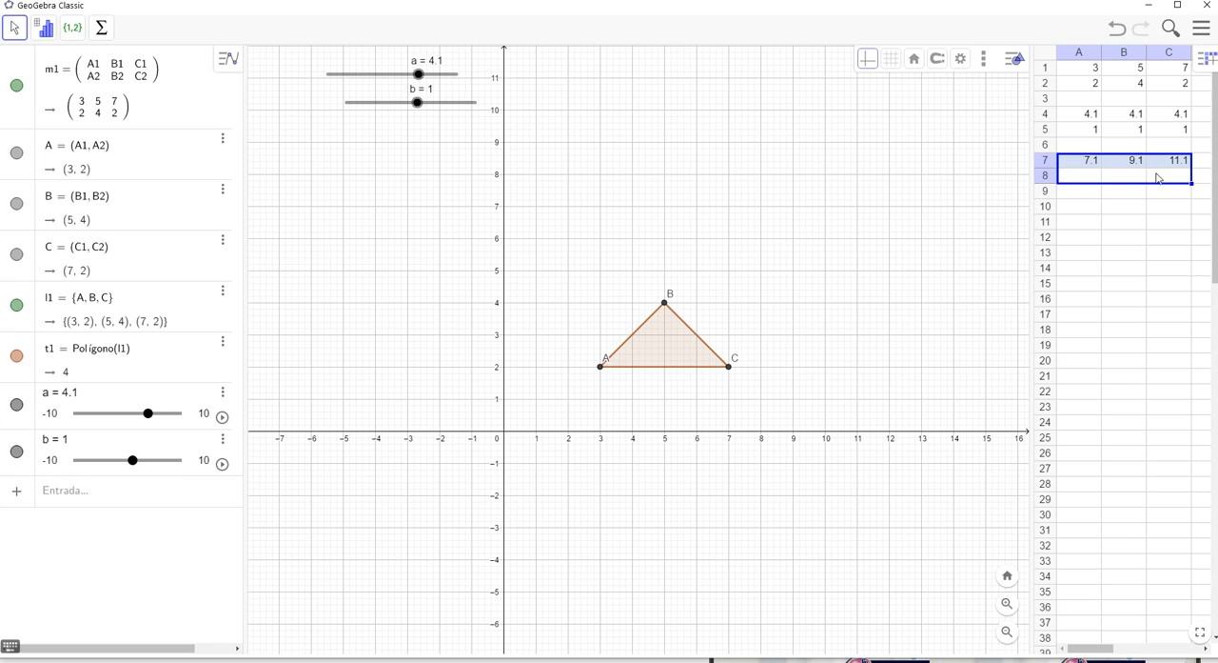
click(1087, 181)
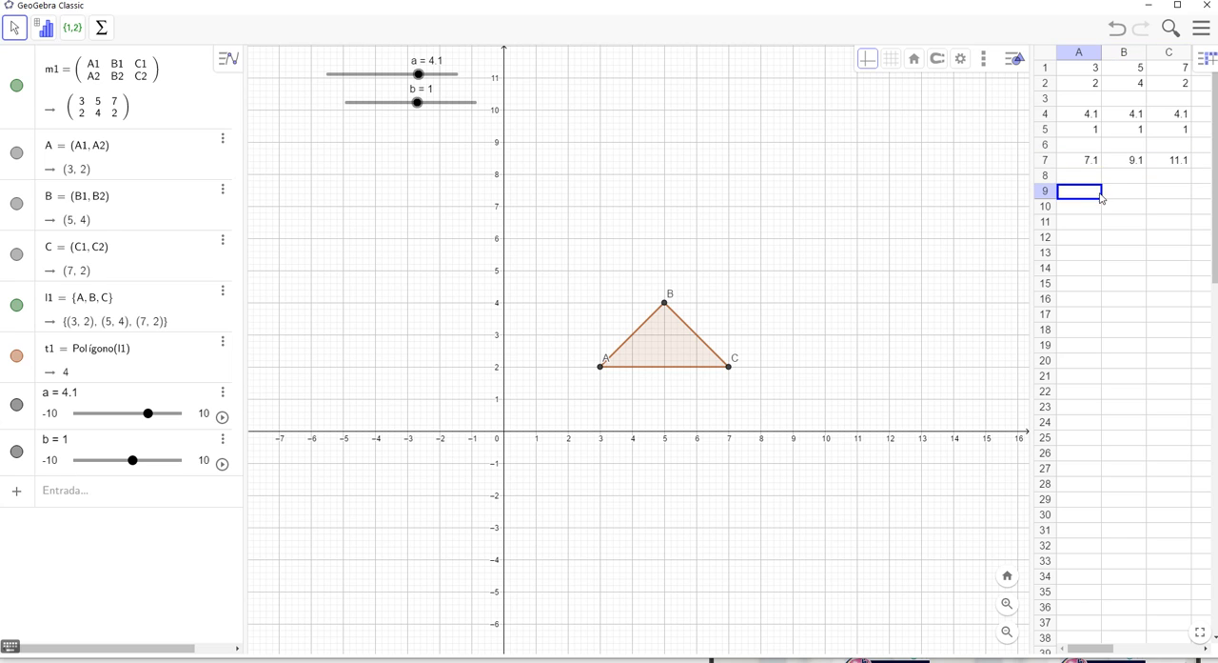
drag(1074, 161, 1162, 173)
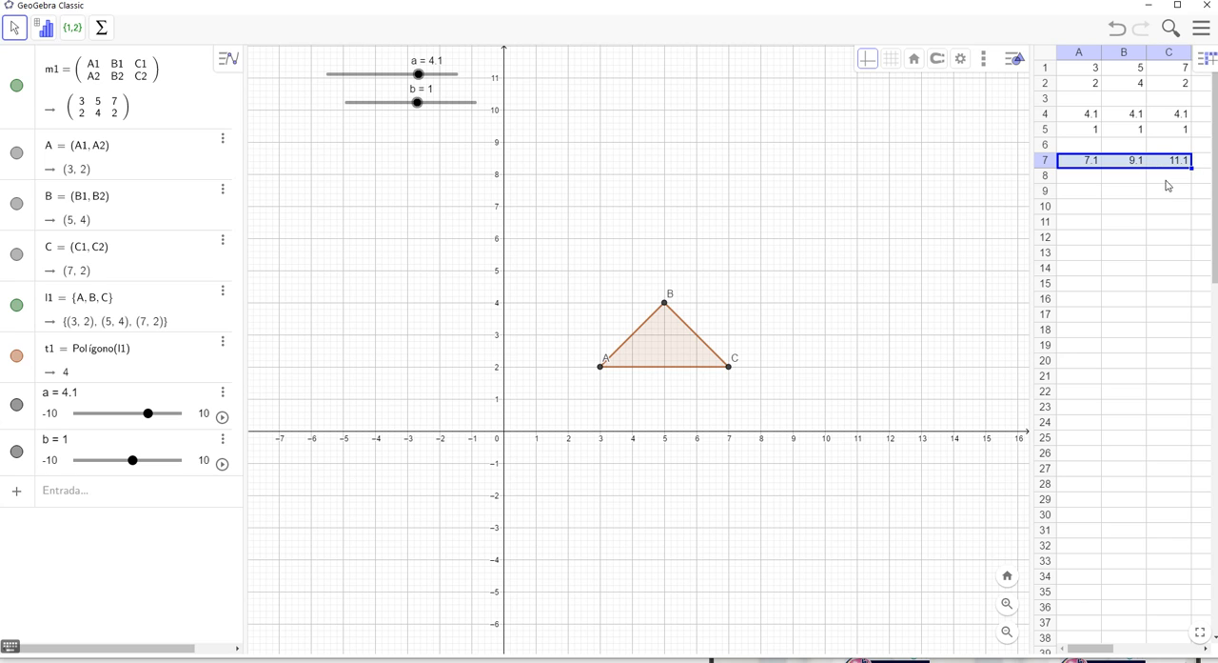
click(1172, 180)
click(1092, 147)
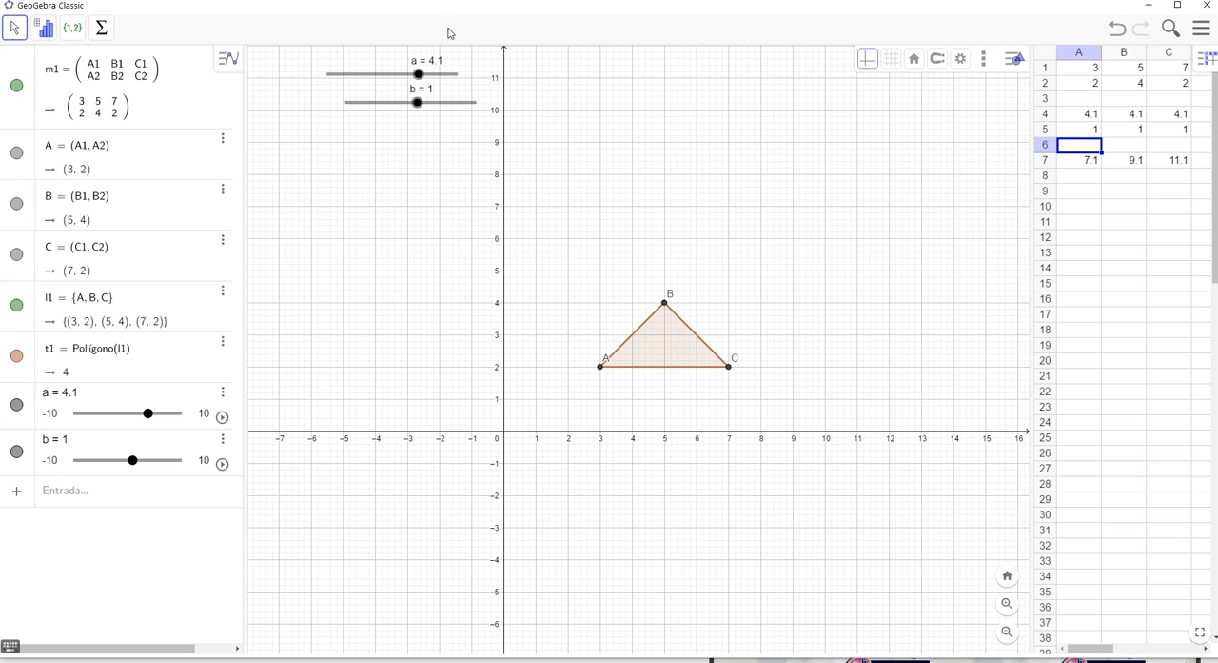
mouse_move(419, 102)
mouse_down()
mouse_move(436, 103)
mouse_move(389, 103)
mouse_move(412, 103)
mouse_up()
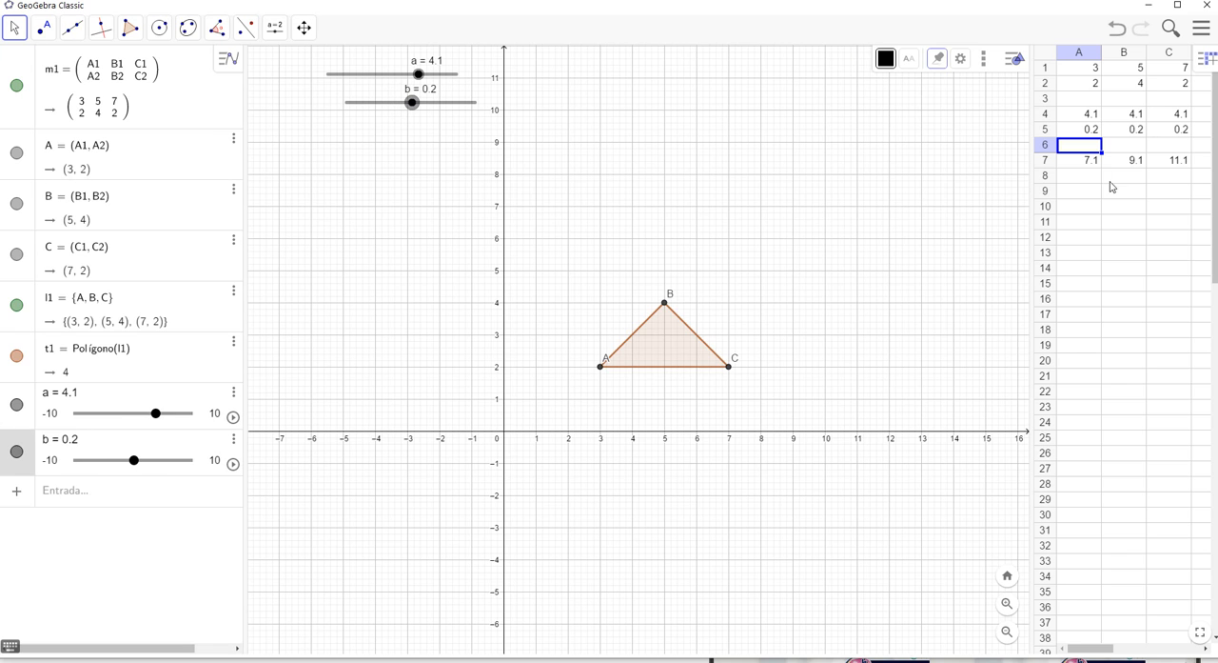
click(1086, 161)
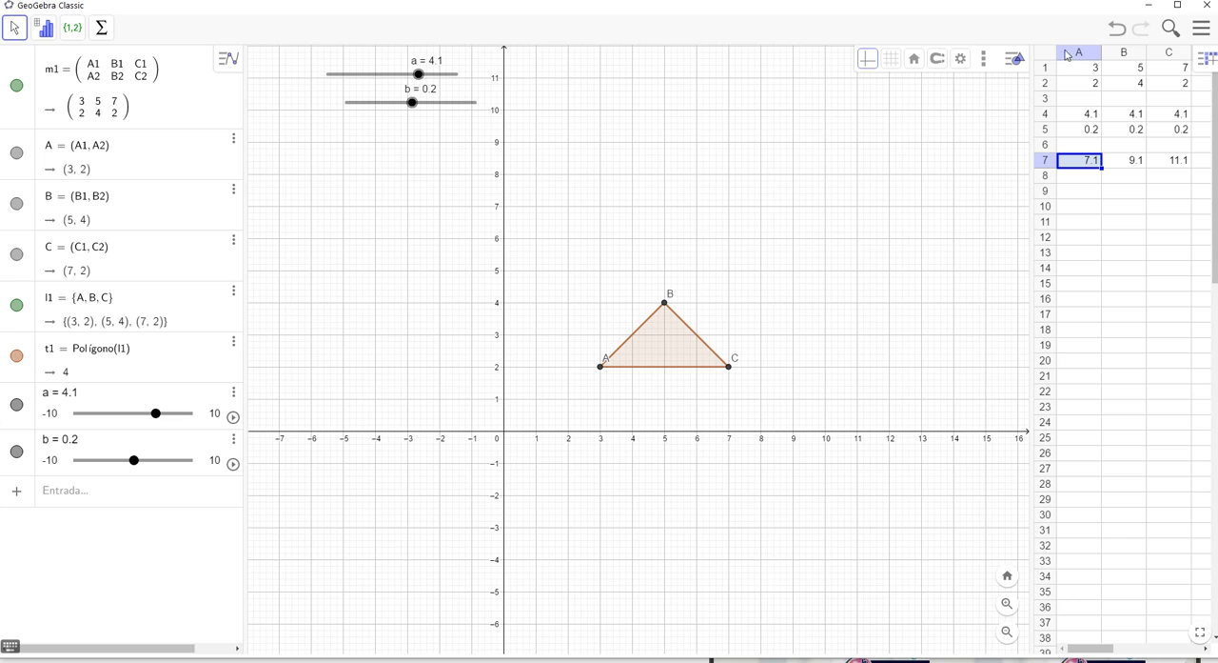
Undo the slider b change and the clearing and re-entry of cells A5, B5 and C5
click(1119, 29)
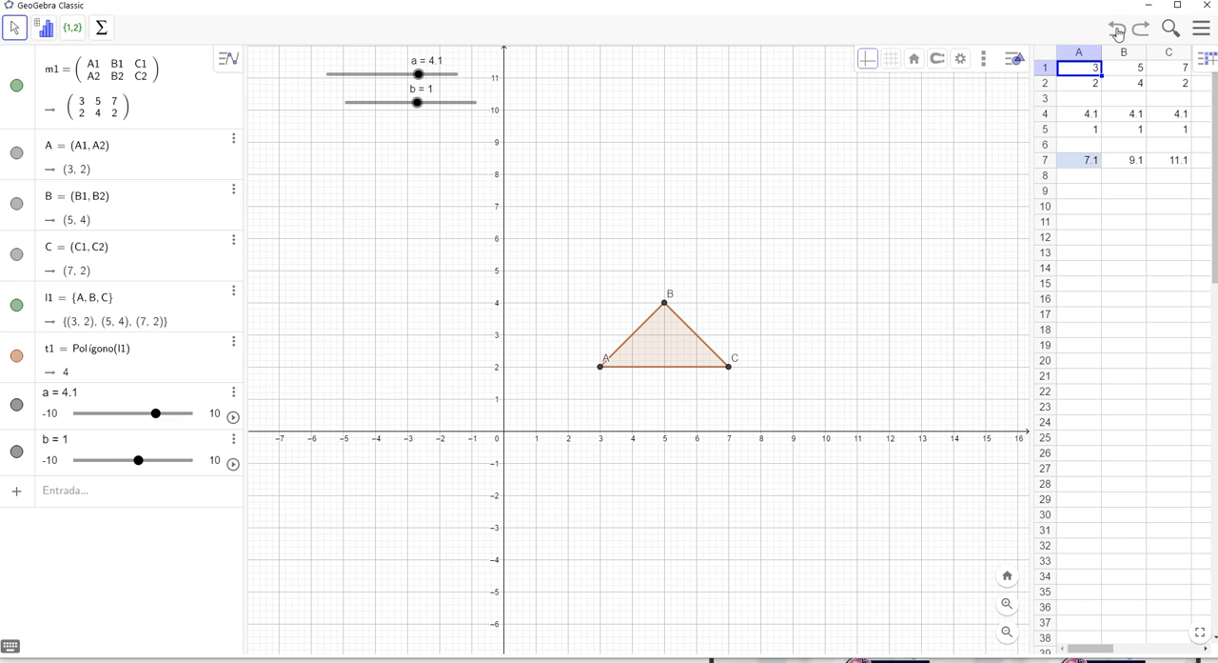
click(1119, 31)
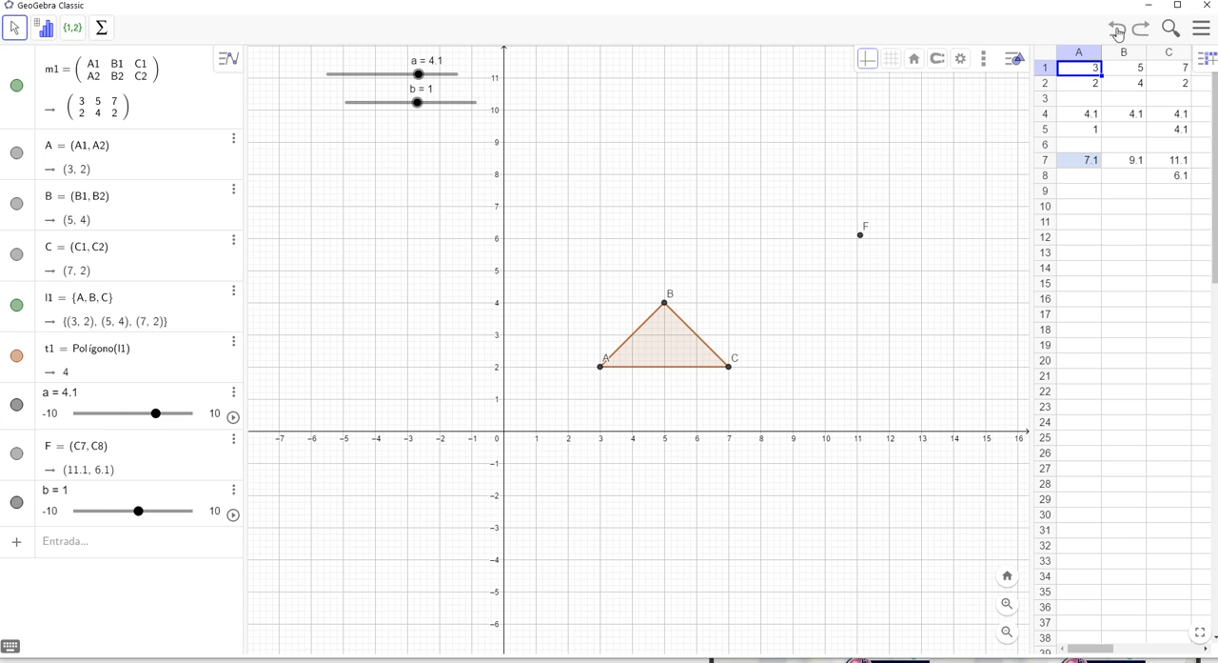
click(1118, 30)
click(1118, 30)
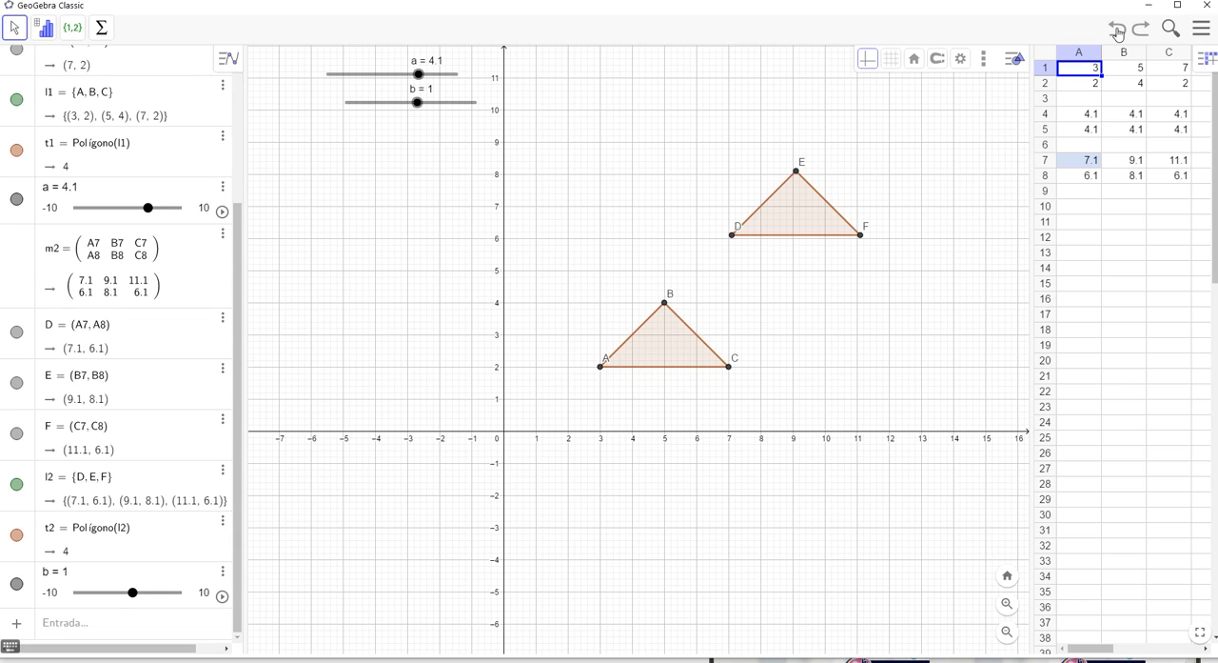
Examine the definition of result cell A8 in its object properties
click(1088, 177)
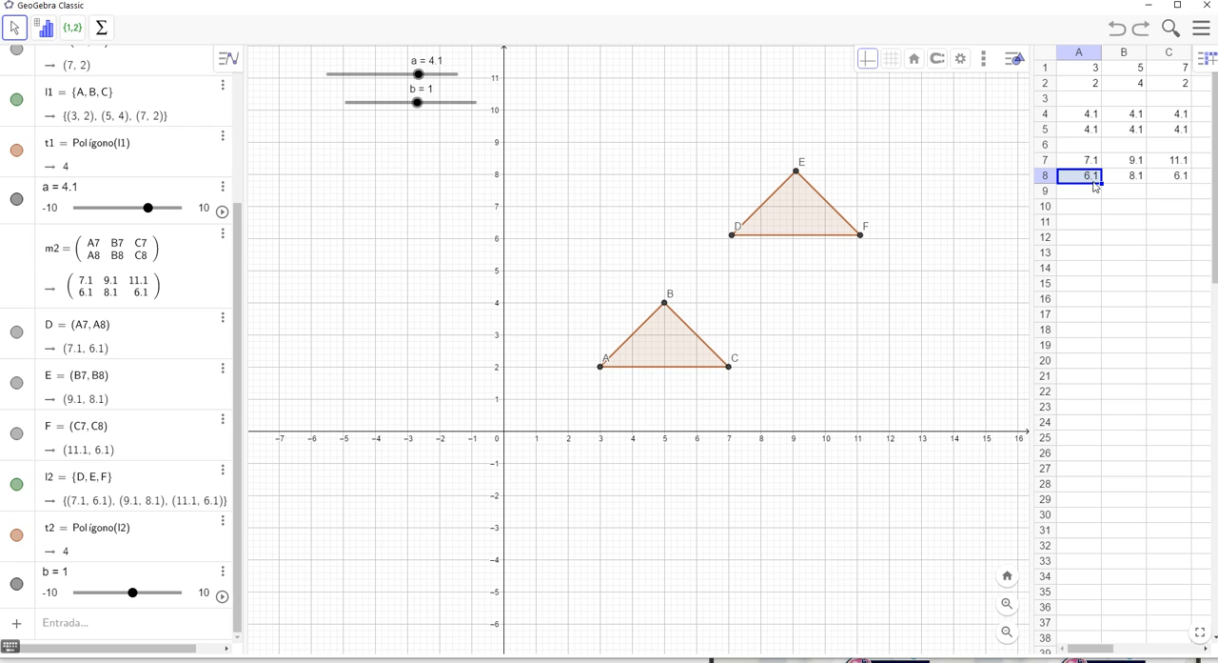
click(963, 63)
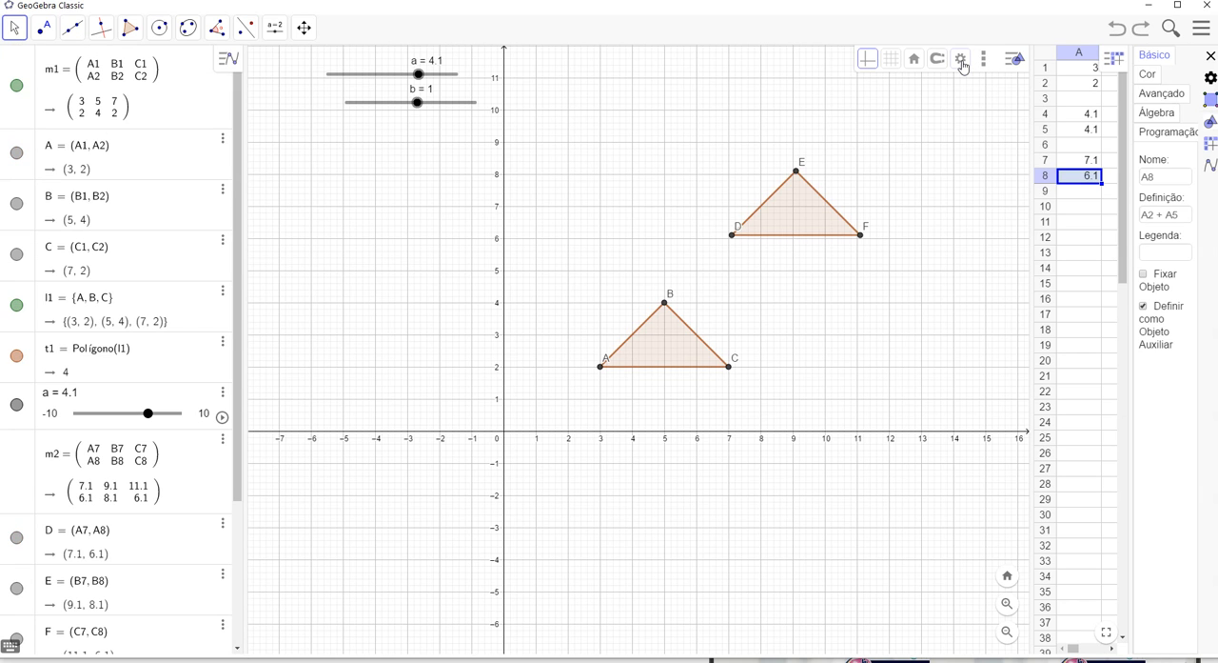
drag(1033, 183, 926, 184)
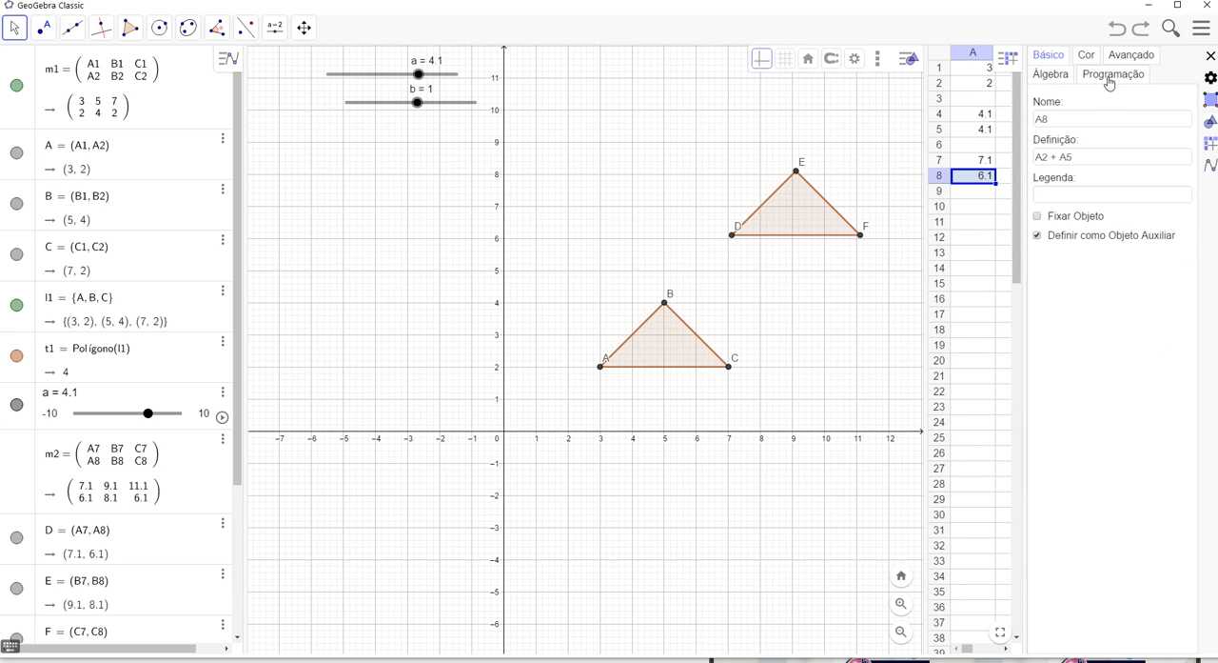
click(1075, 200)
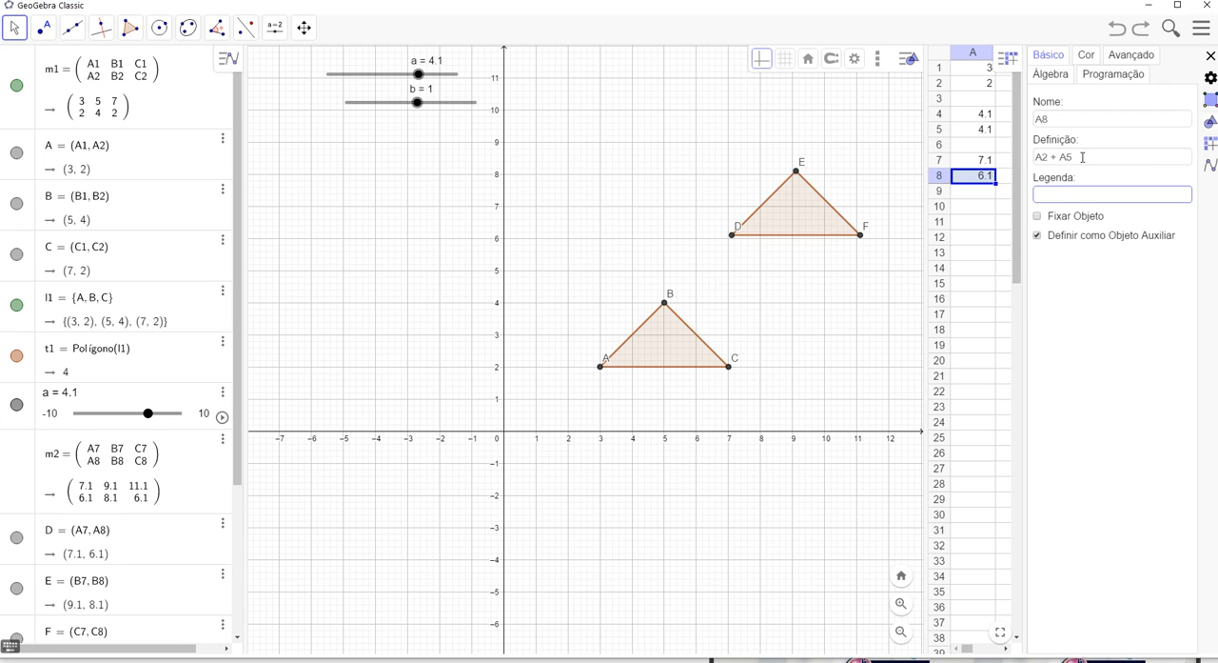
click(1082, 157)
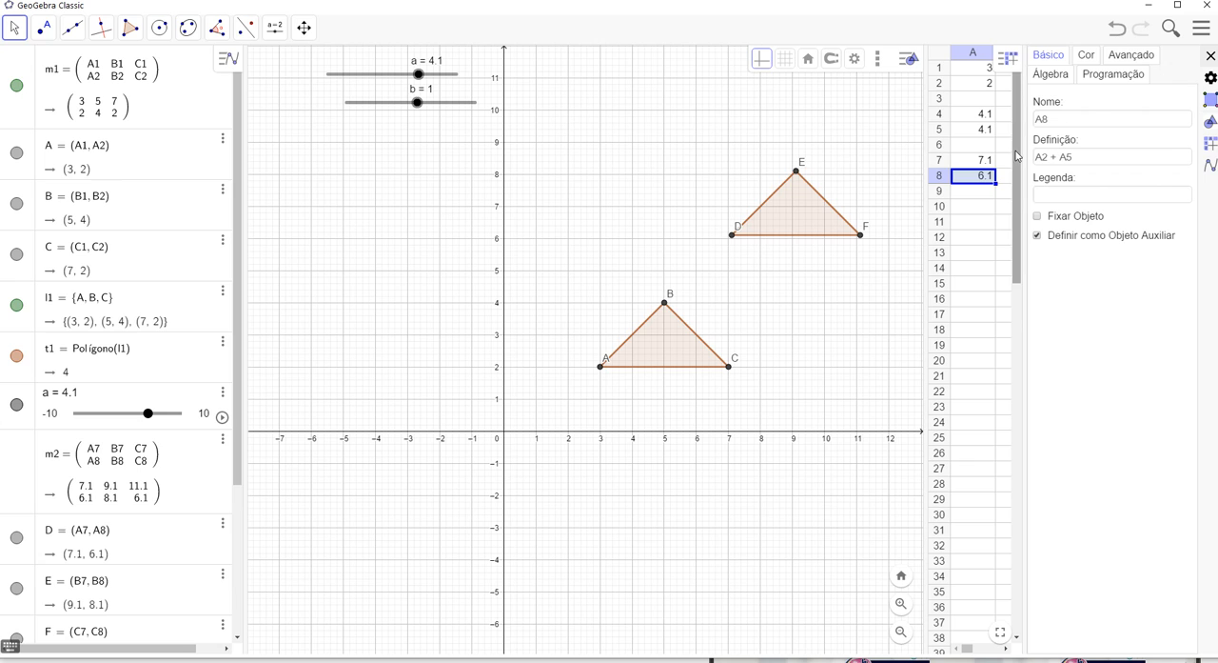
drag(1025, 164, 1110, 164)
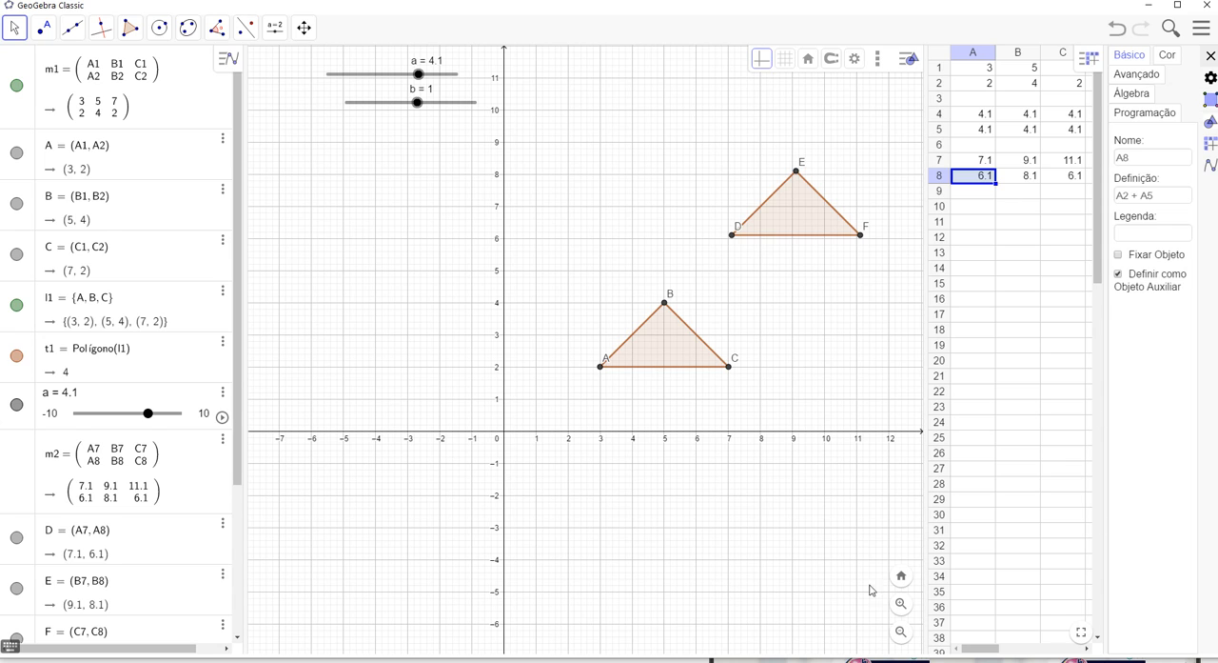
click(789, 618)
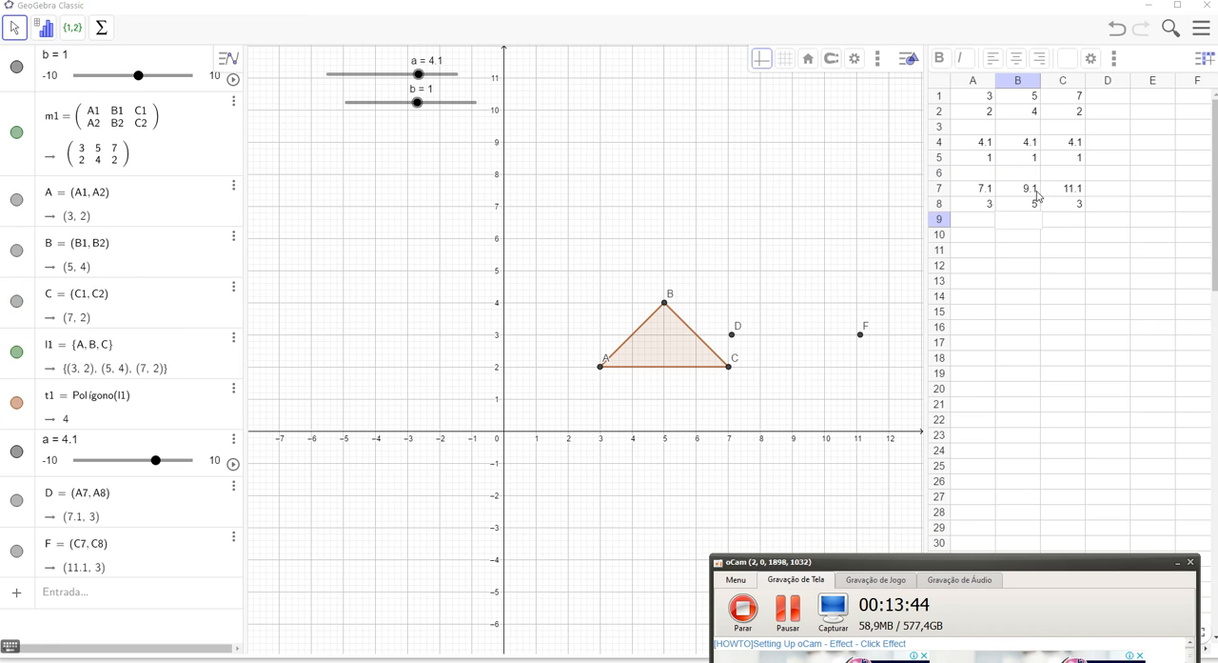
Examine the definitions of cells A5, B5 and C5 in the object properties, then close the properties
click(1037, 159)
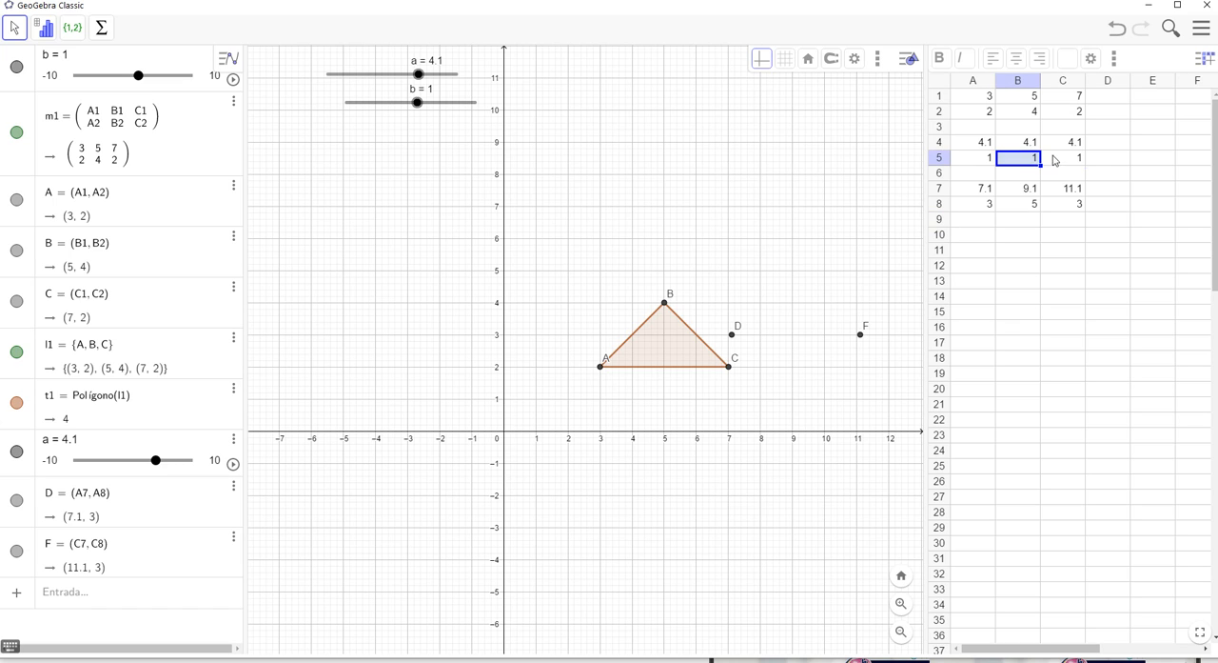
click(1053, 160)
click(986, 163)
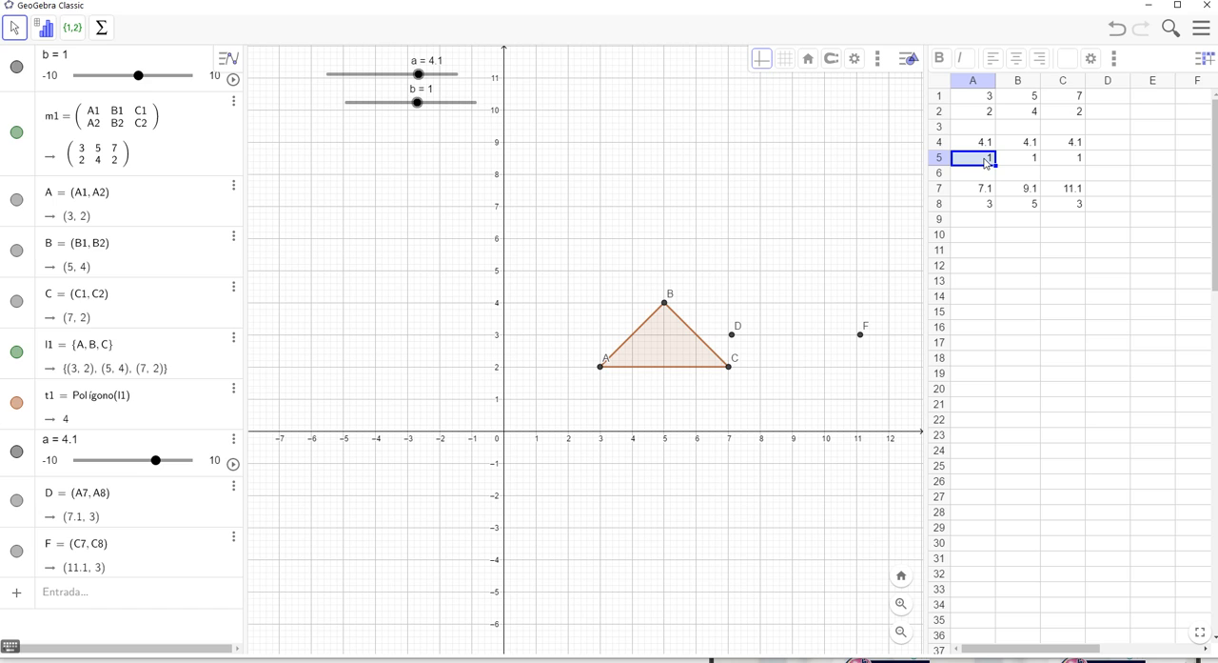
click(878, 60)
click(999, 269)
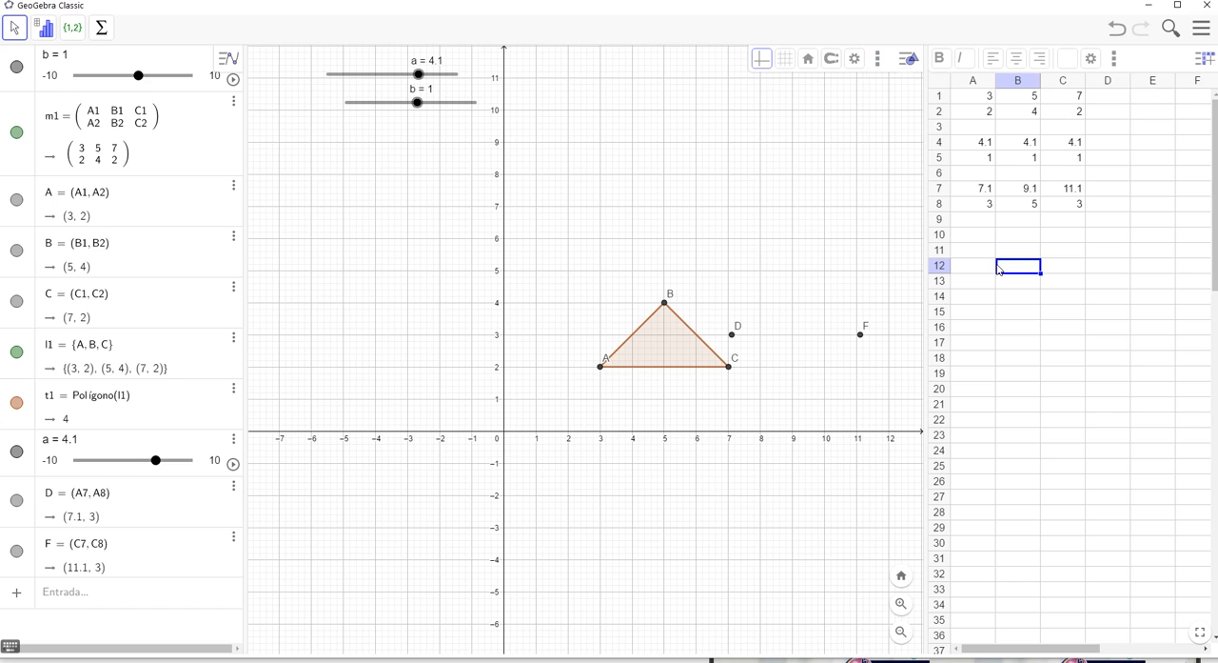
click(988, 159)
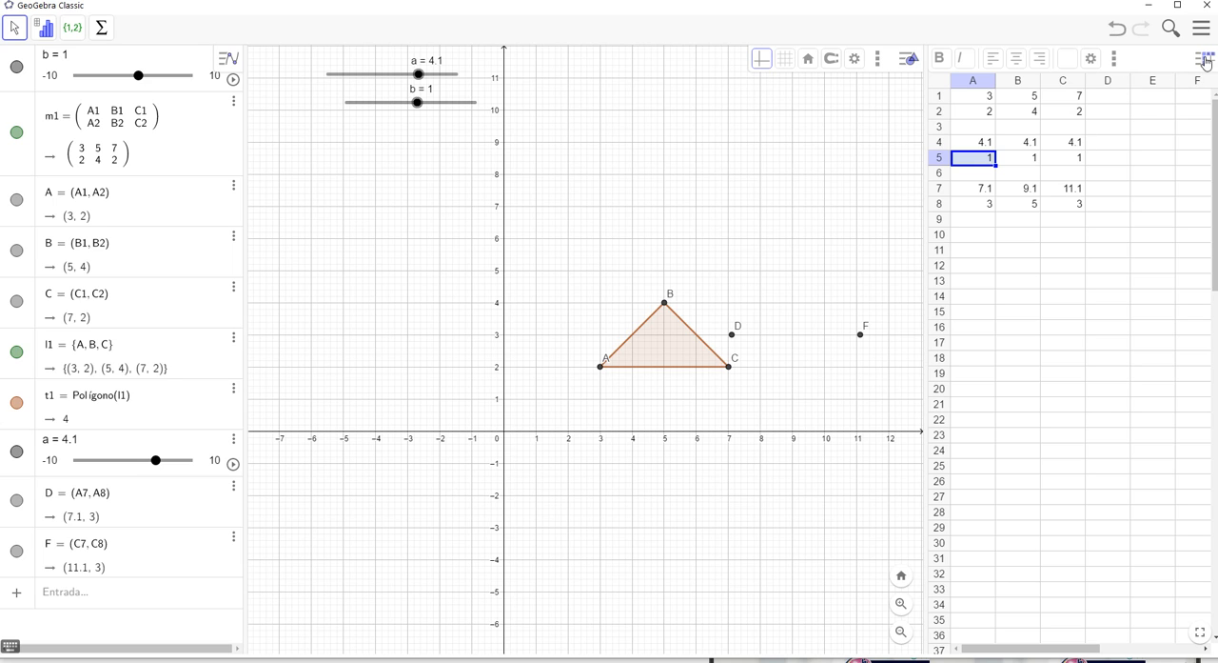
click(1094, 61)
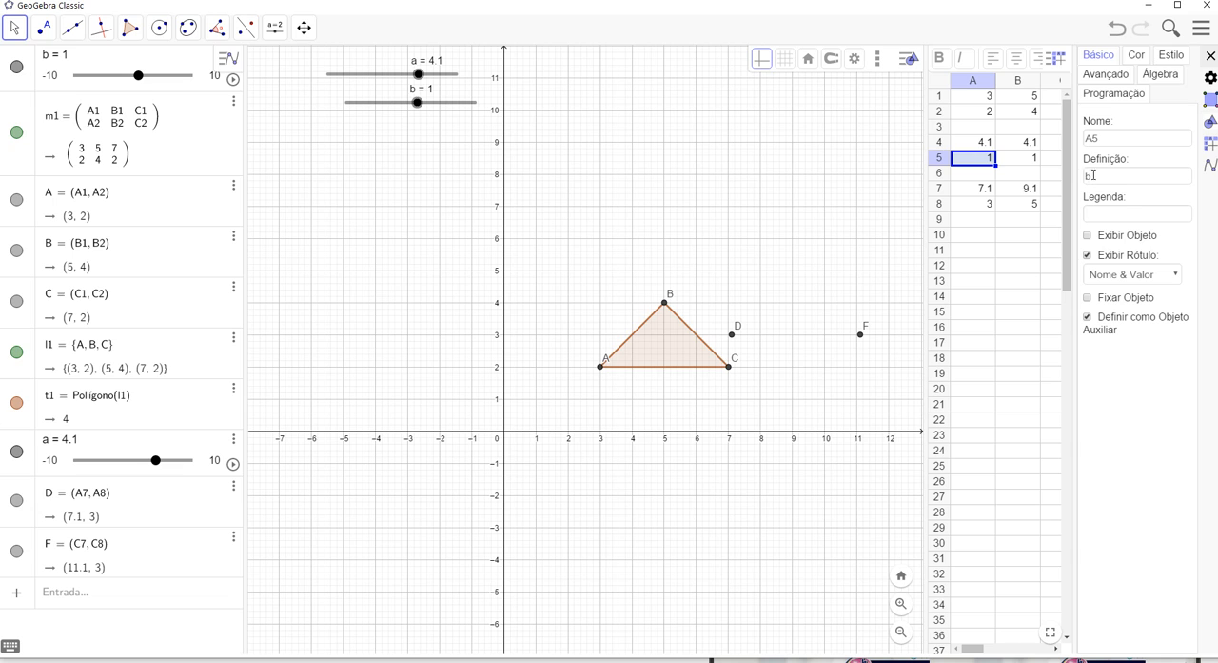
click(1025, 160)
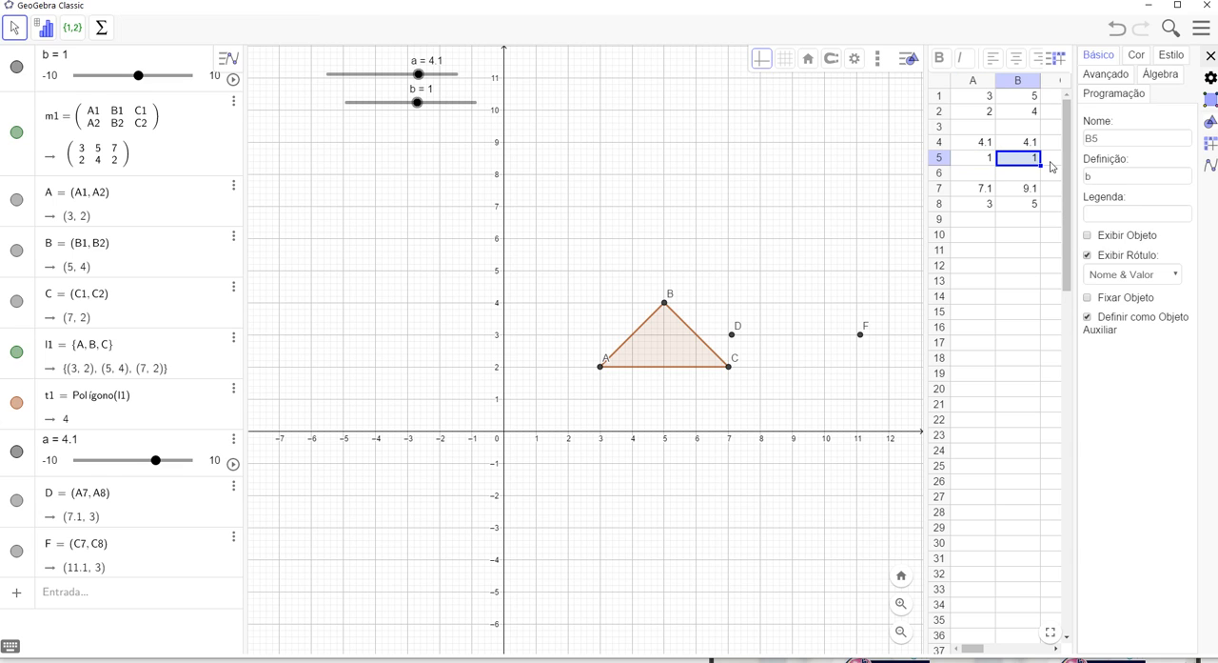
click(1052, 167)
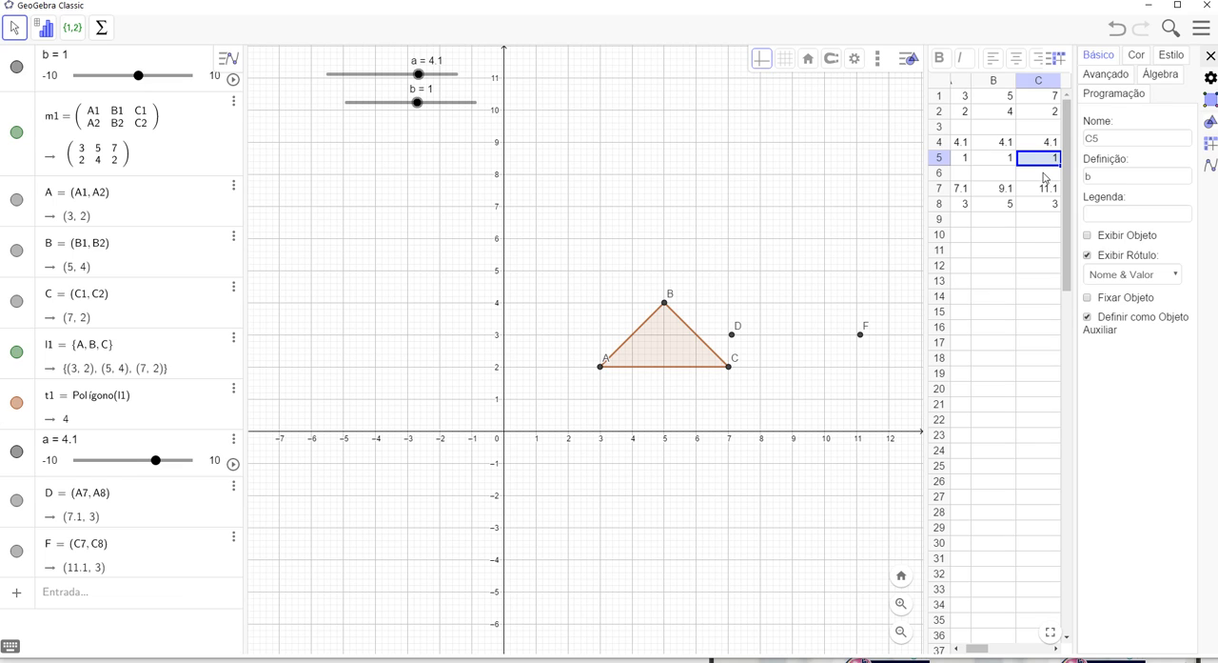
click(1023, 233)
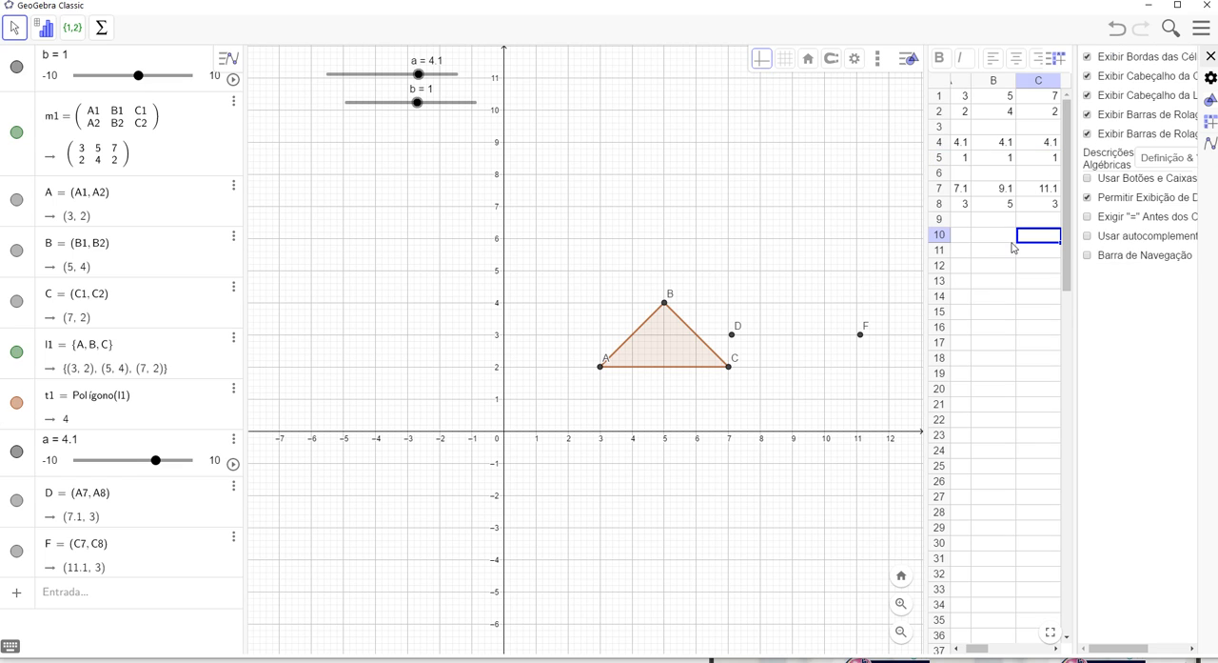
click(983, 253)
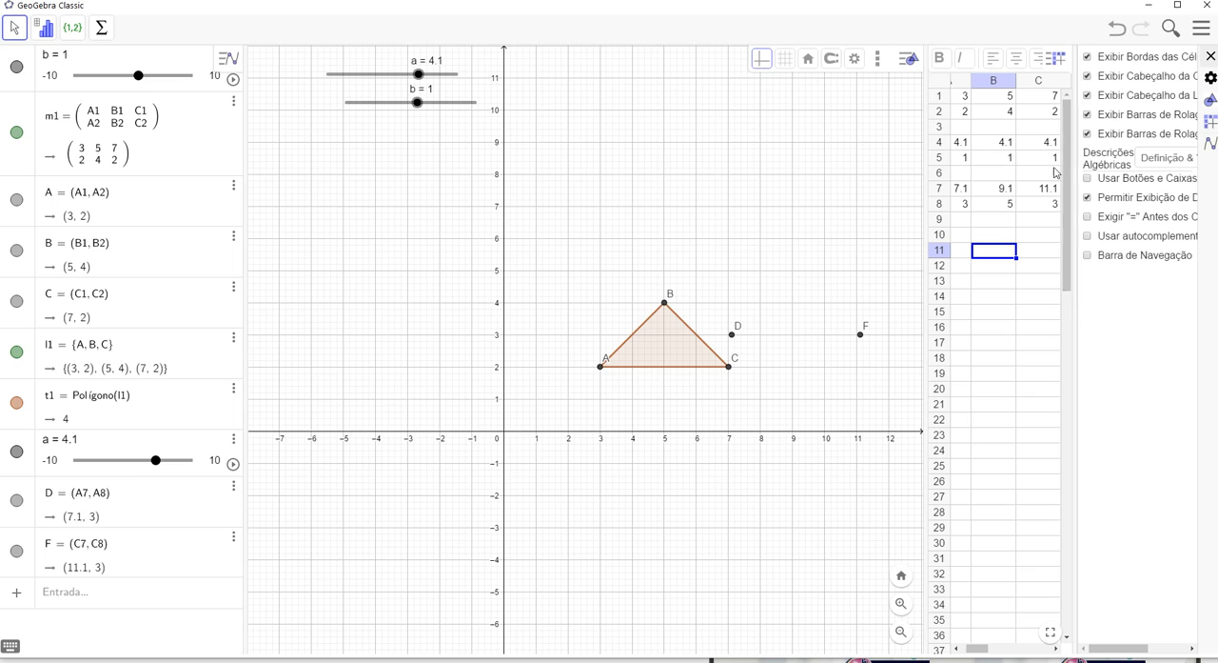
click(1210, 58)
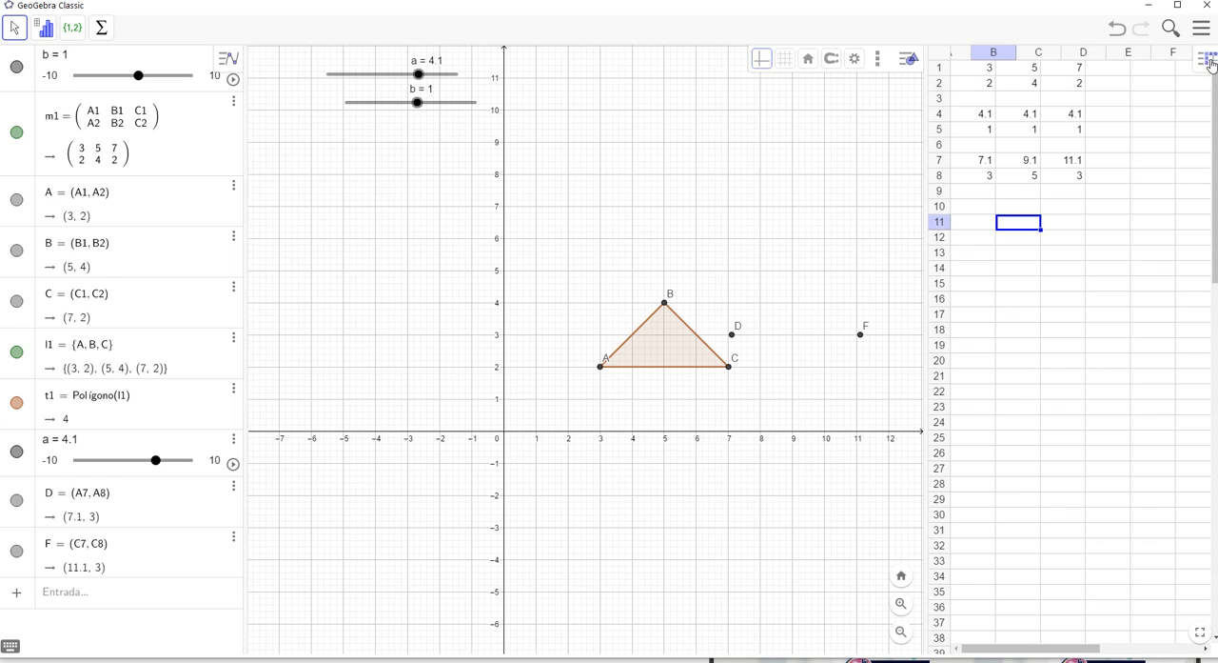
Set slider a to 0.2 and slider b to -2.4, and check the result matrix in spreadsheet rows 7 and 8
click(988, 162)
drag(988, 162, 1067, 180)
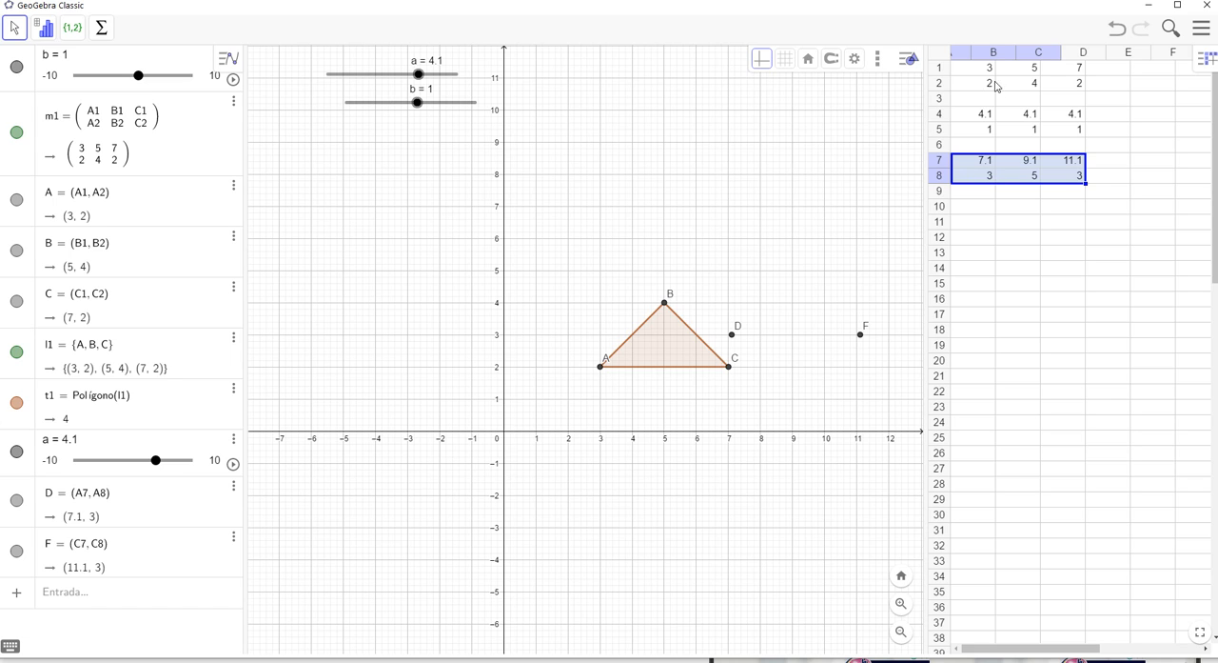
click(983, 164)
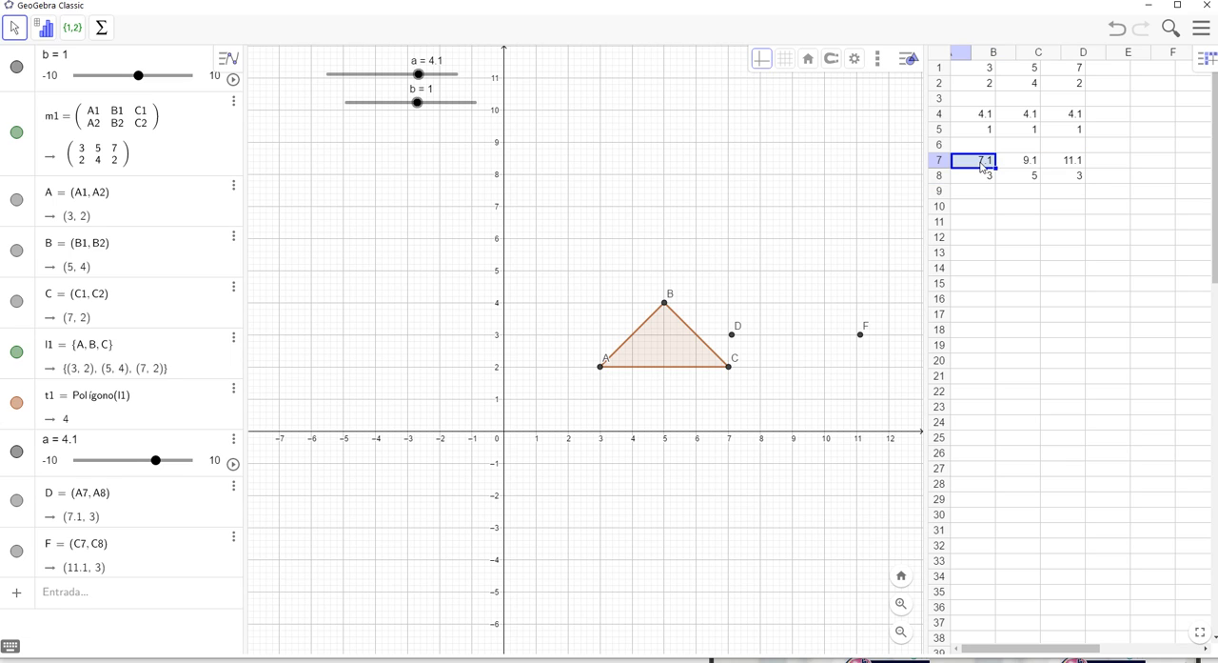
click(986, 116)
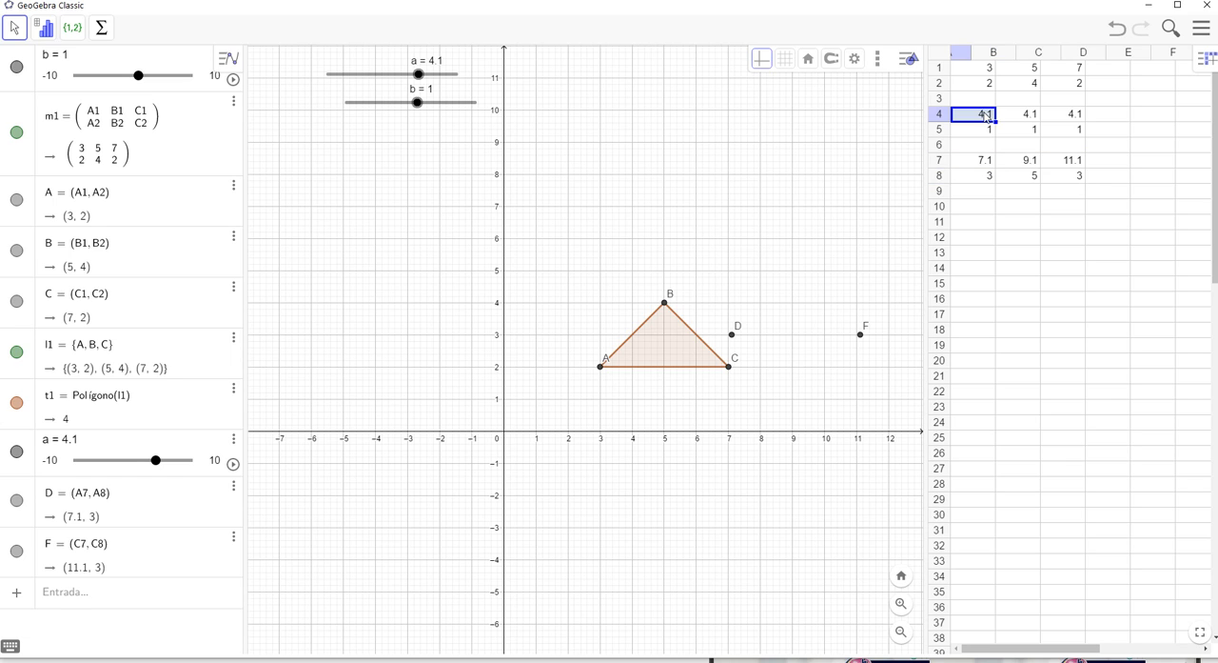
drag(419, 75, 395, 93)
click(969, 207)
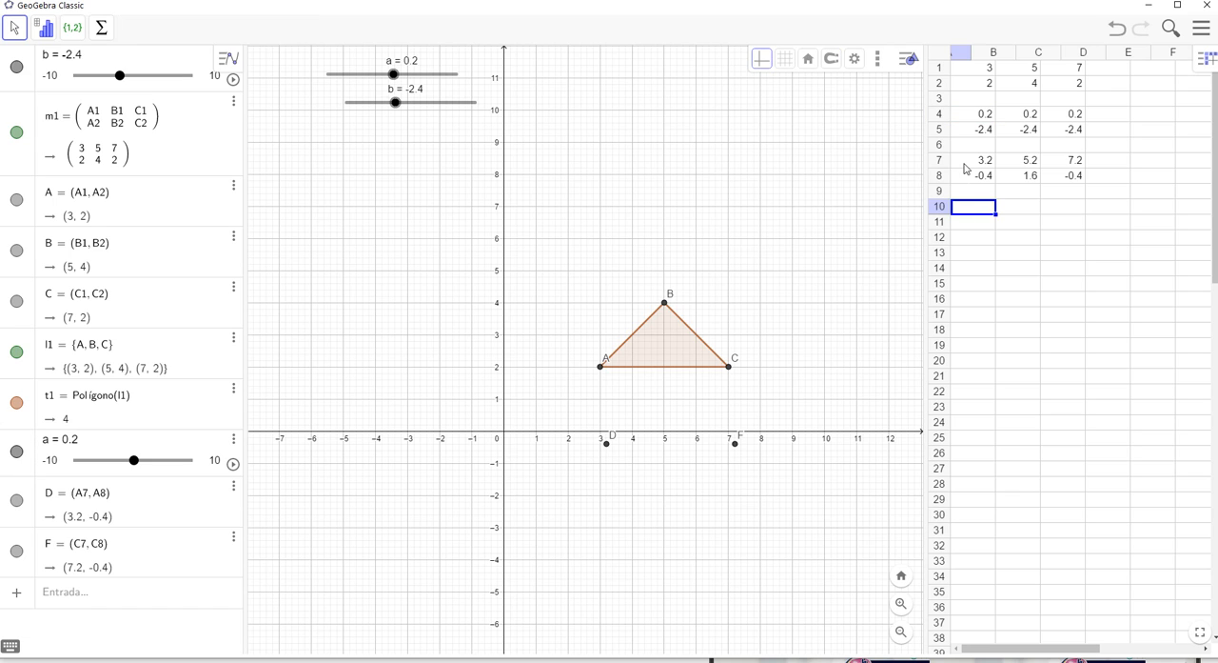
drag(972, 166, 1057, 179)
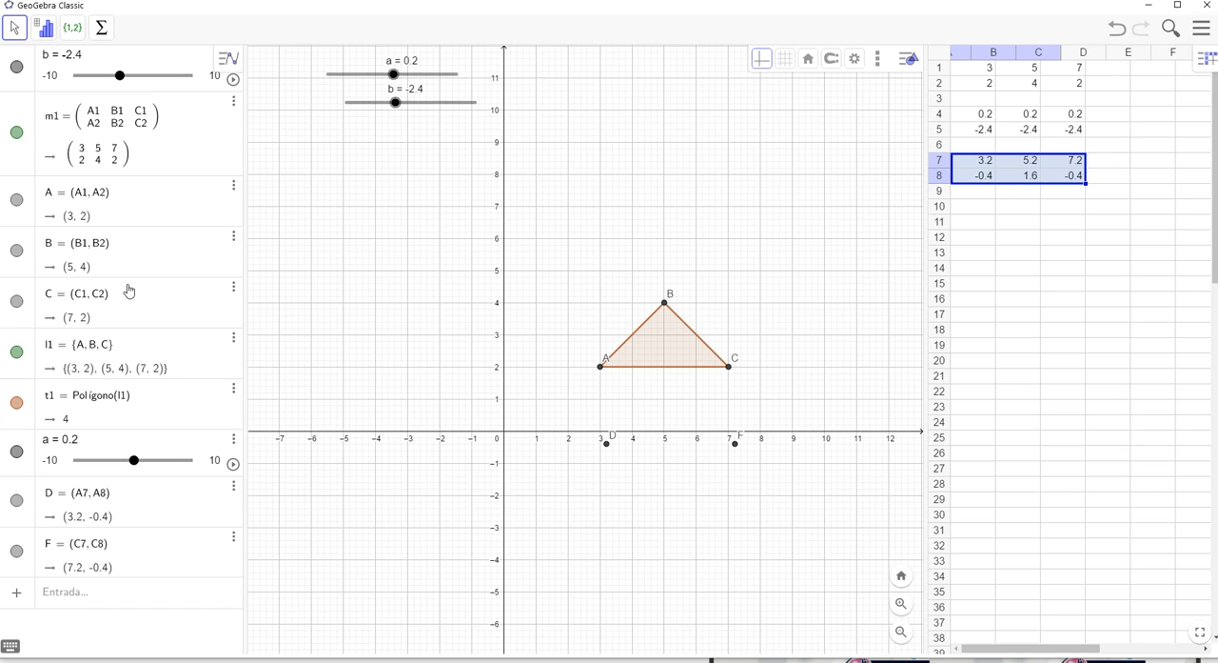
Delete the leftover points D and F from the construction
click(235, 444)
click(212, 509)
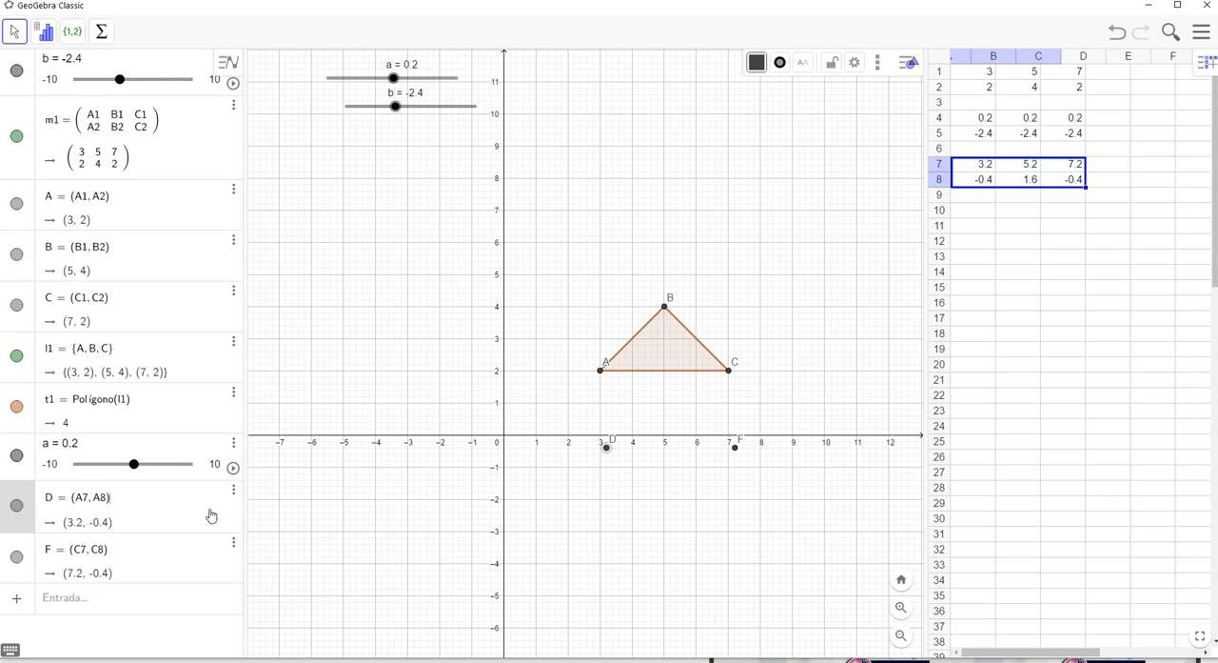
click(231, 493)
click(253, 531)
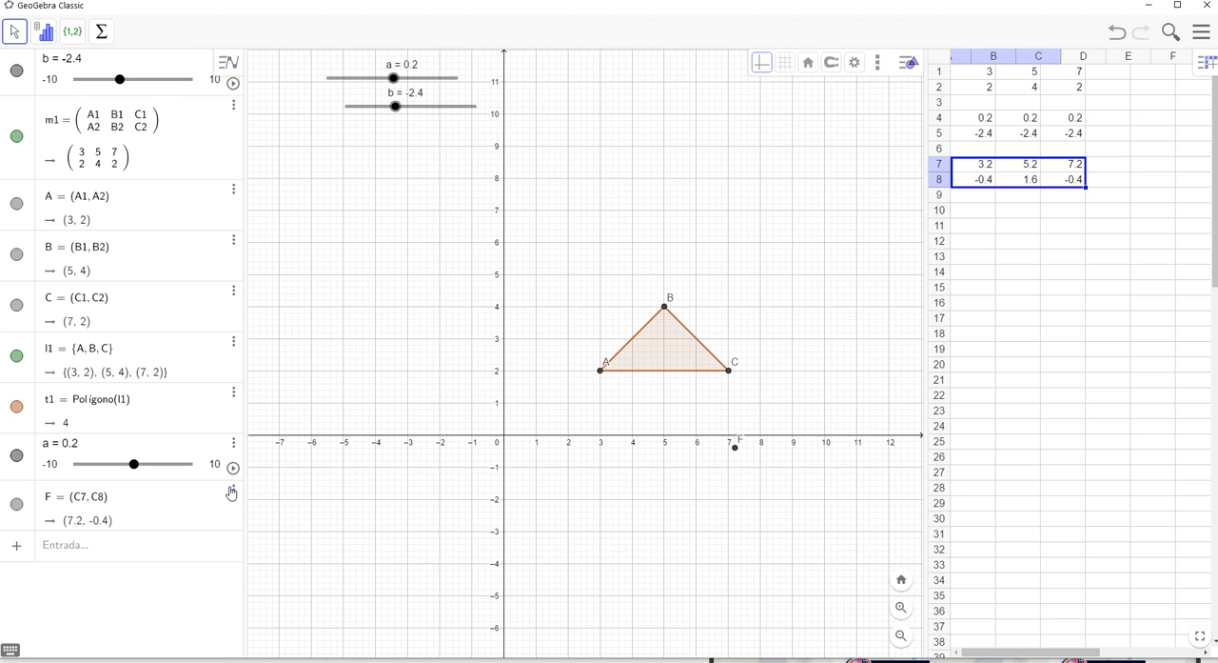
click(233, 491)
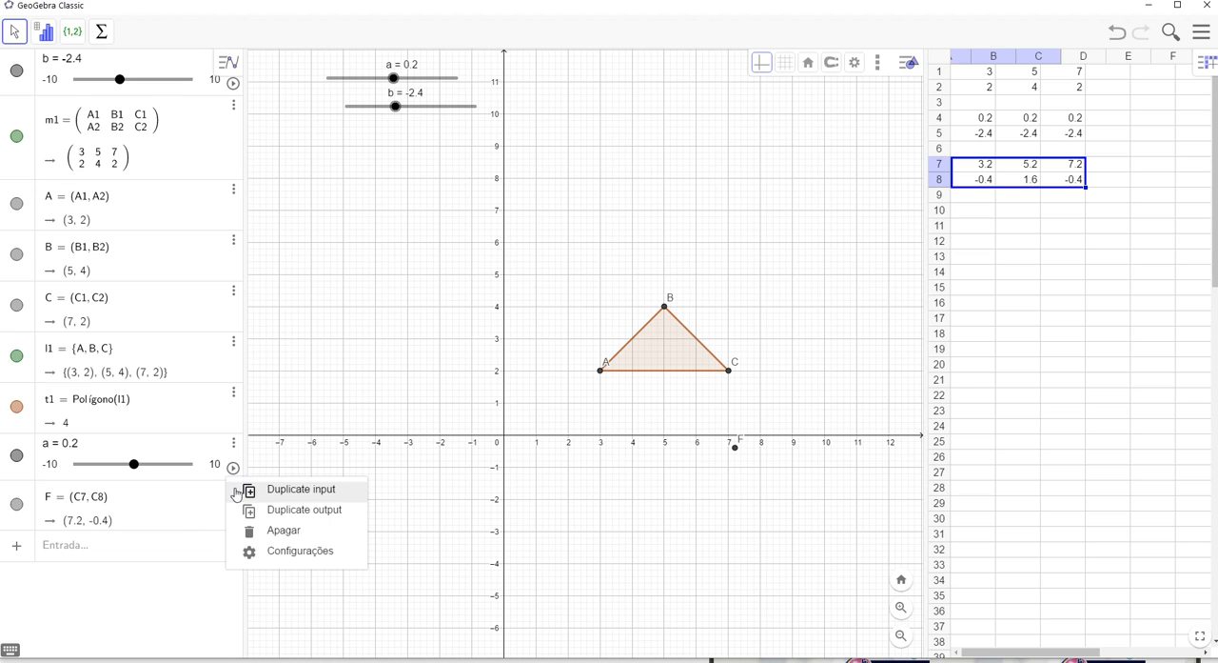
click(273, 533)
click(233, 443)
click(202, 532)
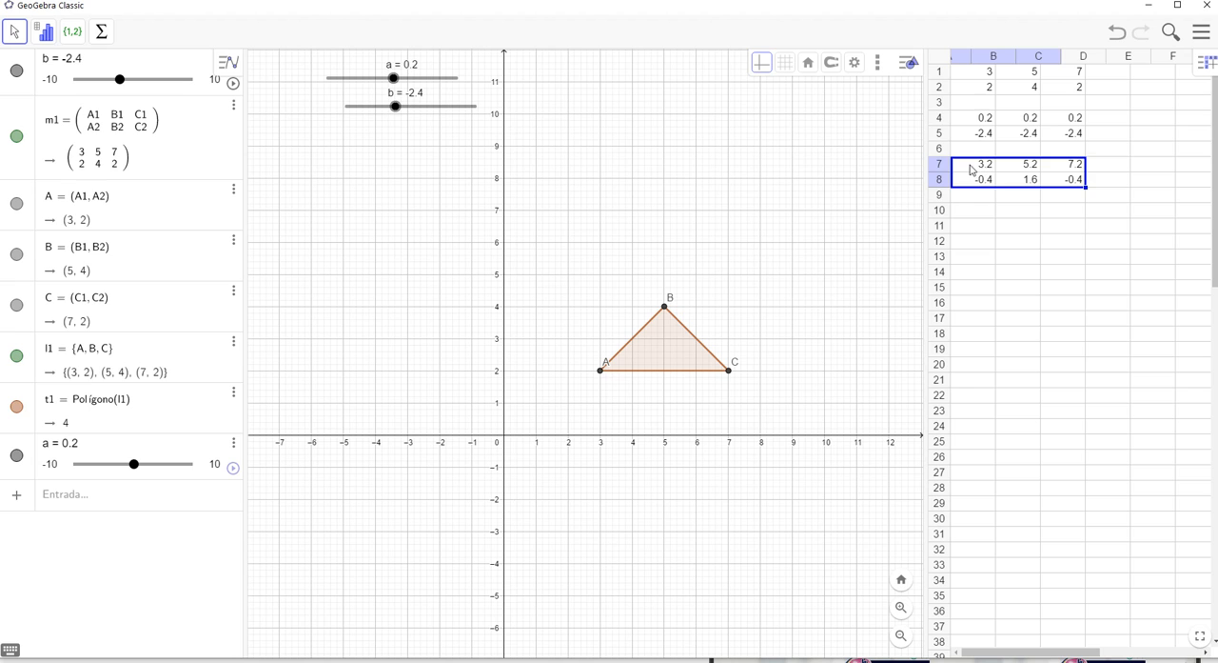
Create a matrix and a list of points from the spreadsheet range A7:C8
drag(971, 169, 1061, 181)
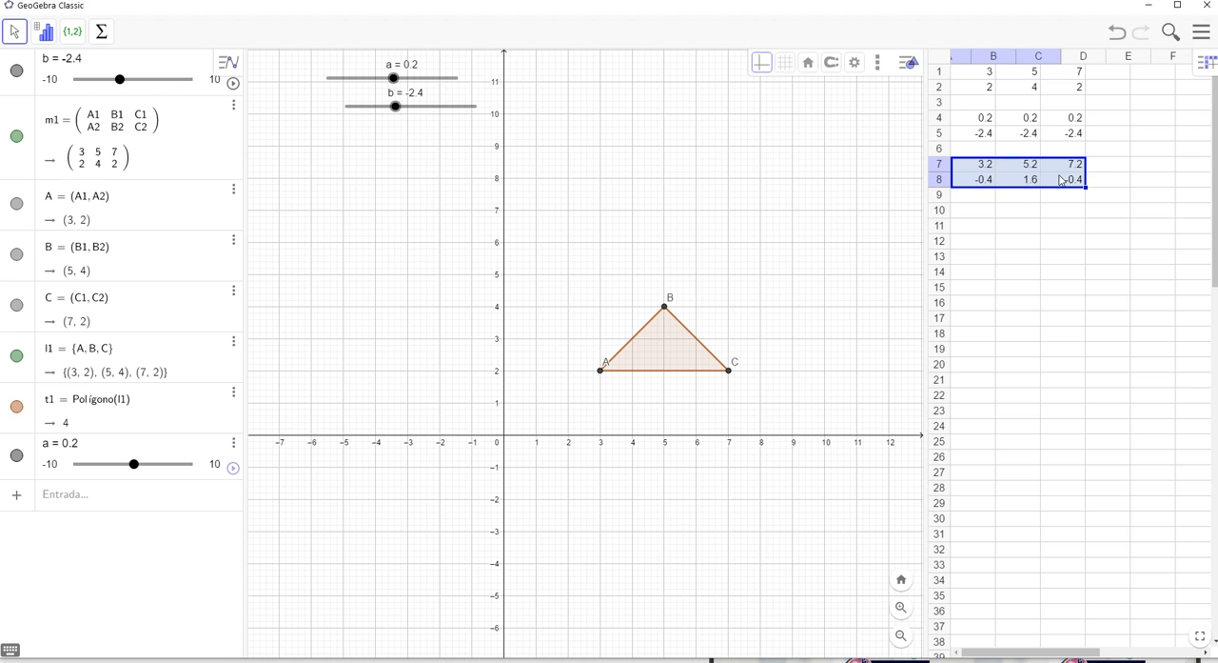
right_click(1061, 180)
mouse_move(1037, 268)
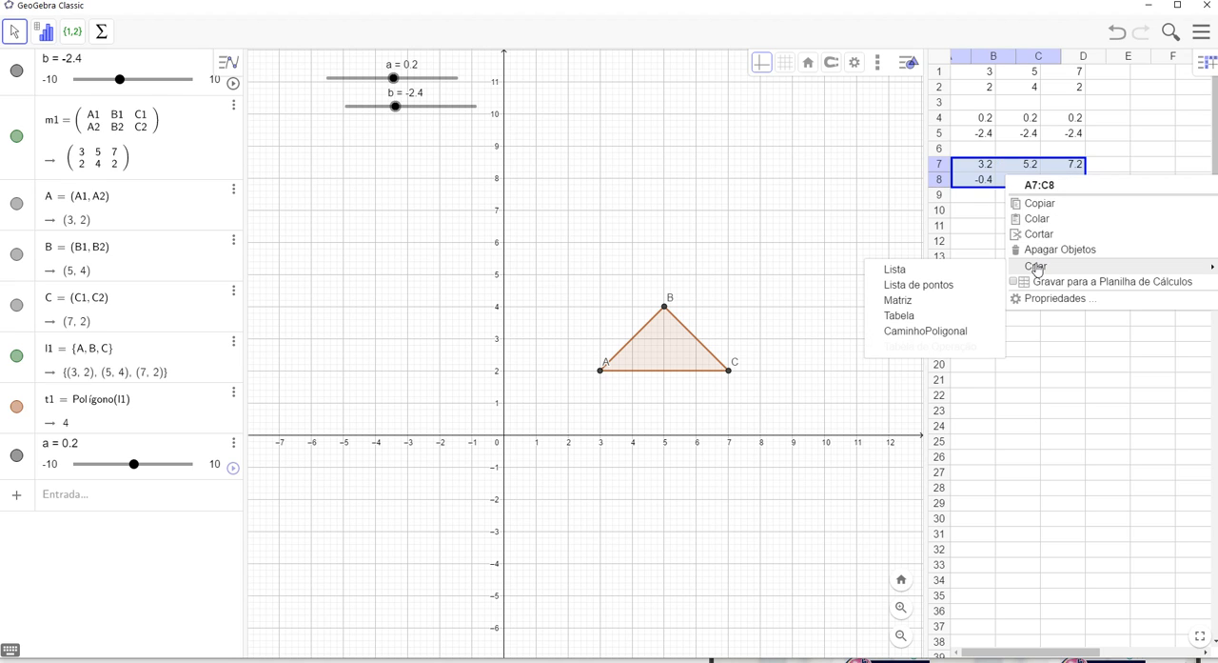
click(924, 299)
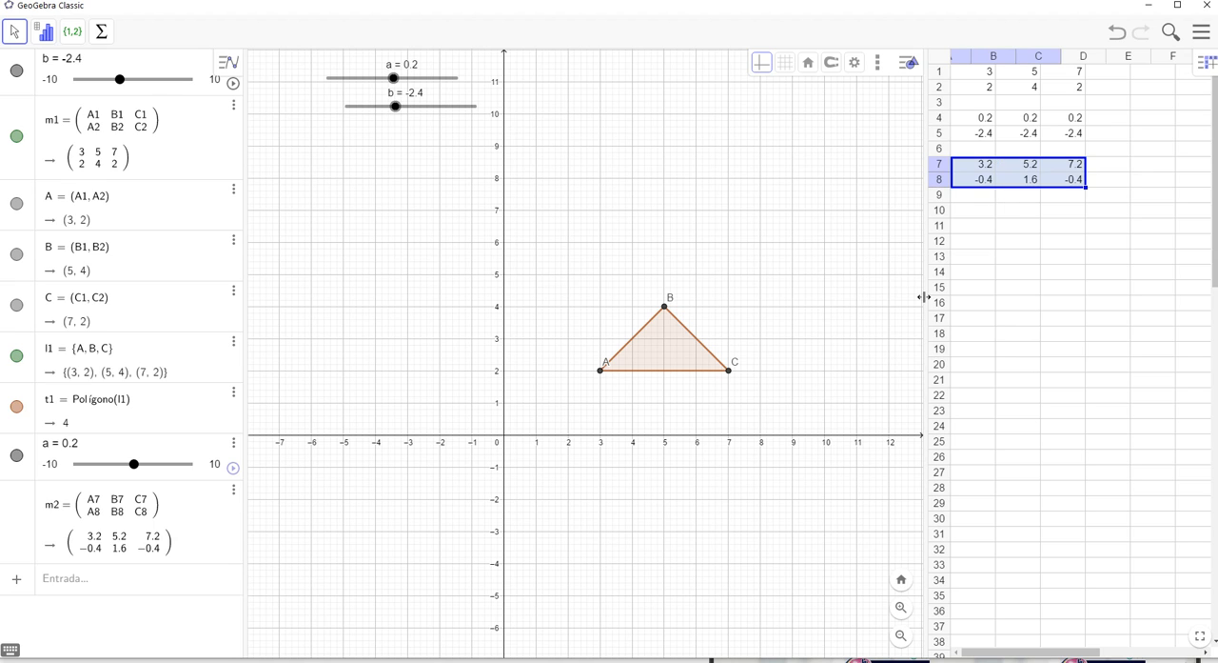
right_click(990, 175)
mouse_move(1009, 261)
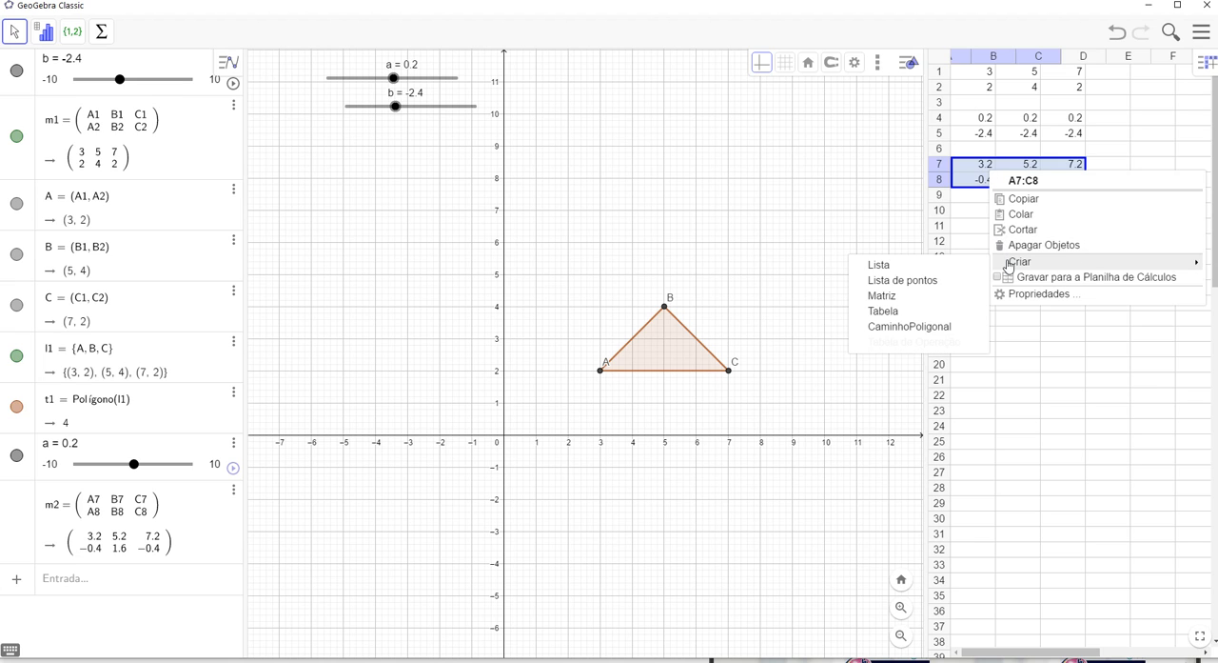
click(903, 284)
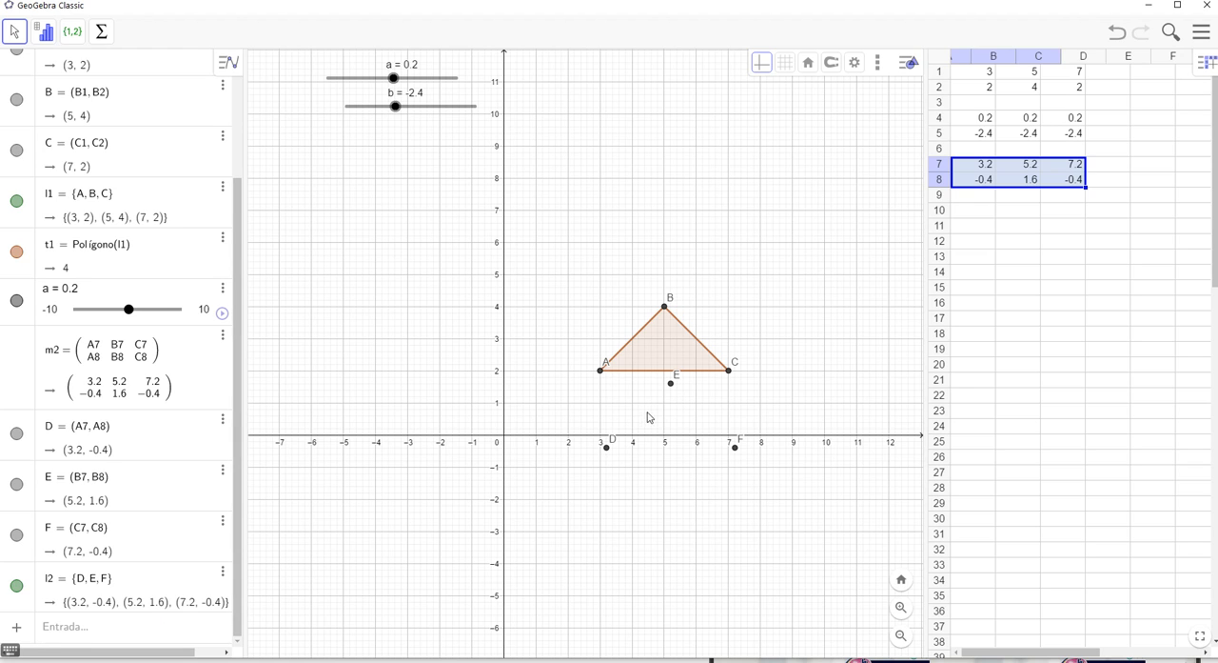
Create the translated triangle with the Polígono command, using point list l2
click(60, 636)
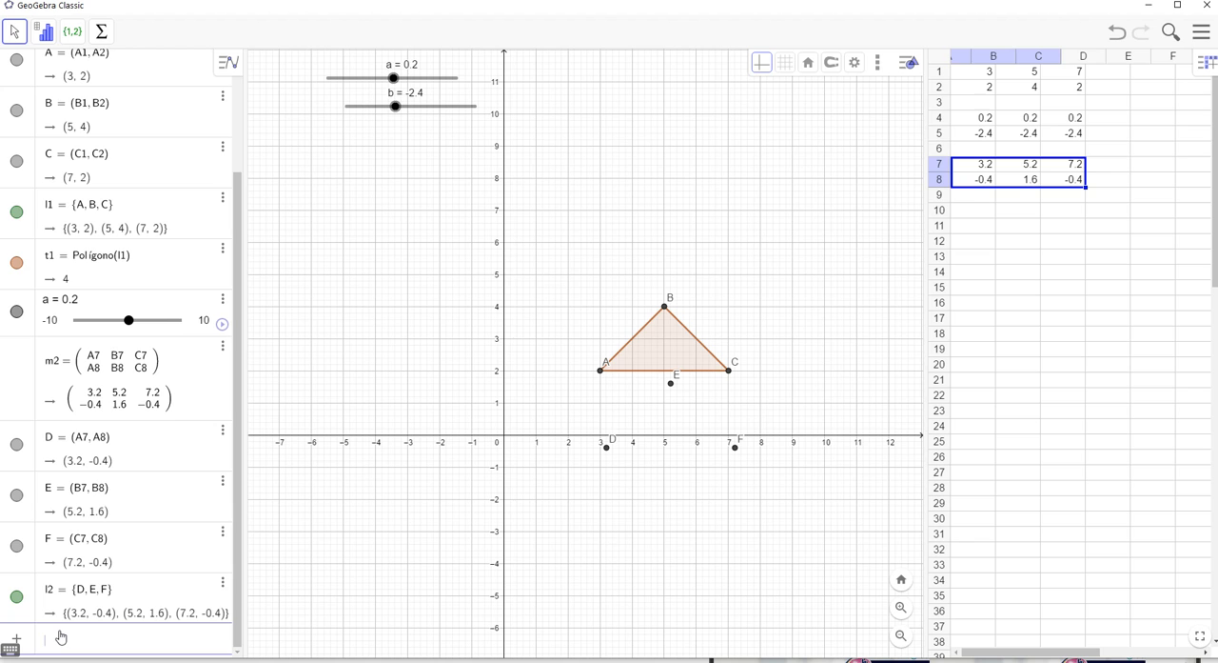
text(pol)
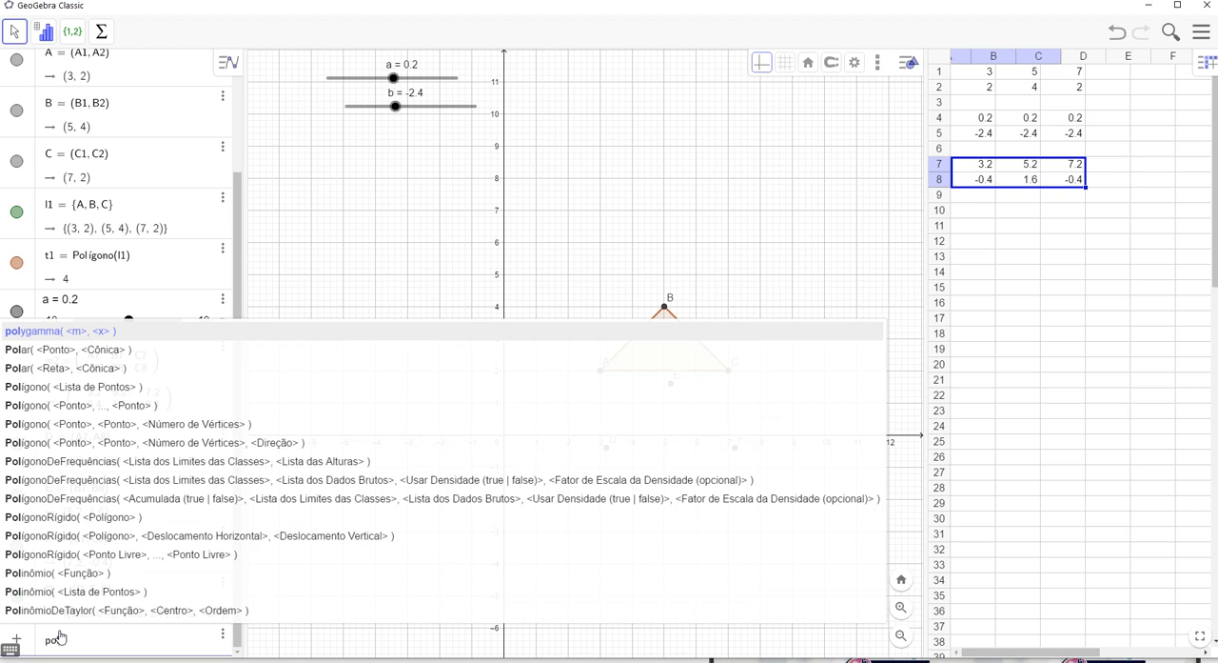
click(71, 390)
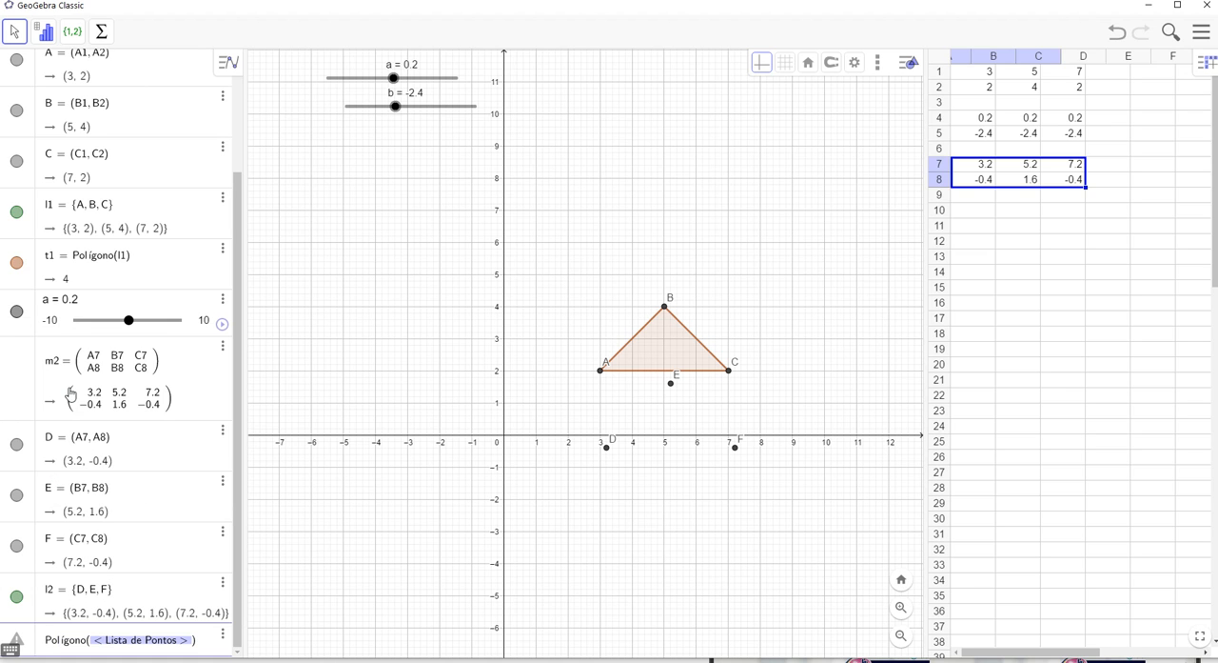
text(l2)
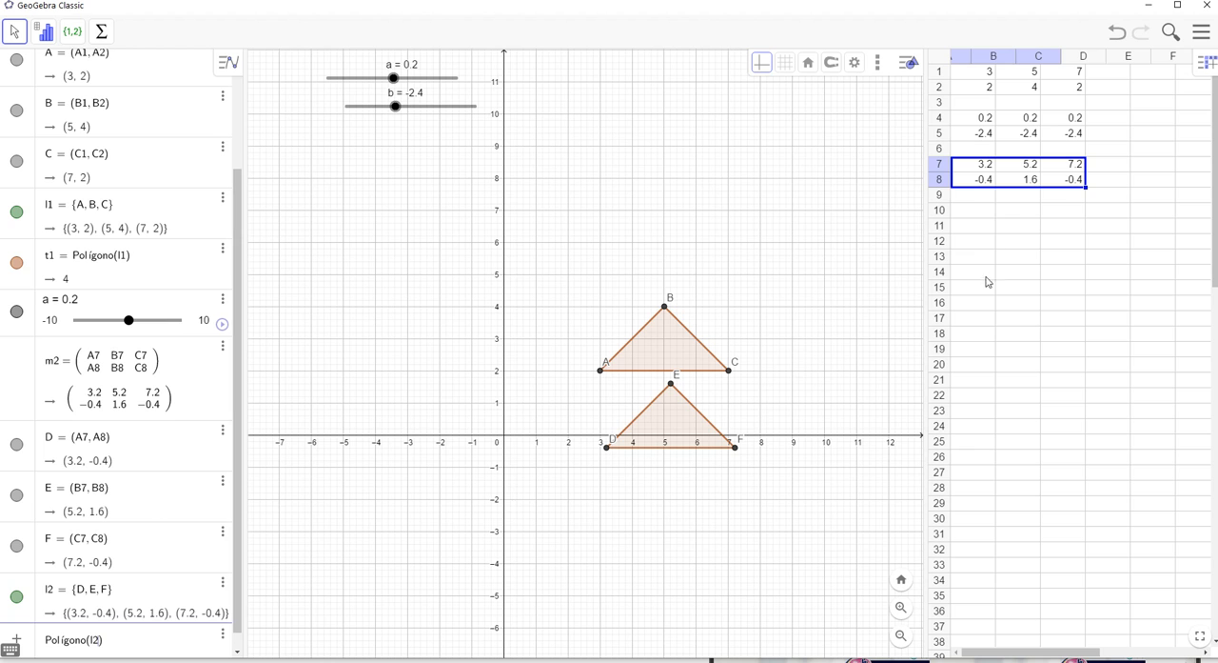
Set slider a to -3.8 and slider b to 1, and check the translation and result matrices in the spreadsheet
mouse_move(398, 115)
mouse_down()
mouse_move(438, 116)
mouse_move(375, 116)
mouse_move(448, 112)
mouse_move(374, 110)
mouse_move(406, 74)
mouse_move(427, 73)
mouse_move(352, 73)
mouse_move(452, 73)
mouse_move(343, 80)
mouse_move(448, 76)
mouse_move(368, 85)
mouse_move(451, 112)
mouse_move(359, 95)
mouse_move(450, 102)
mouse_move(374, 105)
mouse_move(438, 101)
mouse_move(416, 103)
mouse_up()
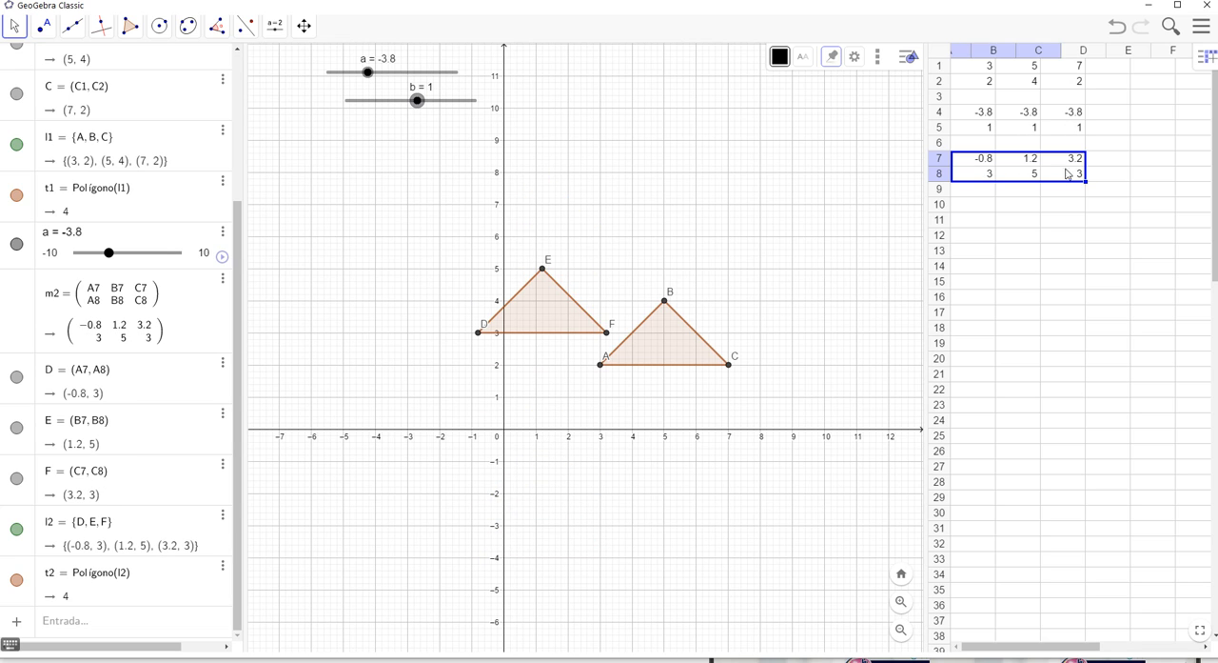
drag(959, 112, 1063, 127)
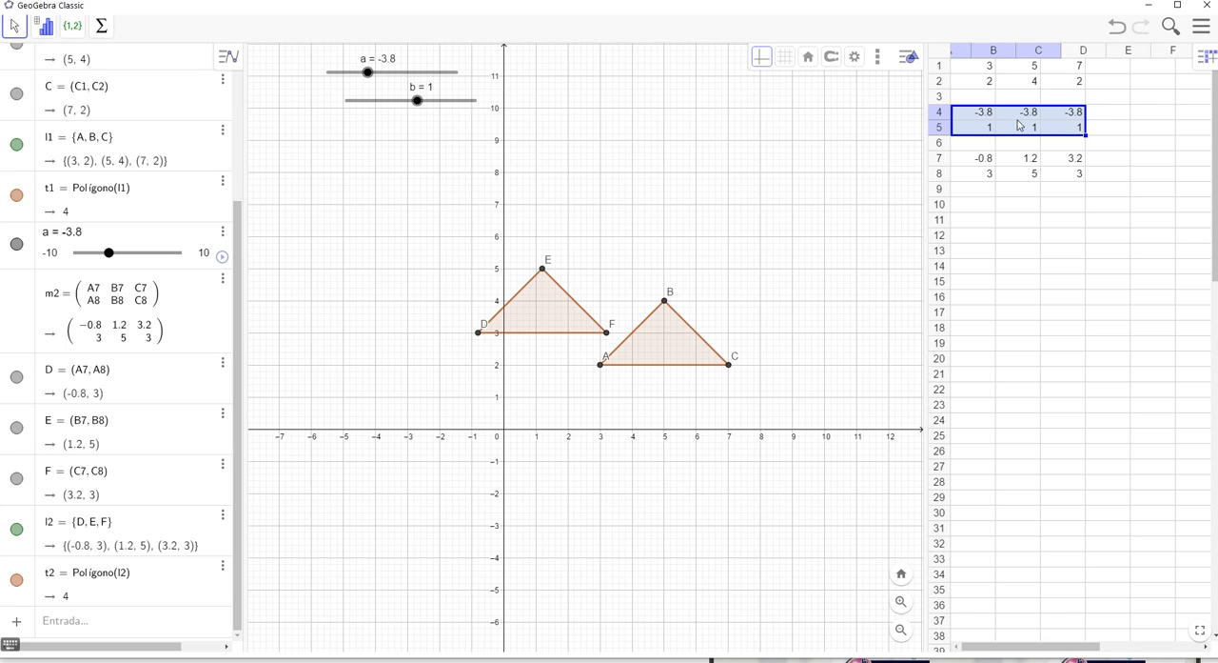
click(1016, 176)
click(1112, 130)
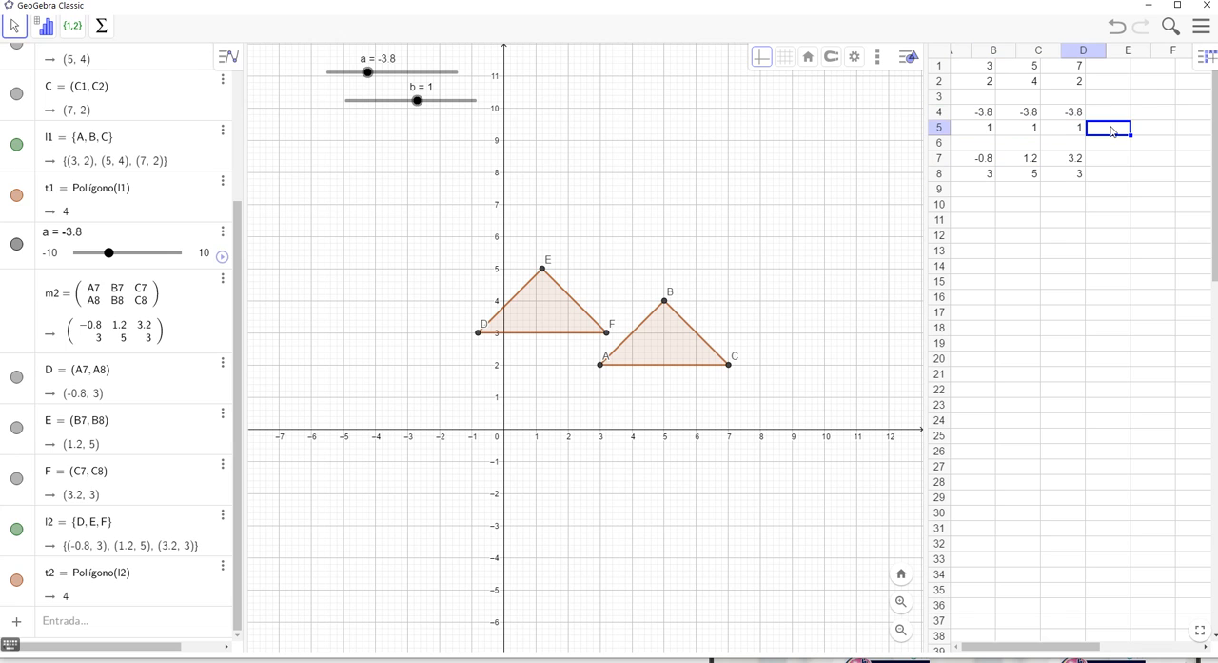
drag(968, 118, 1066, 128)
right_click(1050, 129)
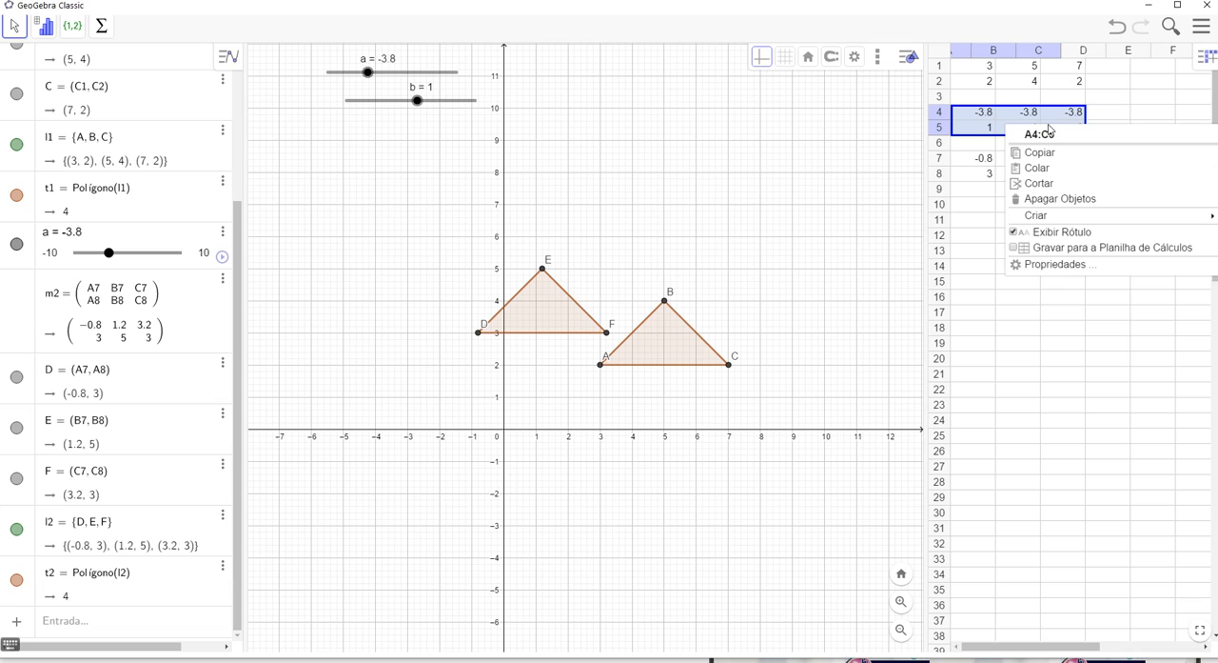
click(955, 209)
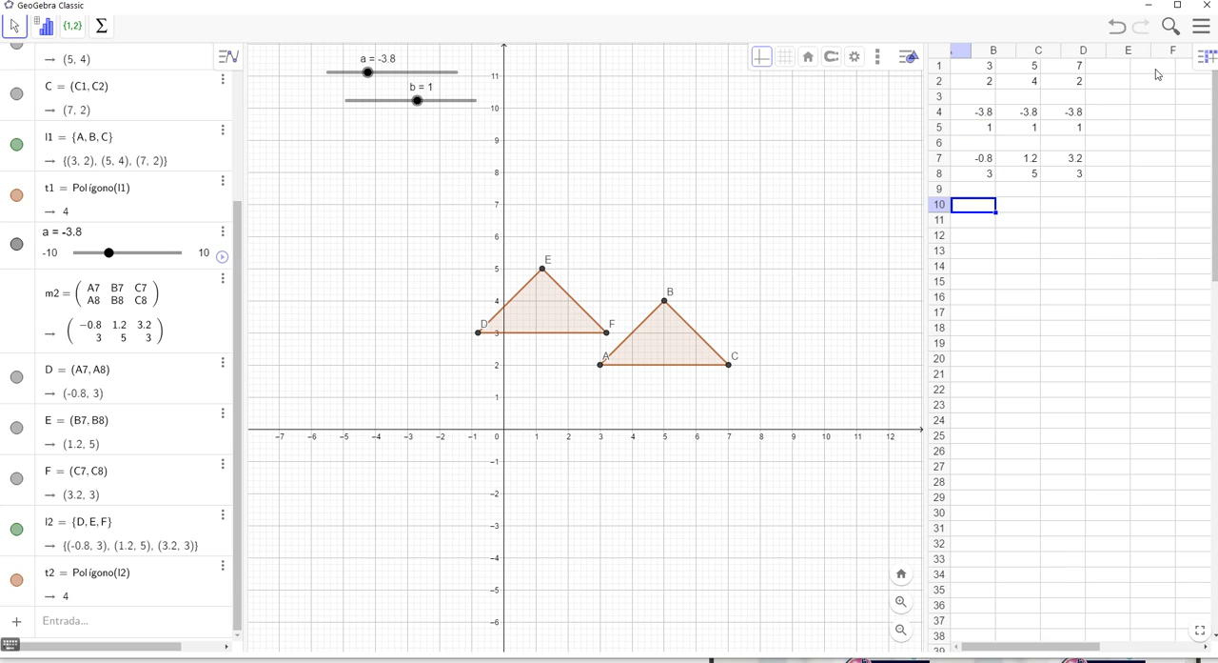
Set the spreadsheet's algebraic descriptions to Descrição and review the formulas in ranges A4:C5 and A7:C8
click(1206, 57)
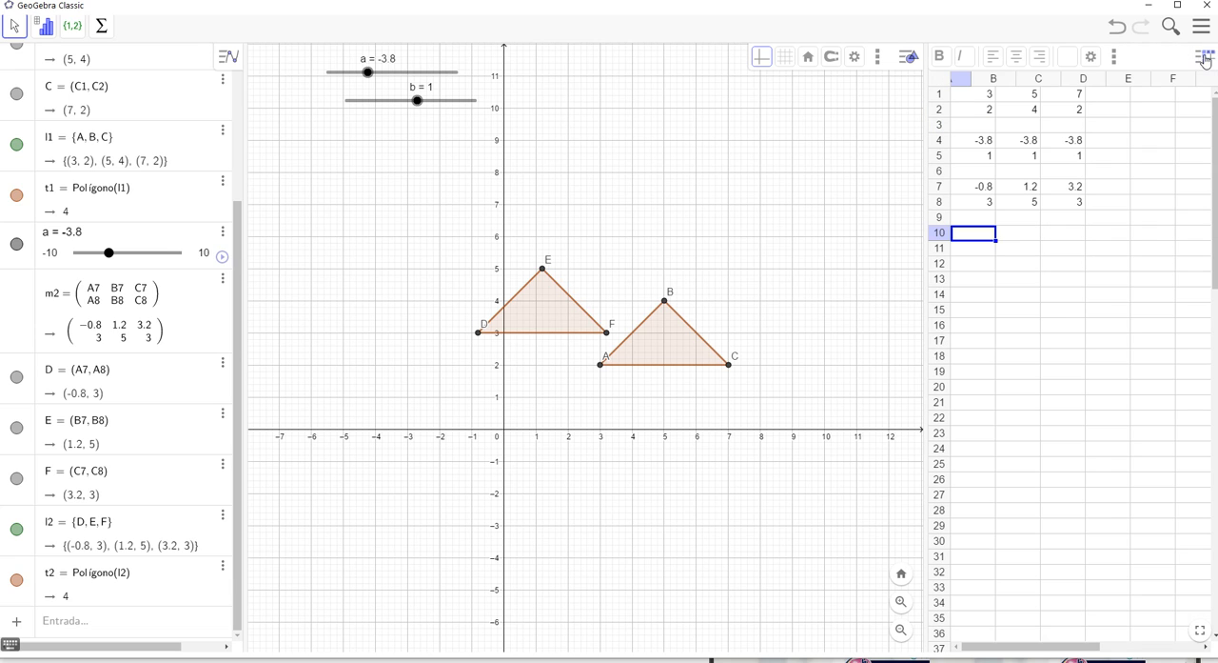
click(1093, 58)
drag(1081, 98, 1055, 105)
drag(923, 133, 804, 138)
drag(929, 165, 979, 165)
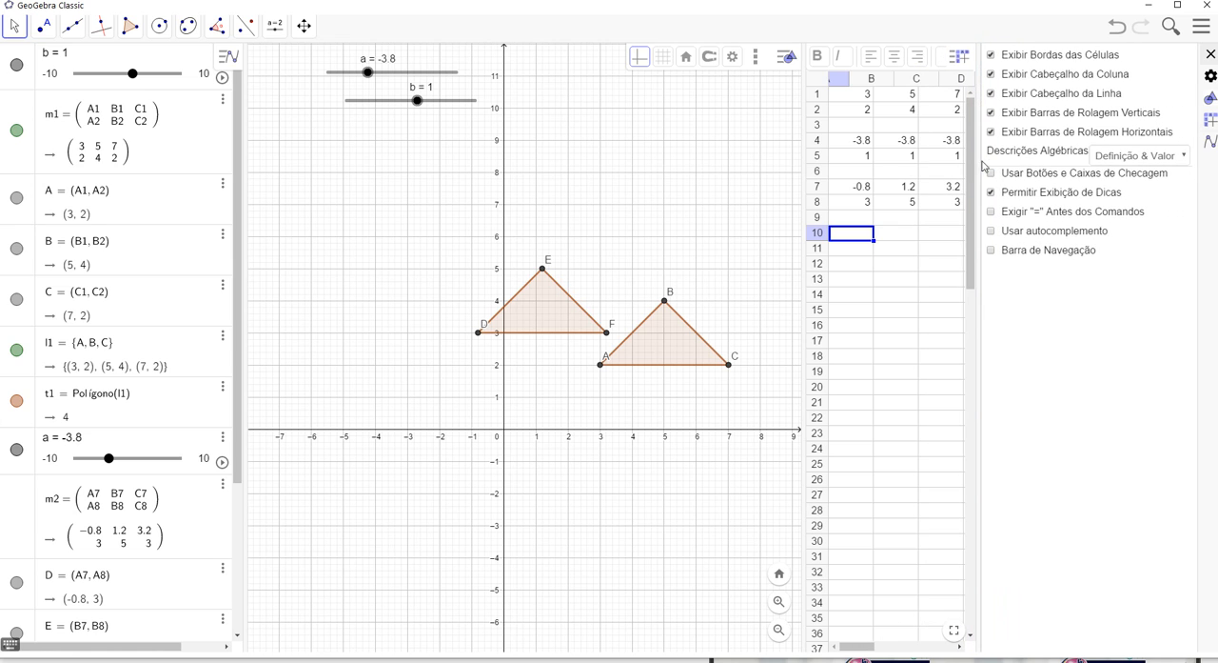
click(1181, 158)
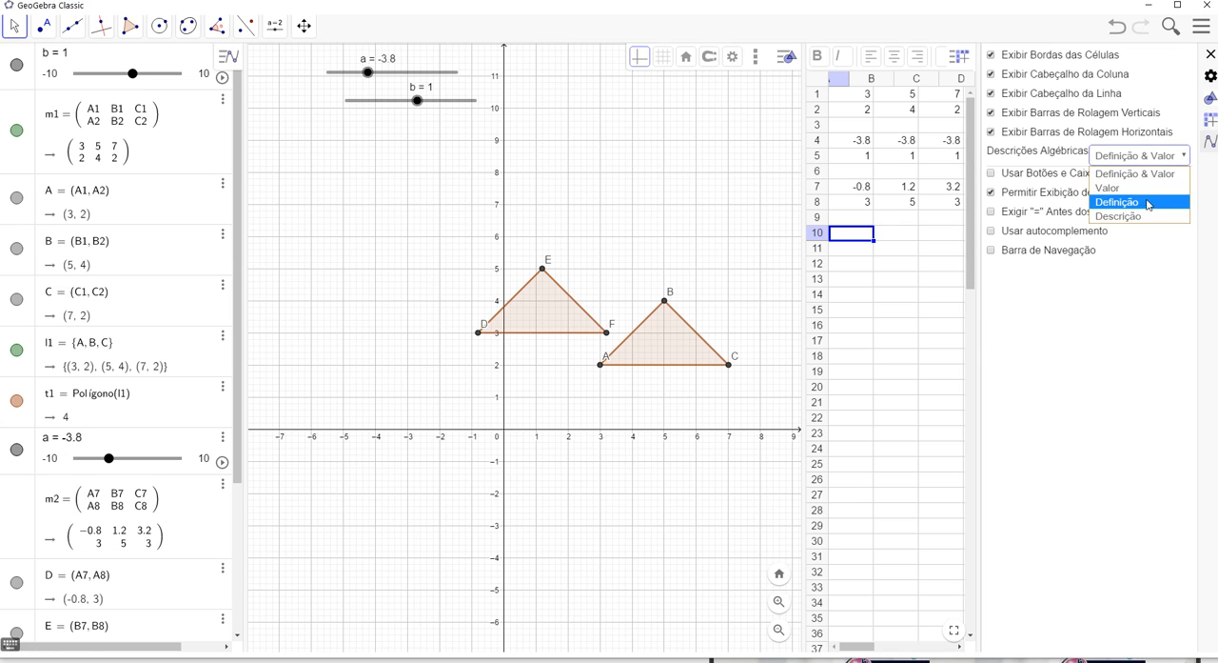
click(1139, 218)
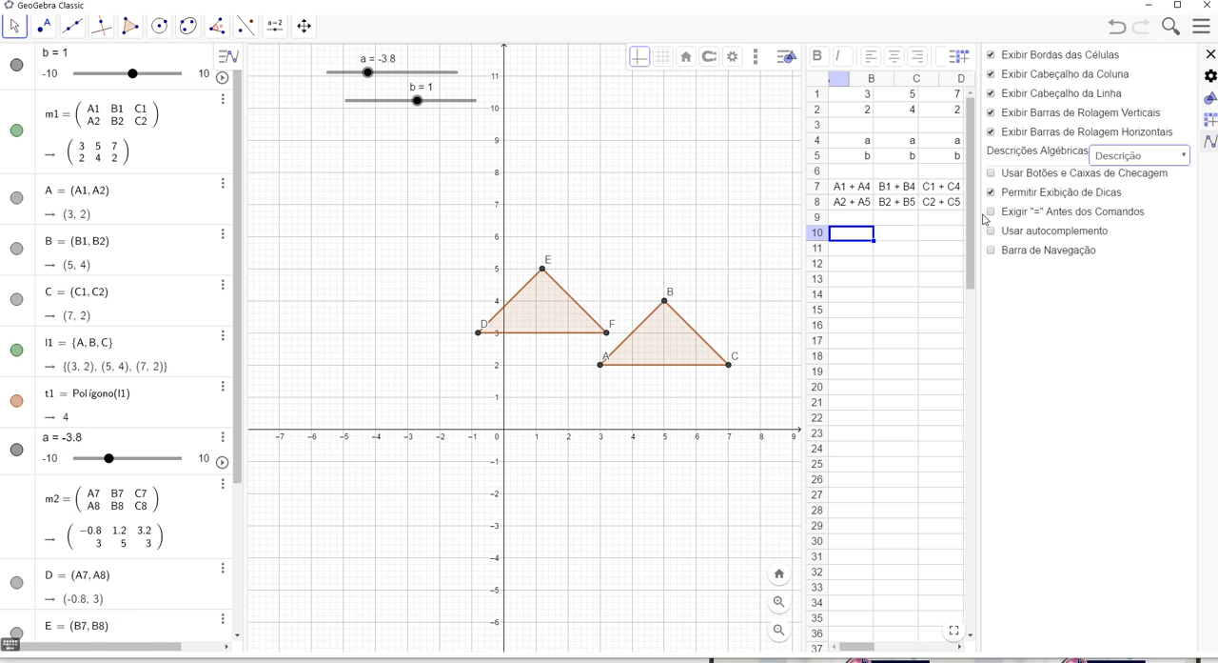
drag(975, 214, 1000, 214)
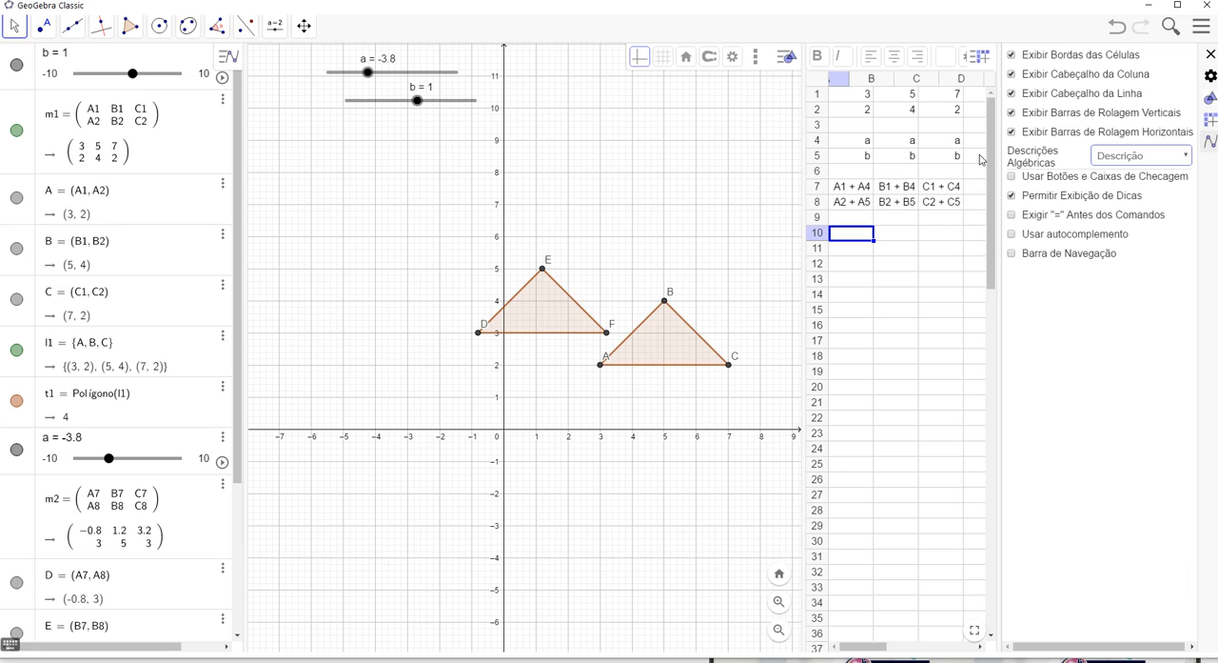
drag(842, 142, 940, 160)
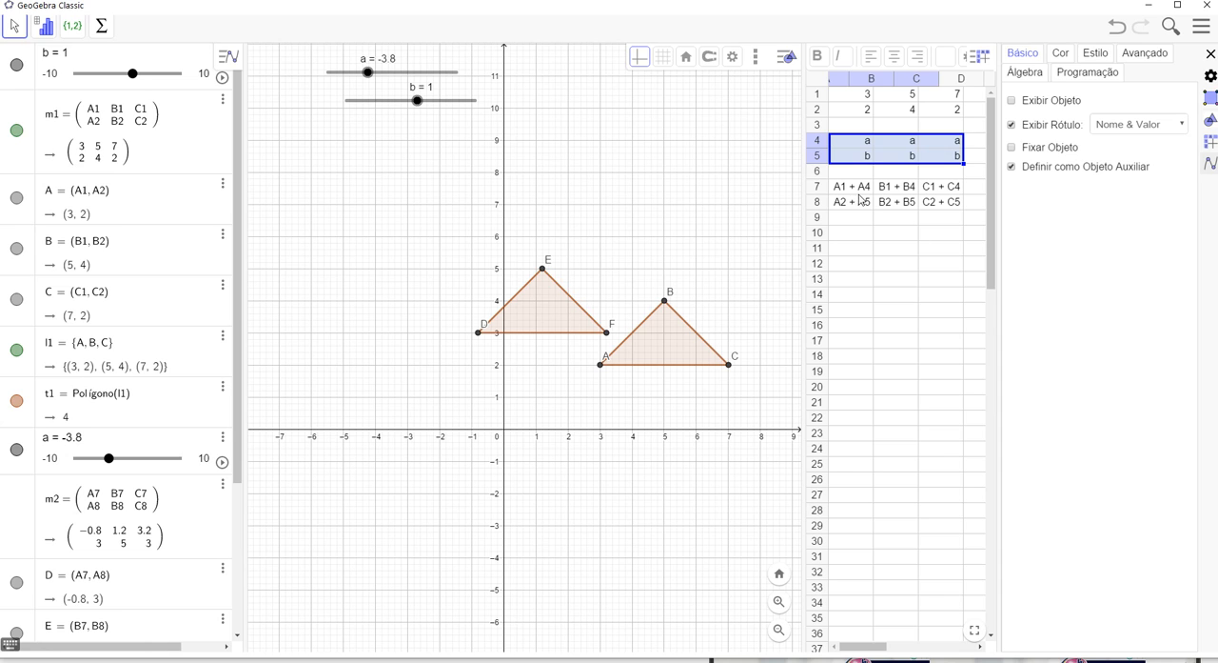
drag(839, 190, 937, 203)
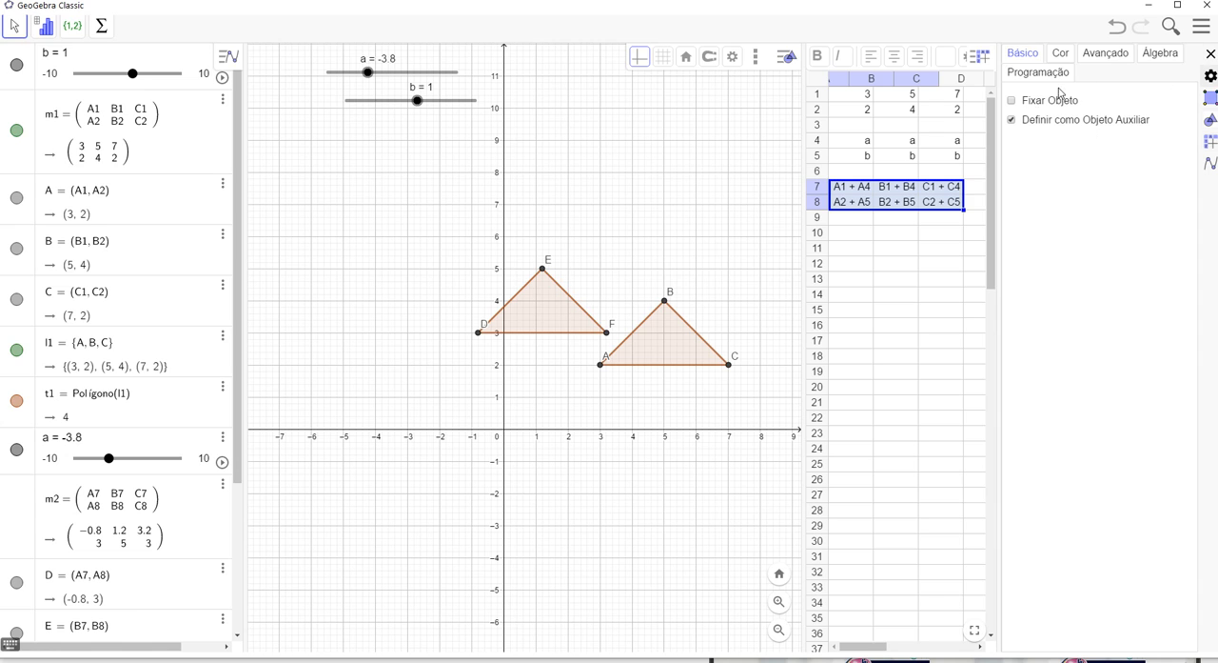
click(949, 221)
Restore the spreadsheet's algebraic descriptions to Definição & Valor and close the settings
click(1159, 158)
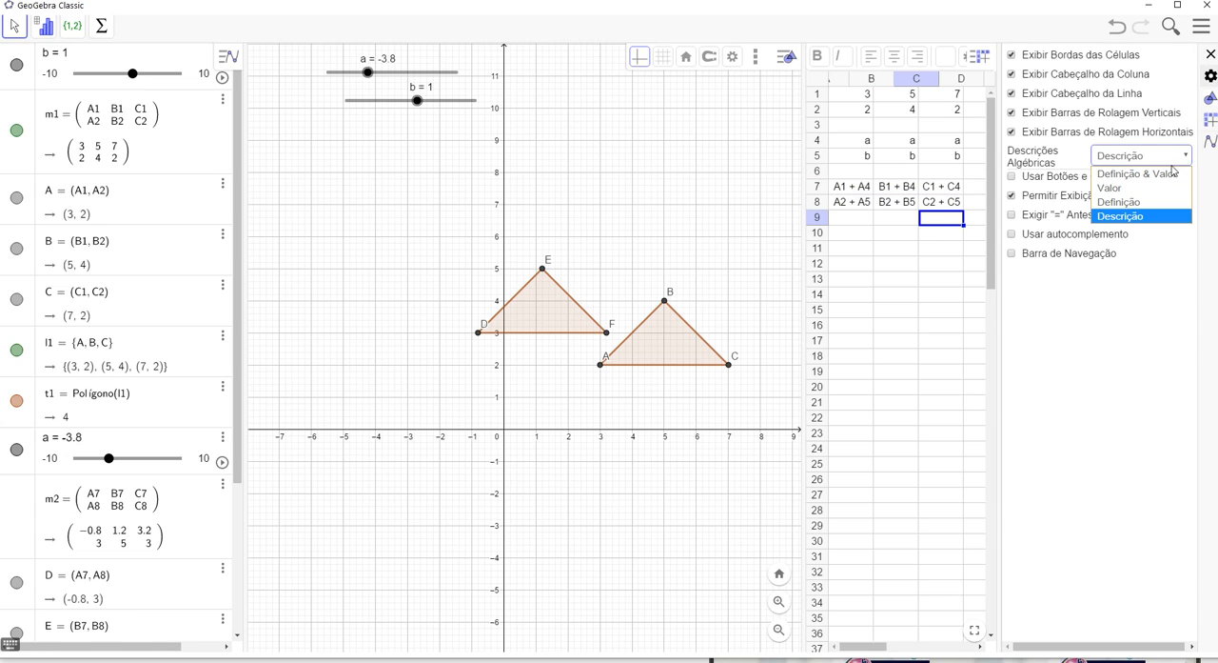
click(1132, 203)
click(1187, 160)
click(1140, 176)
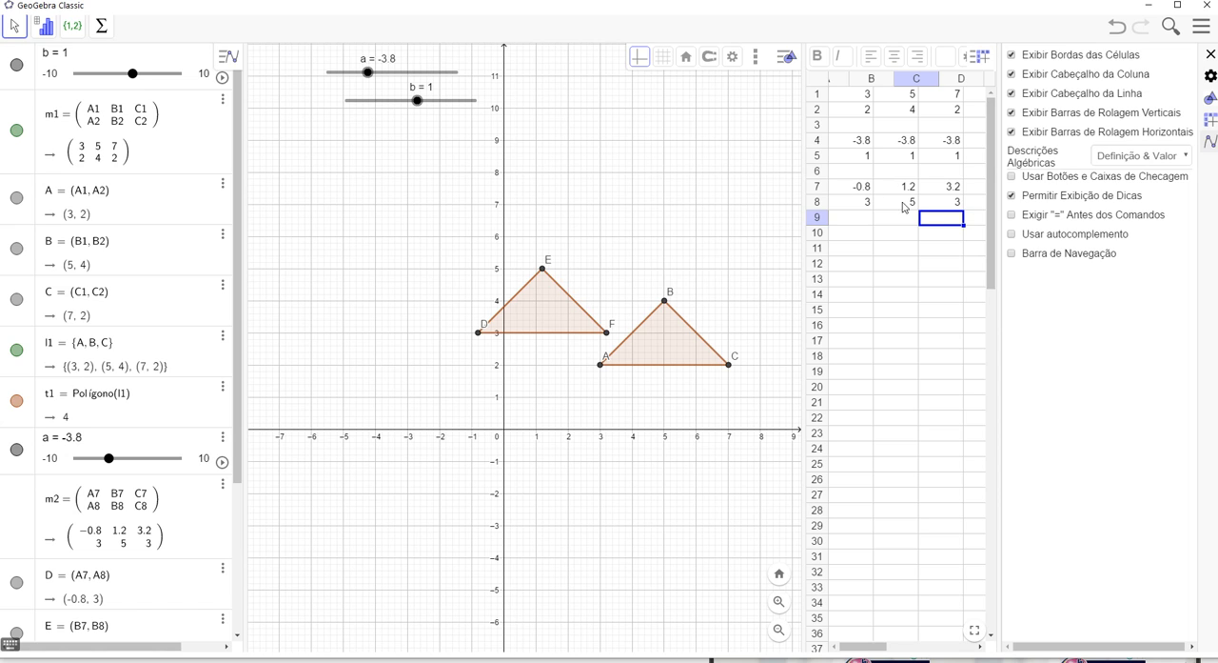
click(947, 247)
click(1211, 55)
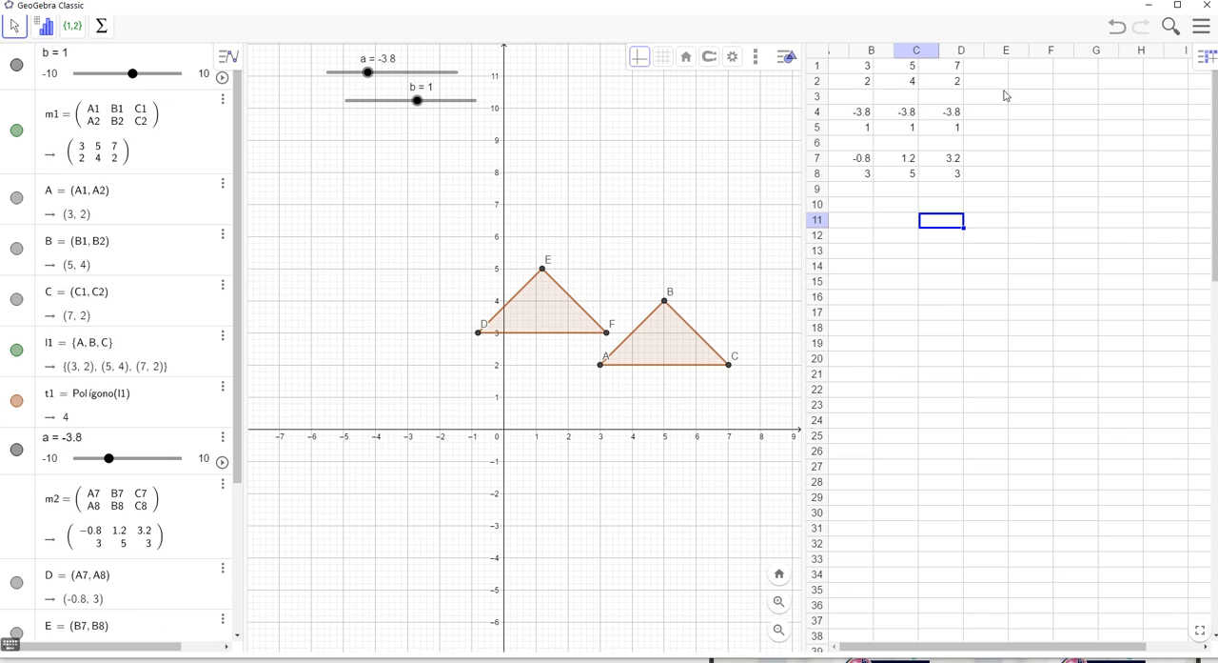
Open the properties of spreadsheet cell A7, switch to the general spreadsheet settings, and widen the graphics view
click(862, 160)
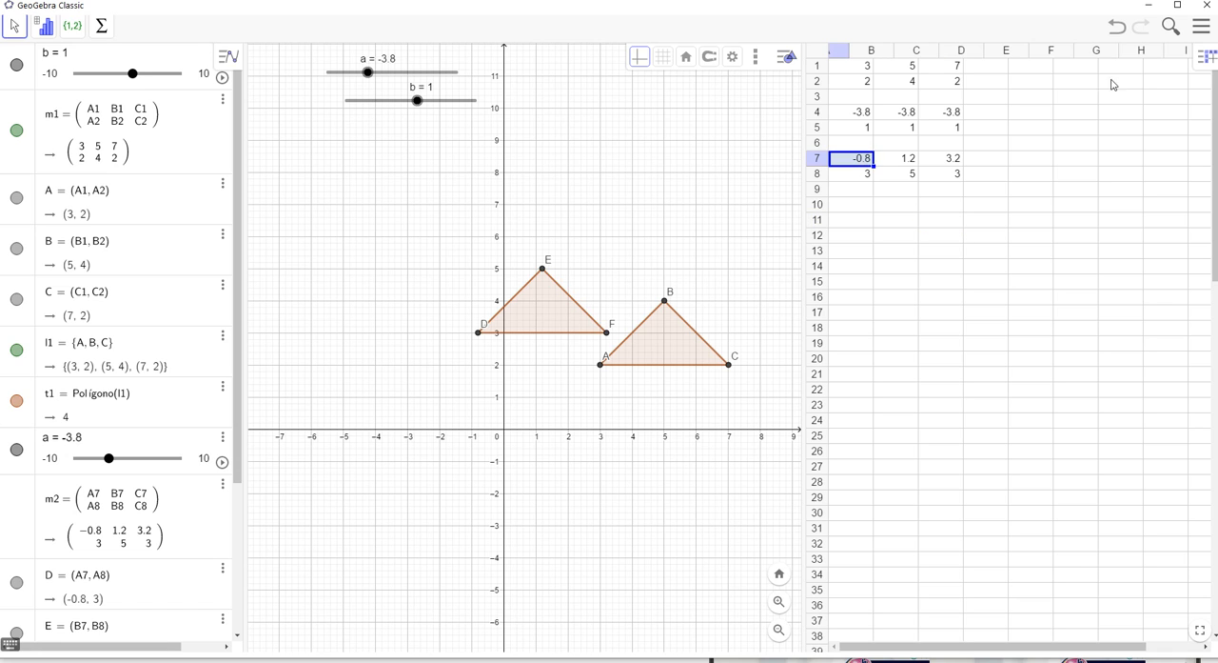
click(733, 59)
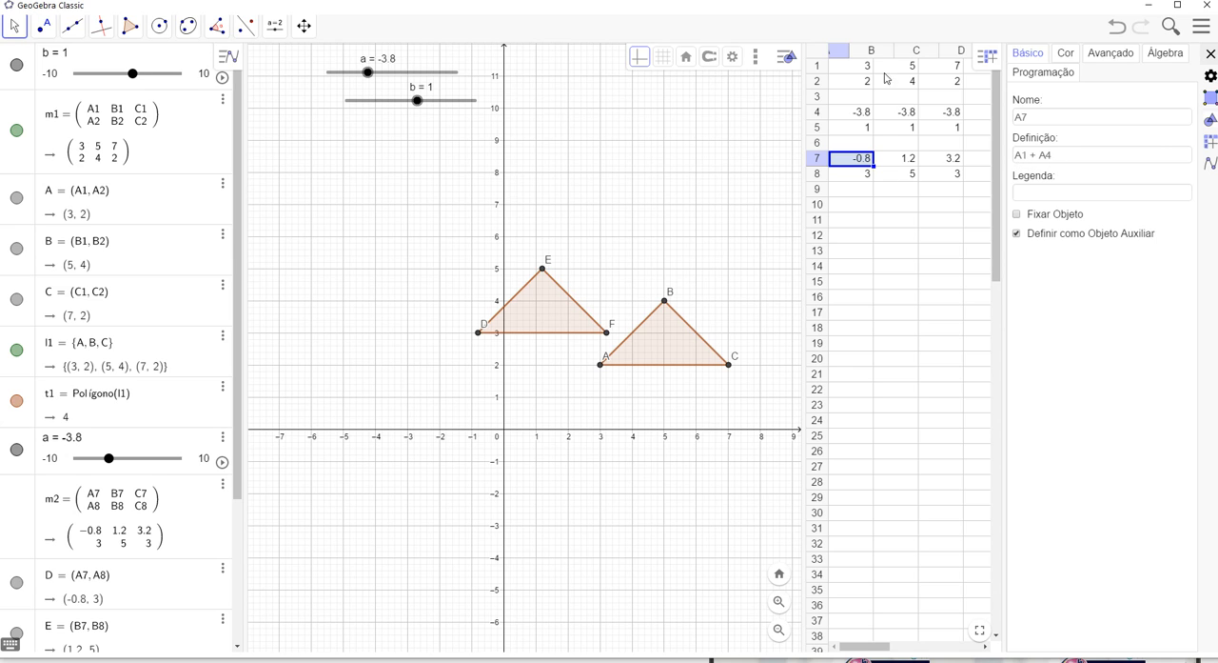
click(879, 206)
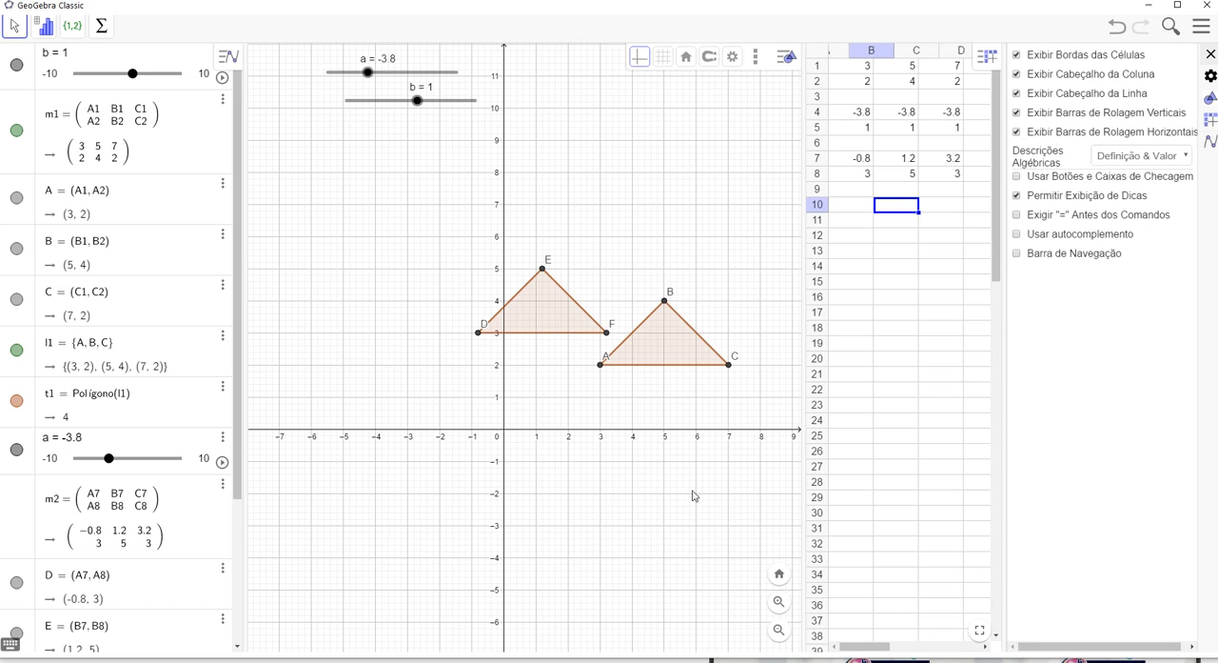
drag(803, 374, 857, 376)
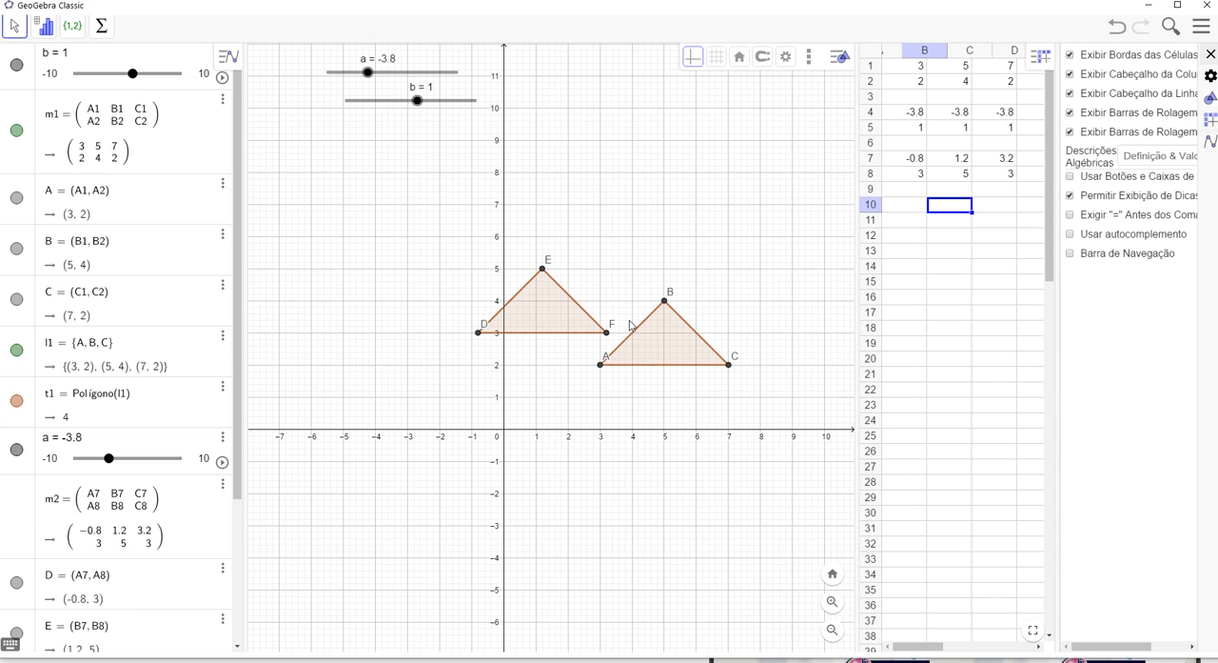
Set slider b to -2.7 and slider a to -4.3 to move the translated triangle
click(399, 106)
drag(400, 107, 365, 88)
click(368, 73)
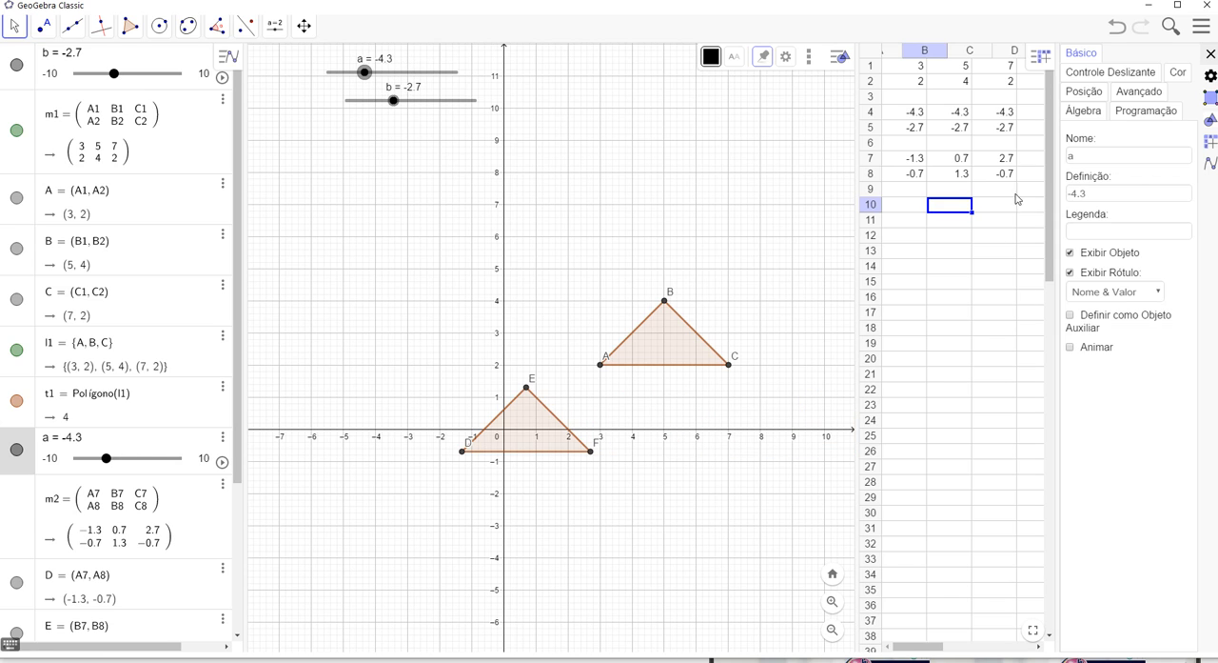
Colour the original triangle ABC pink (255, 153, 204) and adjust its fill transparency
click(669, 333)
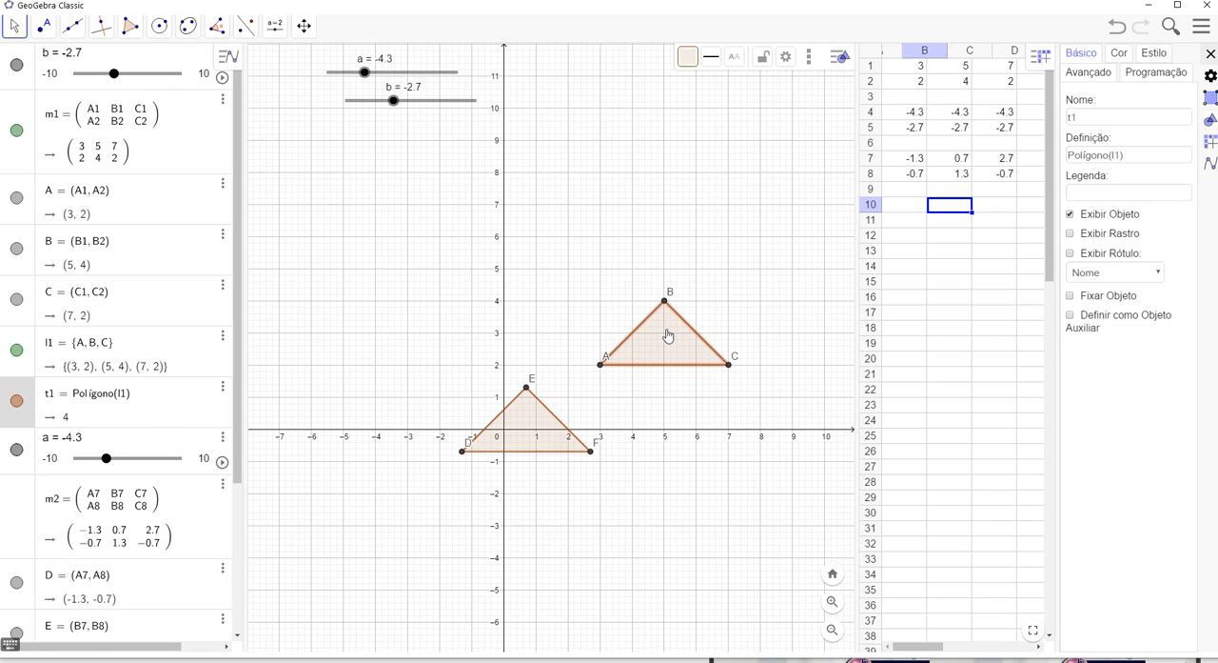
click(1125, 56)
click(1120, 110)
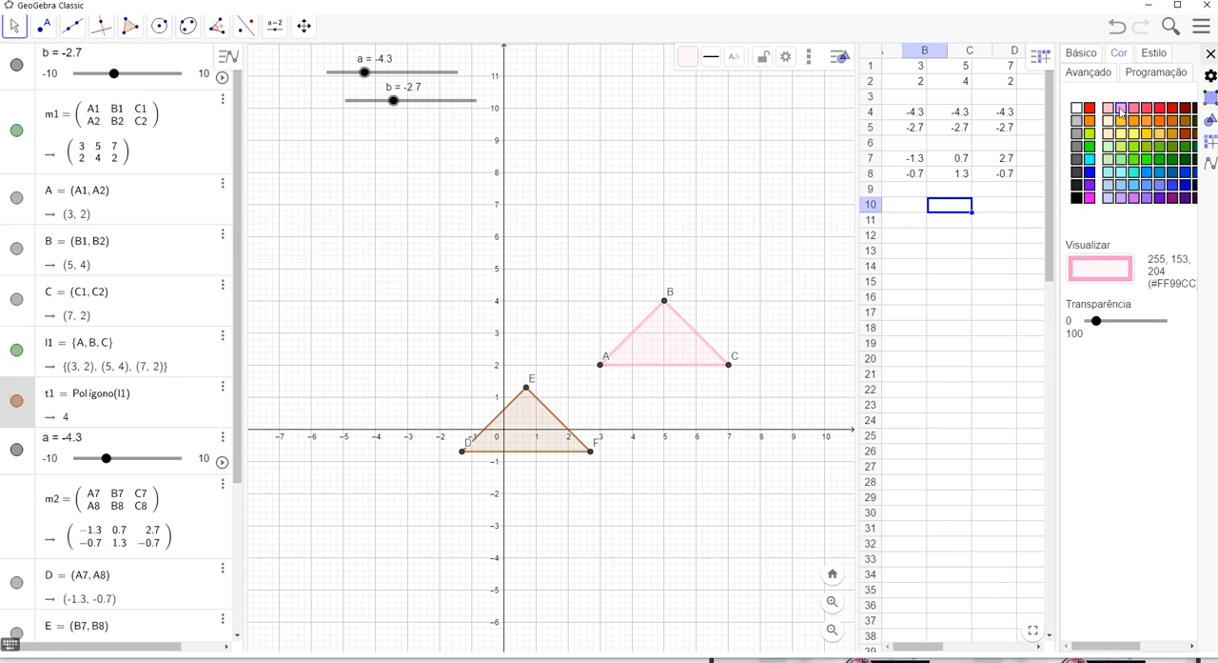
mouse_move(1099, 325)
mouse_down()
mouse_move(1131, 330)
mouse_move(1103, 324)
mouse_up()
Select the translated triangle DEF and open its object options
click(537, 433)
right_click(538, 434)
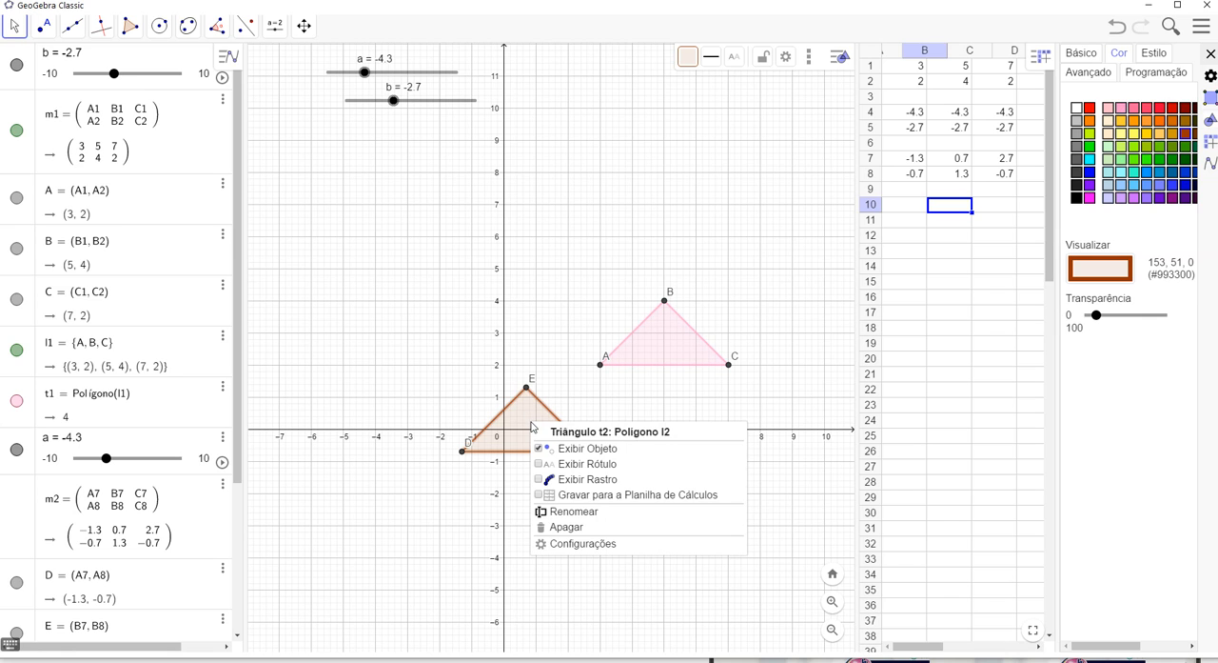